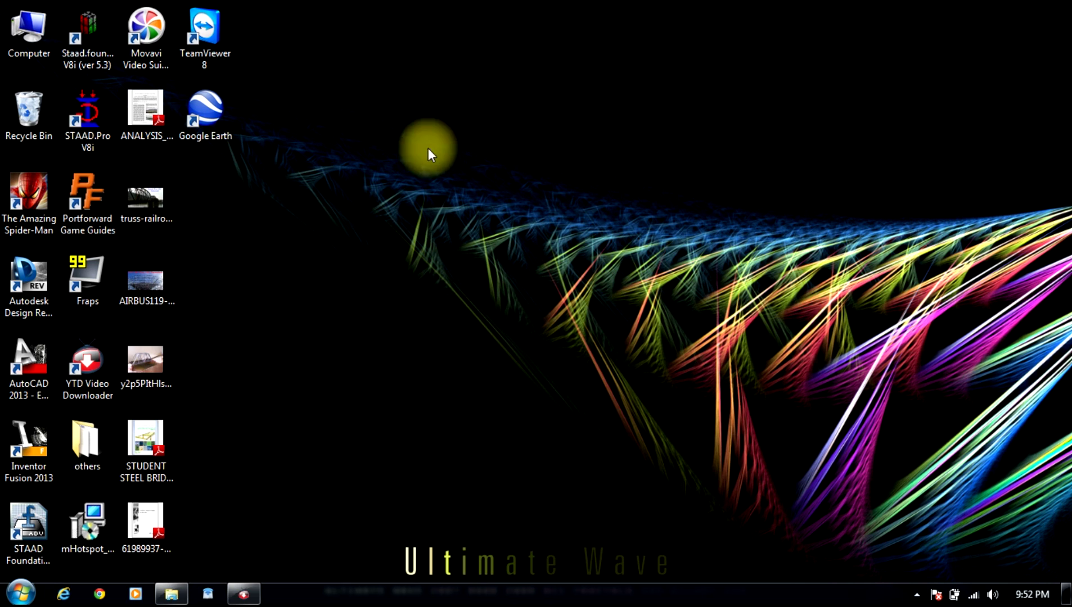
# Step: Launch STAAD.Pro V8i from its desktop shortcut to reach the start page
pyautogui.click(109, 140)
pyautogui.doubleClick(109, 139)
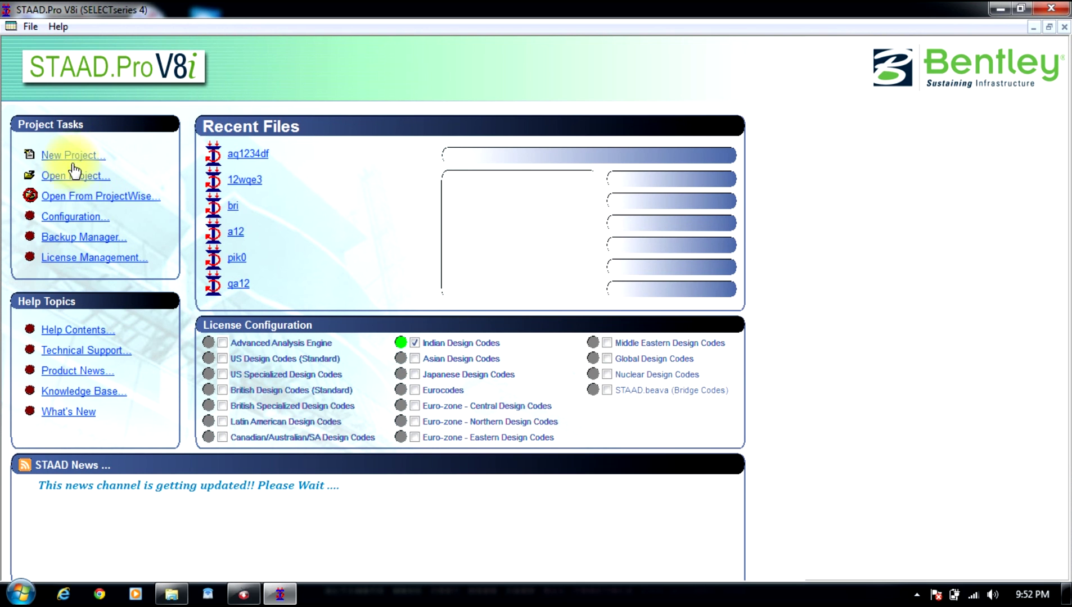
# Step: Create a new Space project file aaaa444 using Meter and KiloNewton units
pyautogui.click(61, 158)
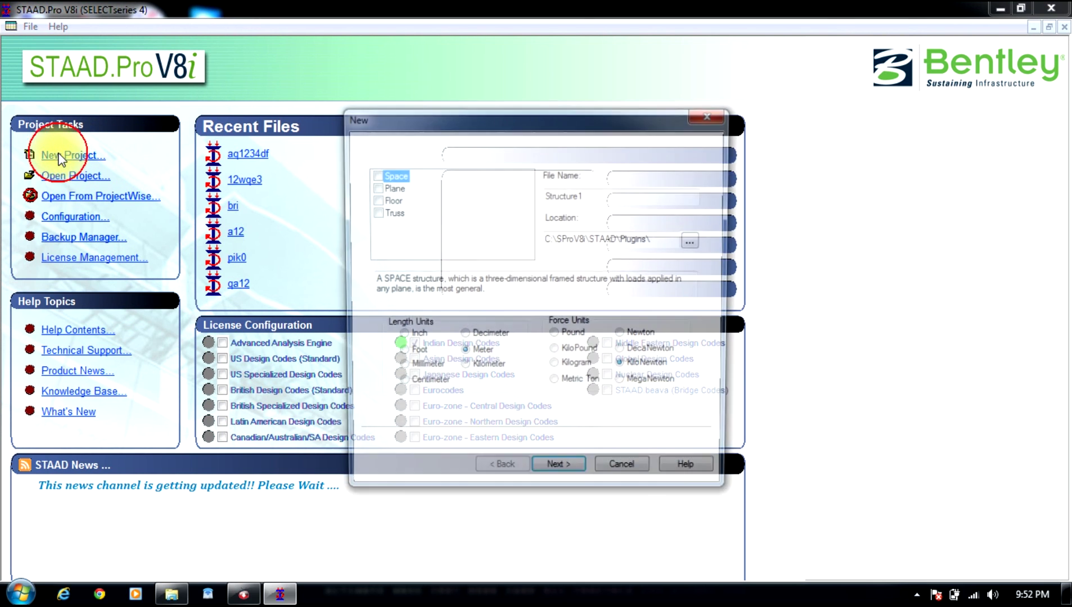
pyautogui.click(372, 174)
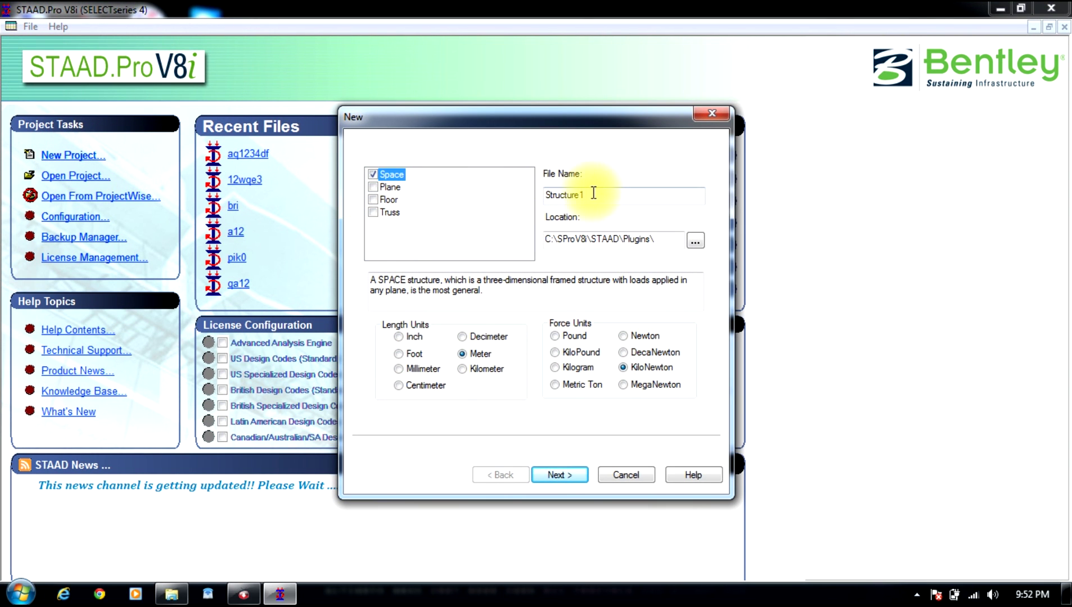
pyautogui.press('Tab')
pyautogui.write('aaa')
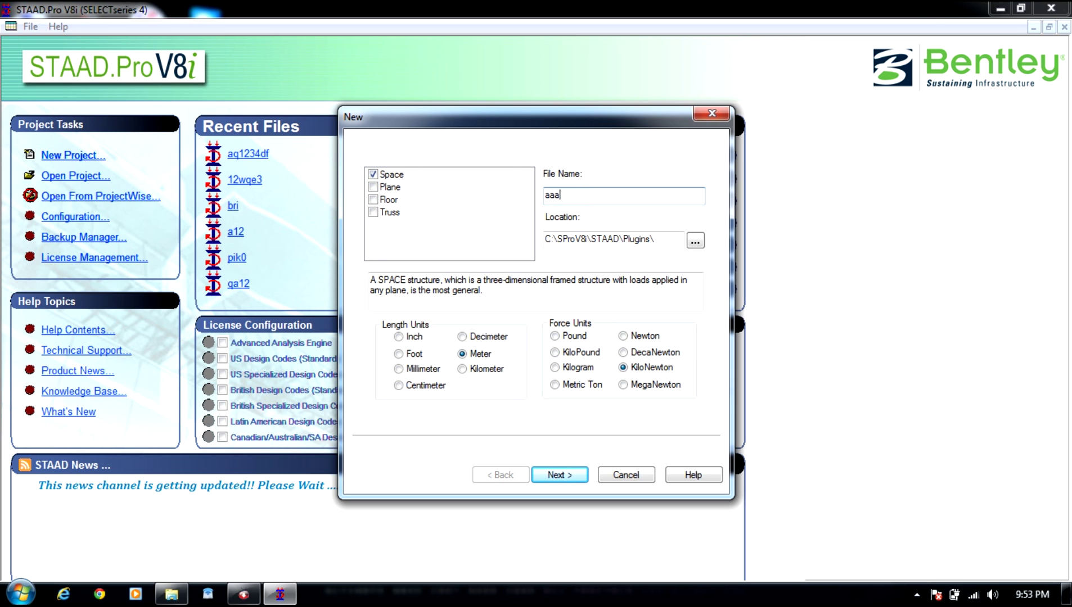
pyautogui.write('a')
pyautogui.write('5')
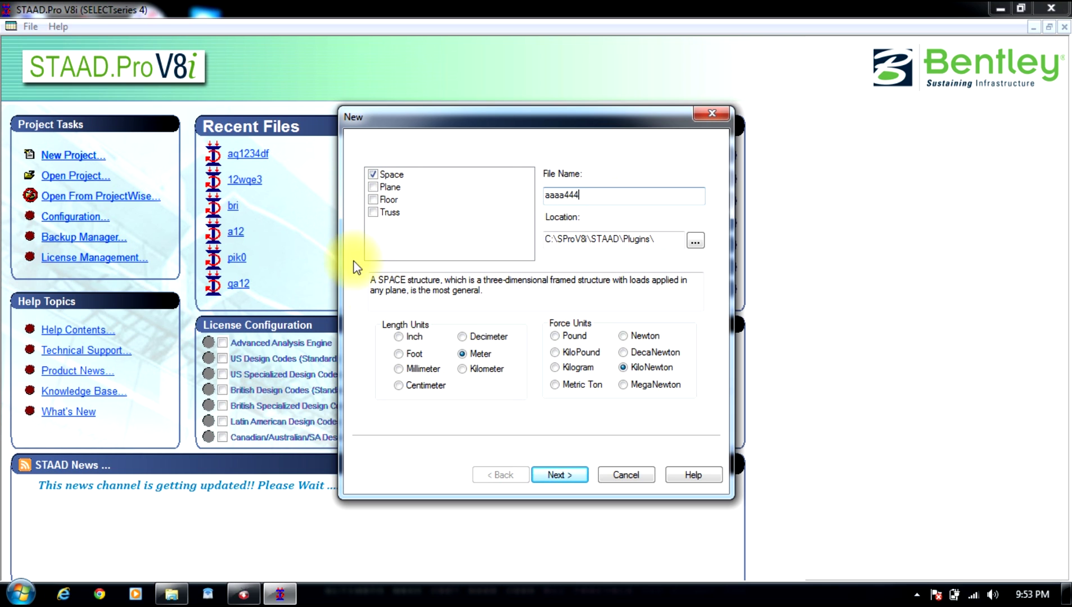
pyautogui.click(551, 472)
pyautogui.click(558, 474)
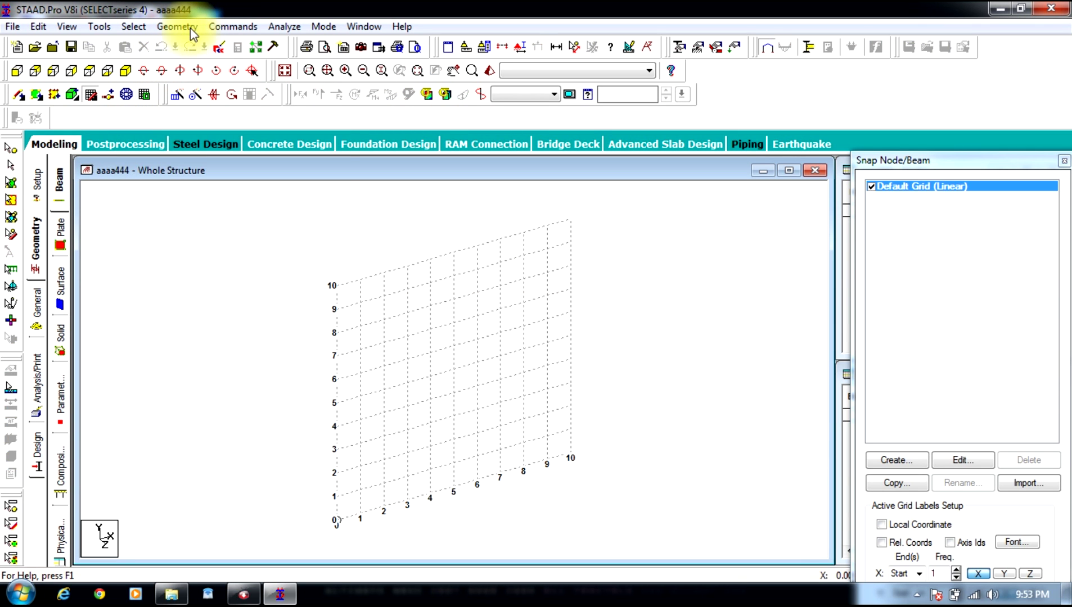
# Step: Start the Structure Wizard and pick the Bay Frame prototype from Frame Models
pyautogui.click(177, 26)
pyautogui.click(241, 507)
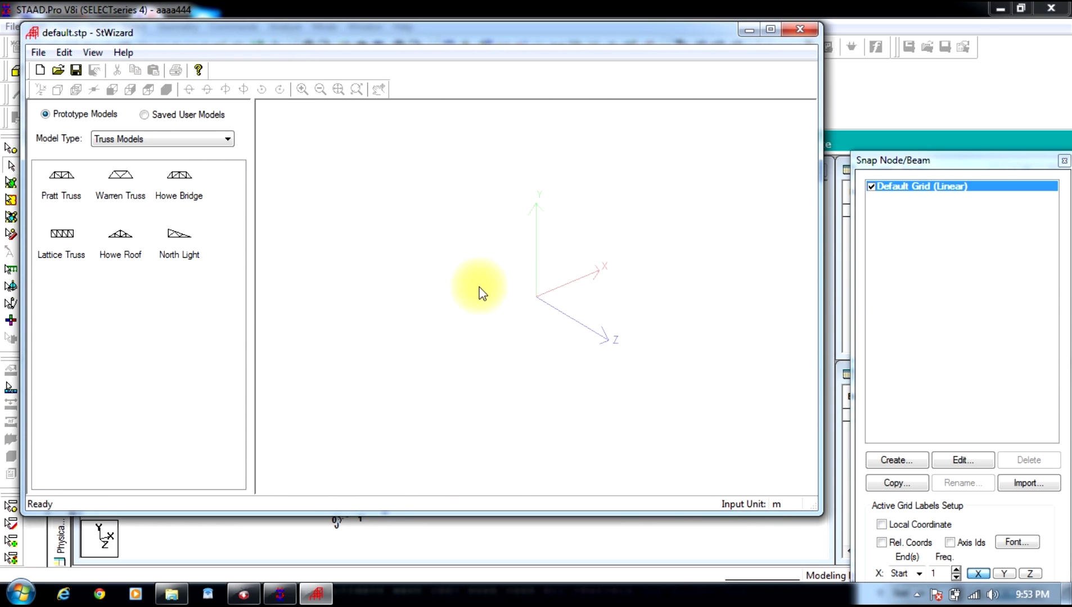
pyautogui.click(139, 139)
pyautogui.click(123, 163)
pyautogui.doubleClick(61, 177)
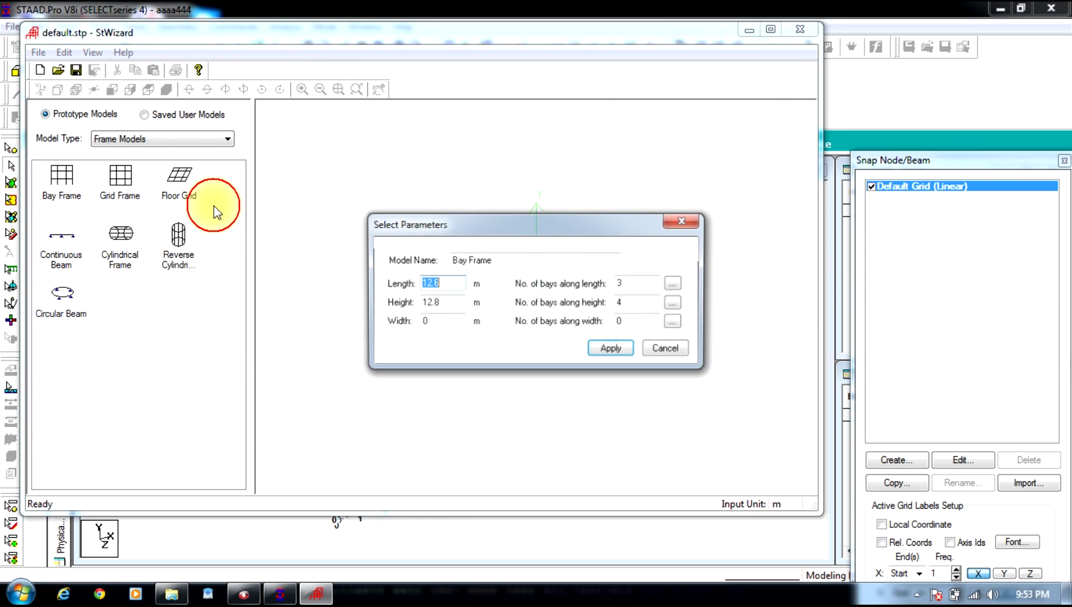
# Step: Set Bay Frame length 24 with 6 bays, height 3 with 1 bay, width 24 with 6 bays, and apply
pyautogui.write('24')
pyautogui.click(638, 286)
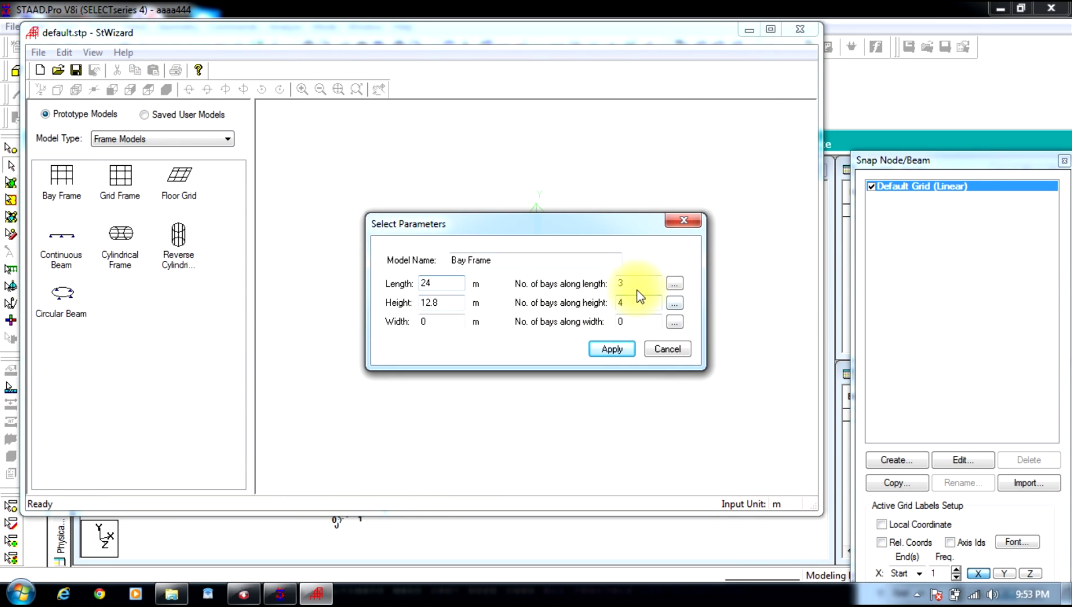
pyautogui.write('6')
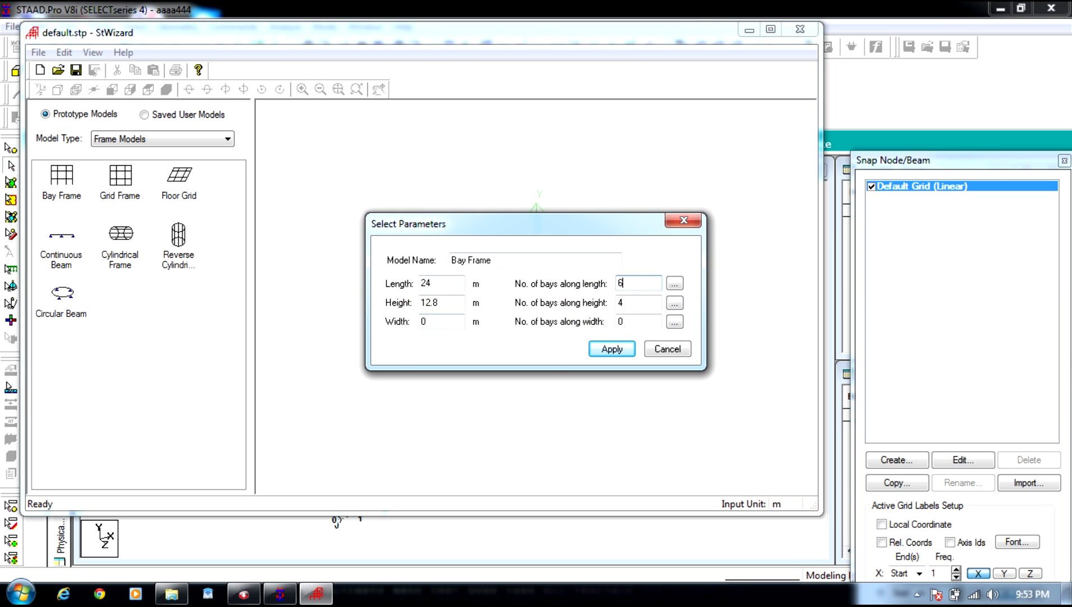
pyautogui.click(444, 304)
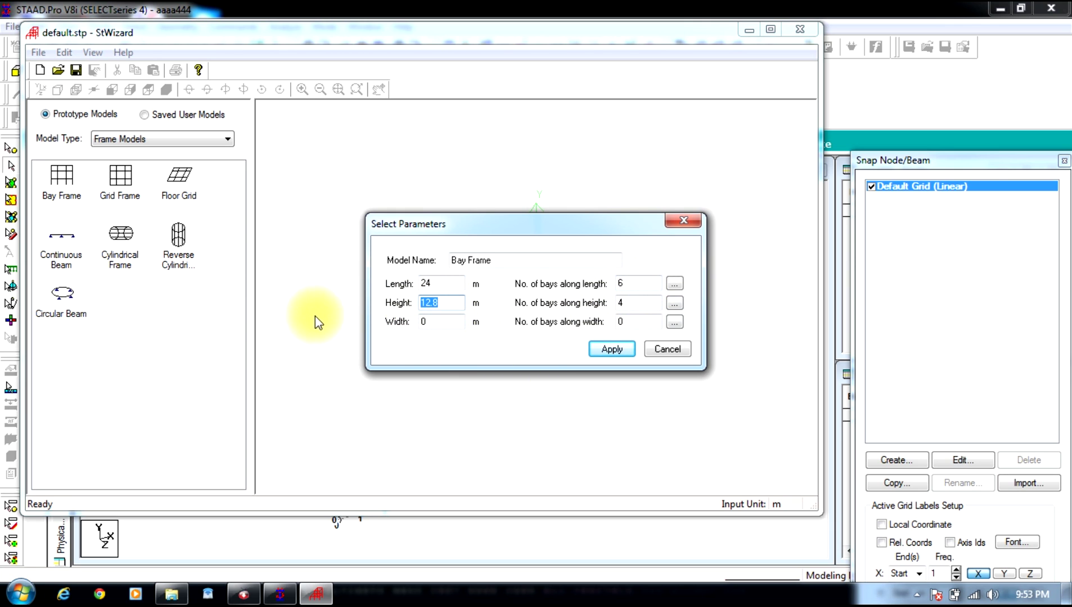
pyautogui.write('3')
pyautogui.click(621, 304)
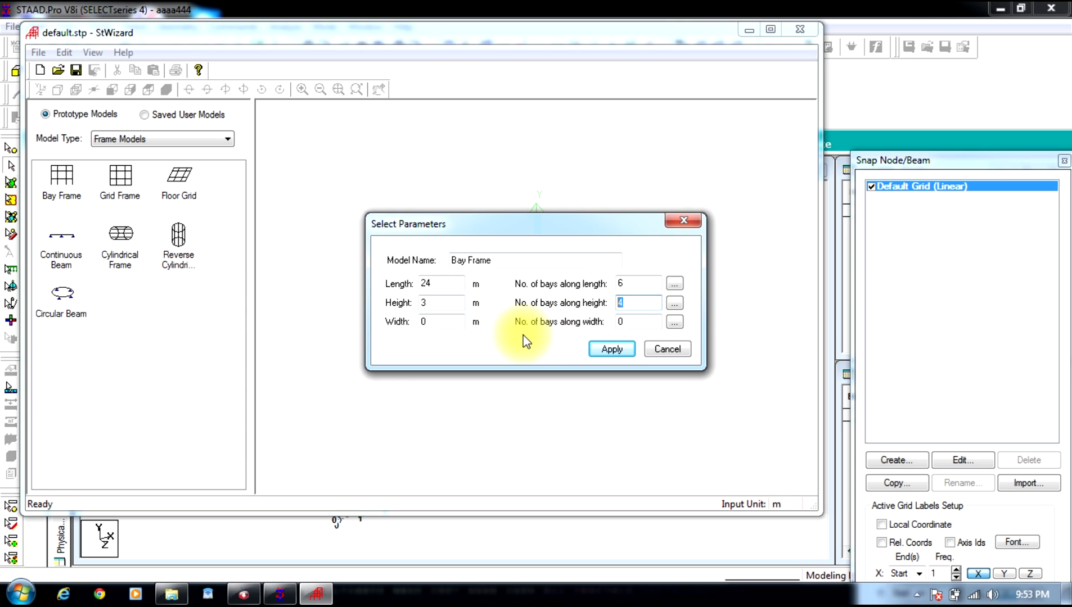
pyautogui.write('1')
pyautogui.click(441, 321)
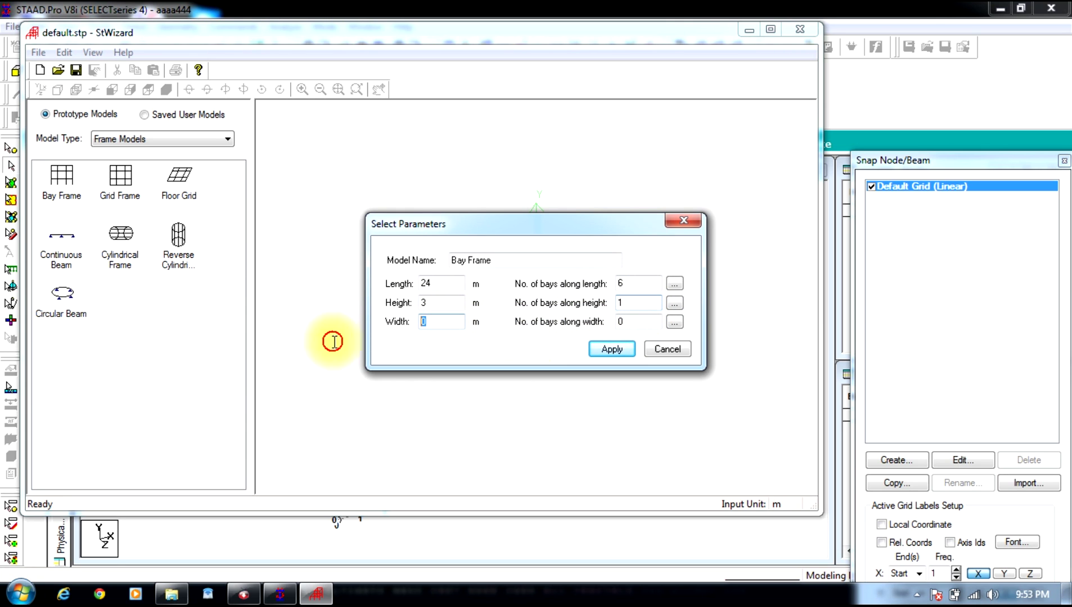
pyautogui.write('24')
pyautogui.click(646, 321)
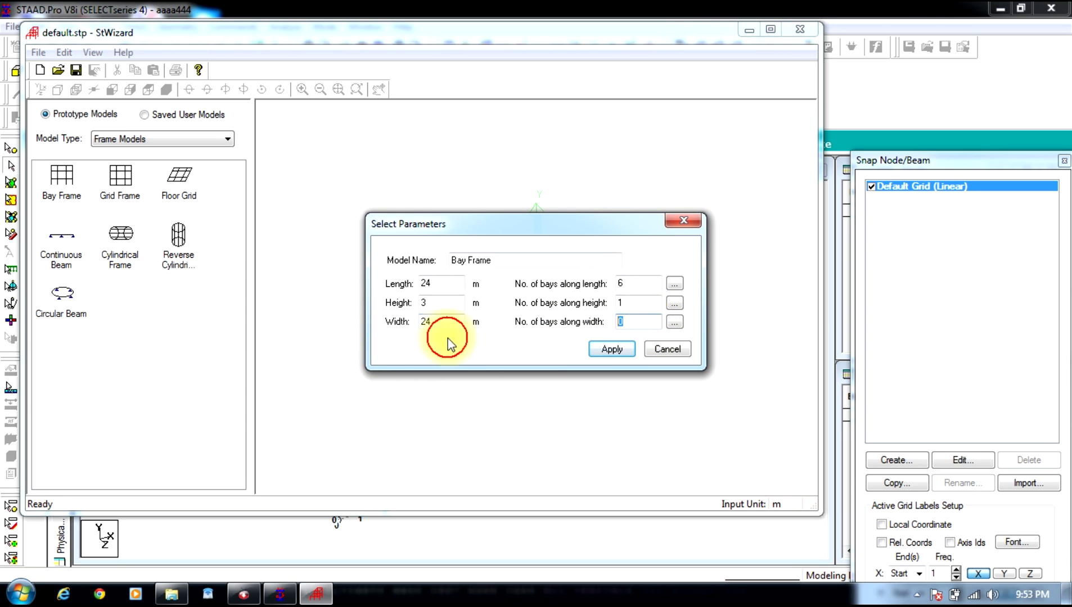
pyautogui.write('6')
pyautogui.click(611, 349)
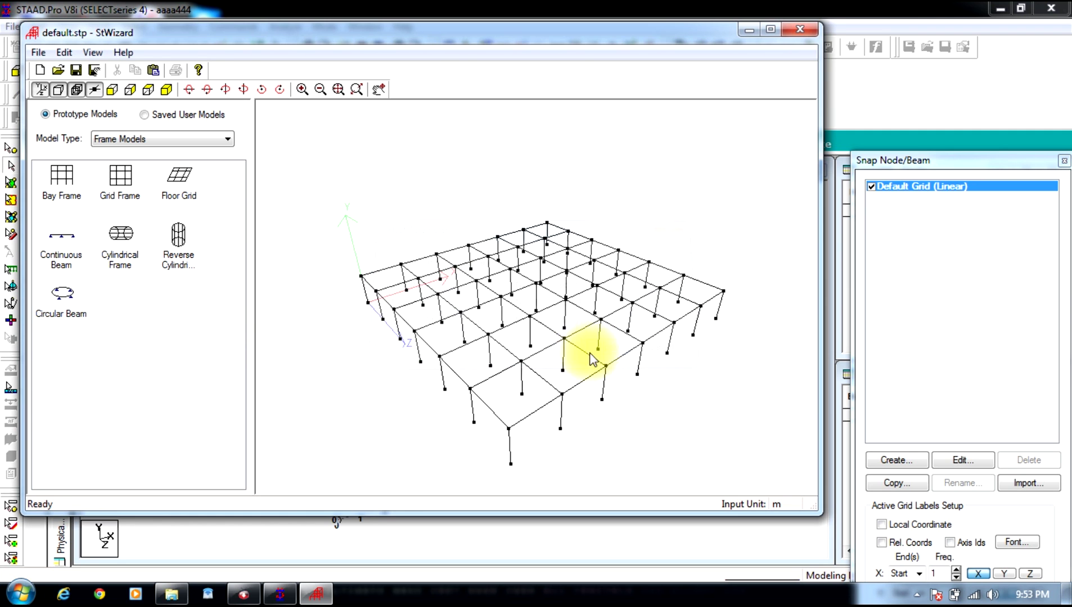
# Step: Transfer the bay frame into the model at X/Y/Z 0, then go to General > Property
pyautogui.click(153, 71)
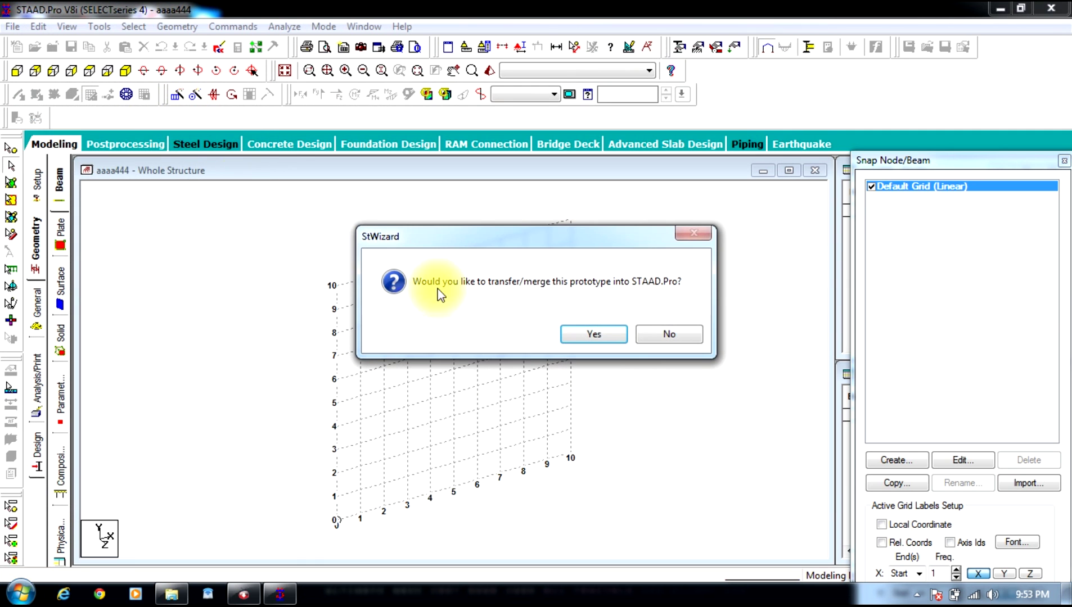
pyautogui.click(595, 333)
pyautogui.click(605, 233)
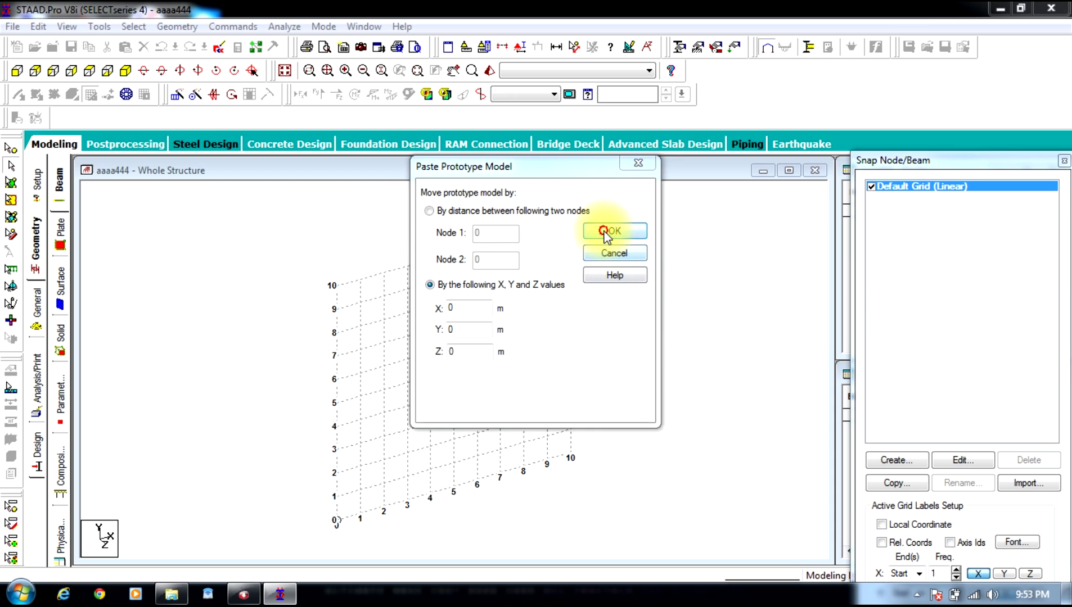
pyautogui.click(38, 307)
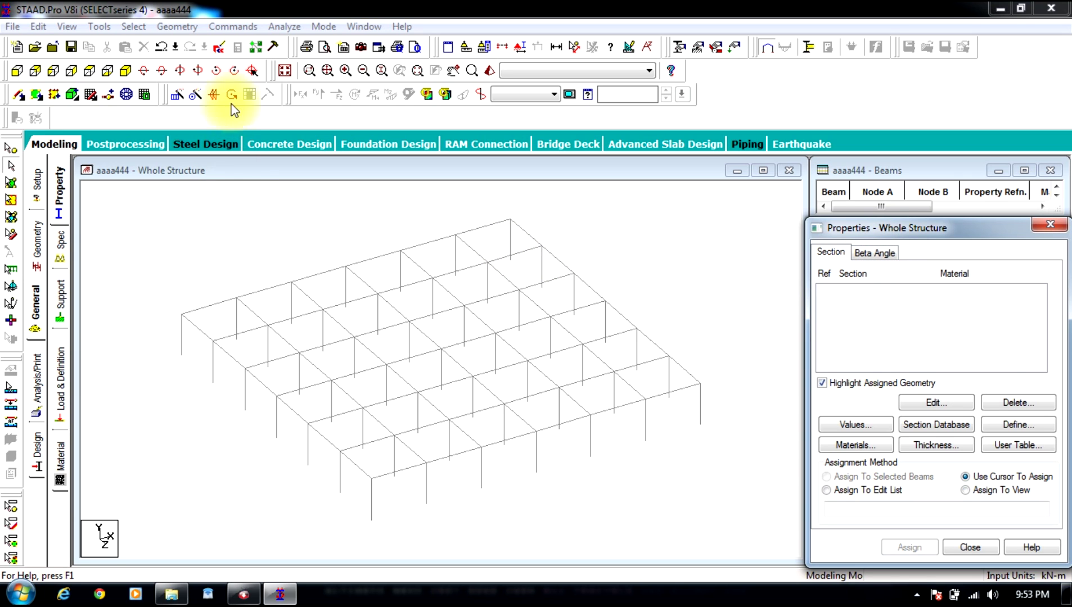
# Step: Define a rectangular concrete section with YD 0.4 and ZD 0.4
pyautogui.click(988, 427)
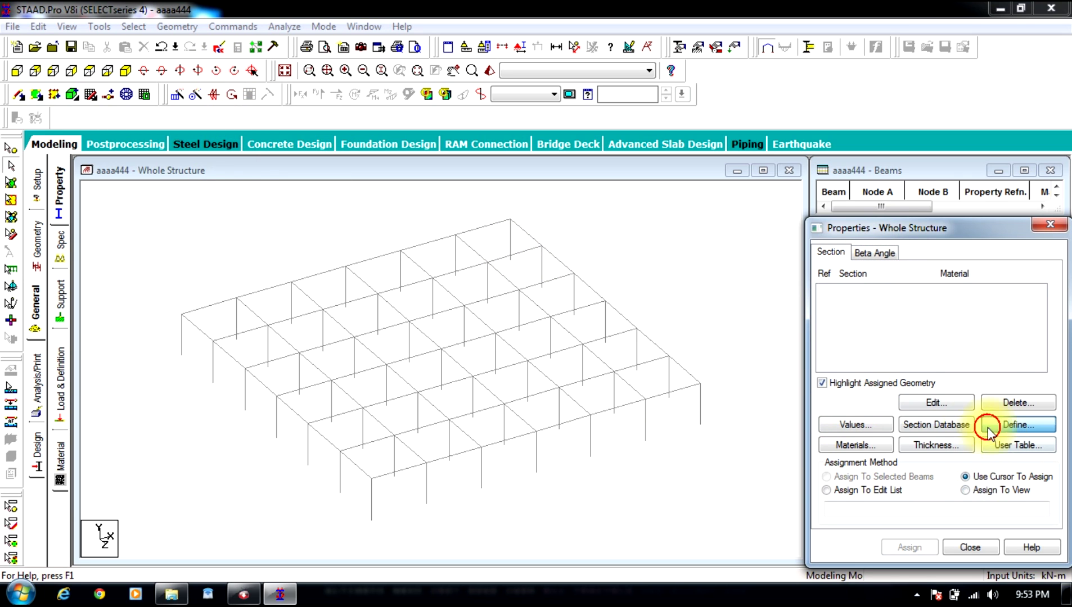
pyautogui.click(303, 175)
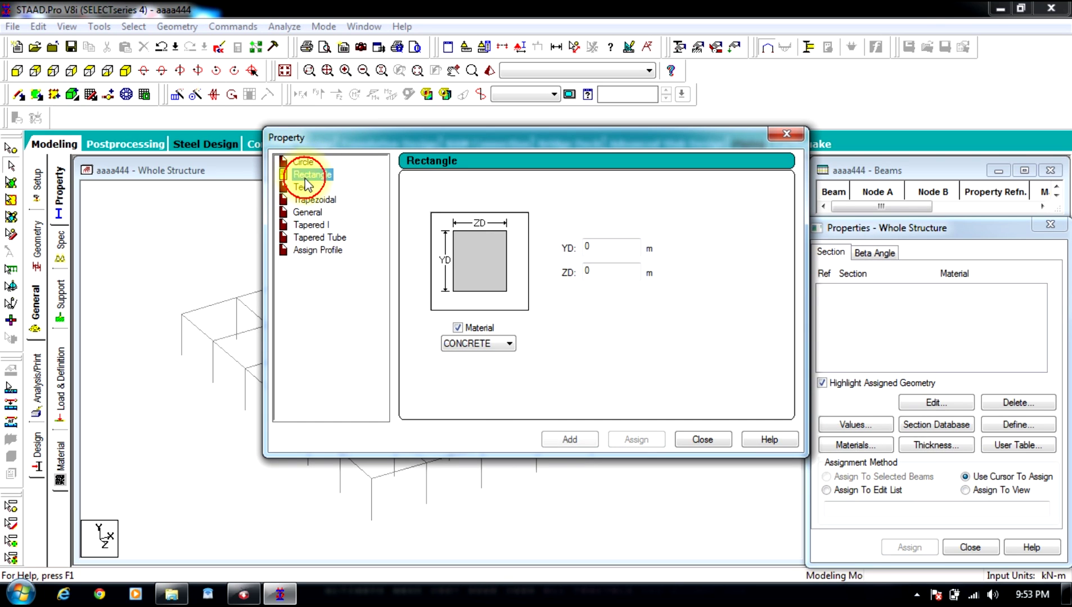
pyautogui.click(615, 245)
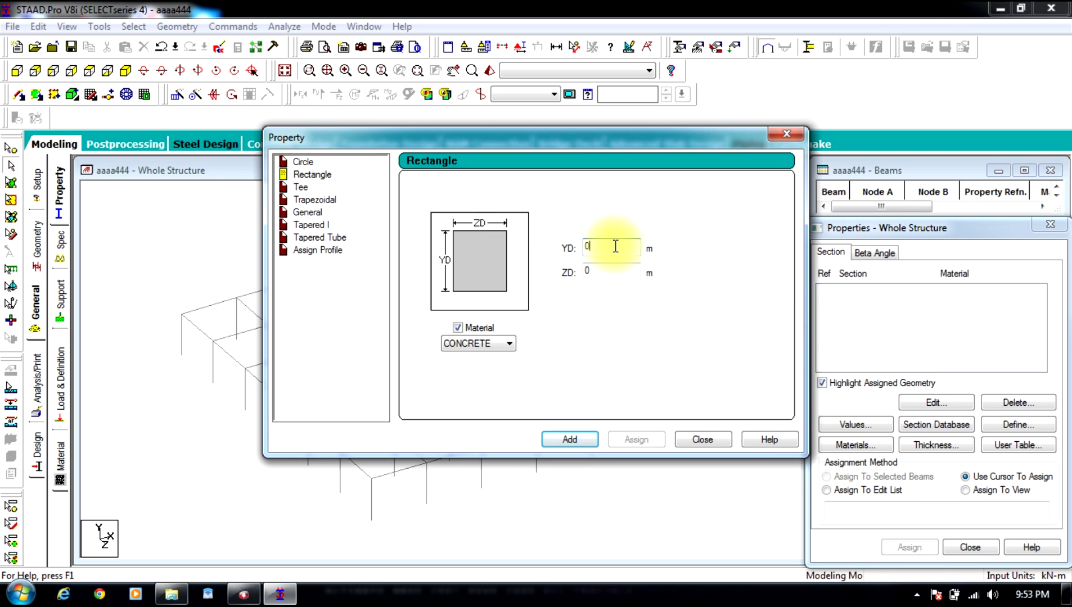
pyautogui.write('.4')
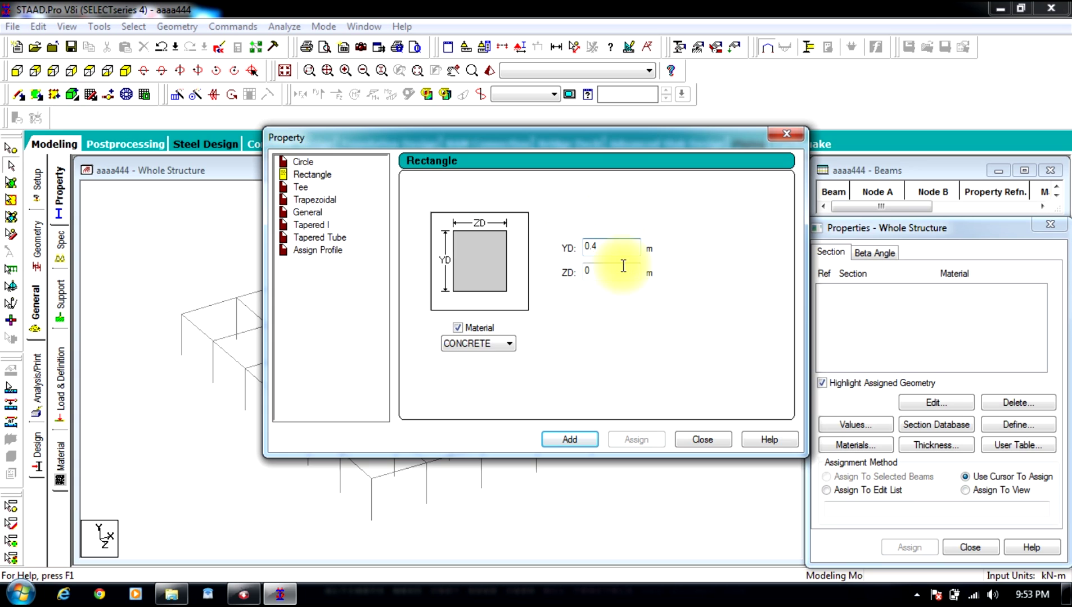
pyautogui.click(623, 266)
pyautogui.write('.4')
pyautogui.click(570, 439)
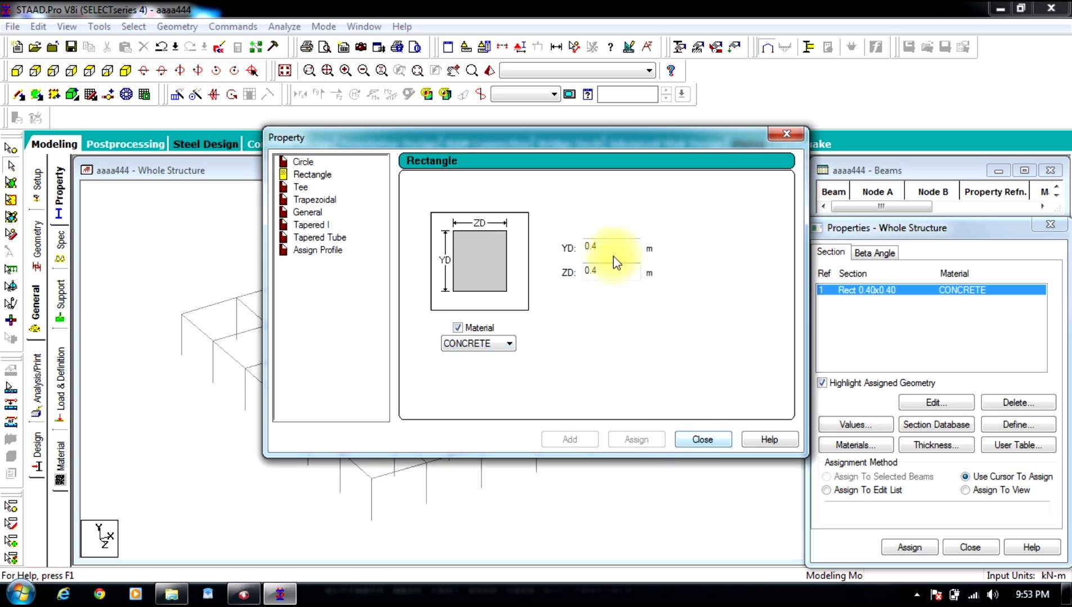
# Step: Add a second rectangular section 0.3 × 0.3, close the dialog, and select Rect 0.40x0.40
pyautogui.click(364, 260)
pyautogui.write('0.3')
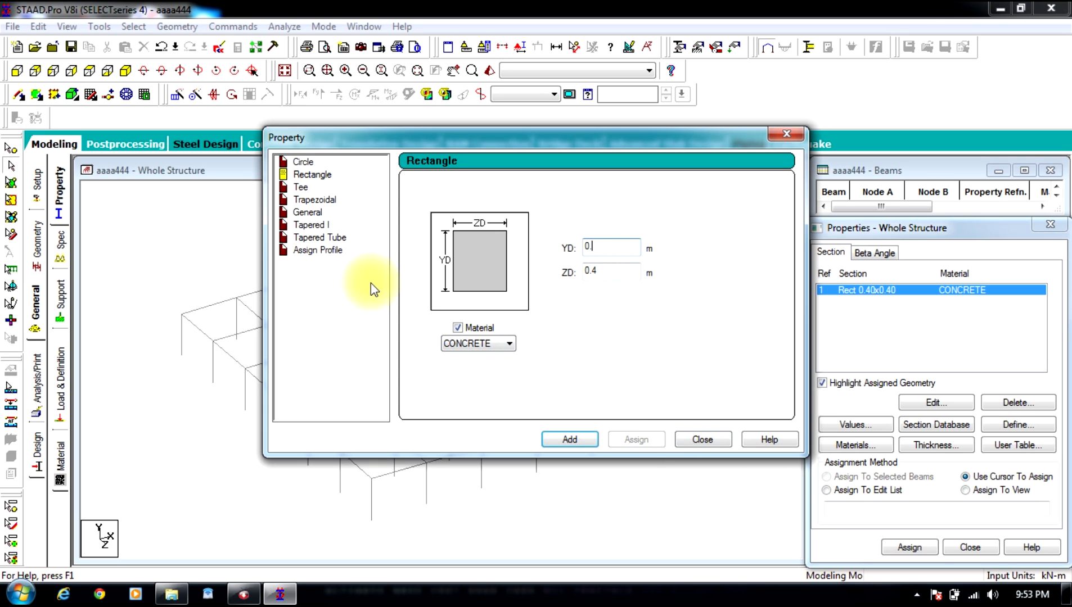
pyautogui.click(506, 298)
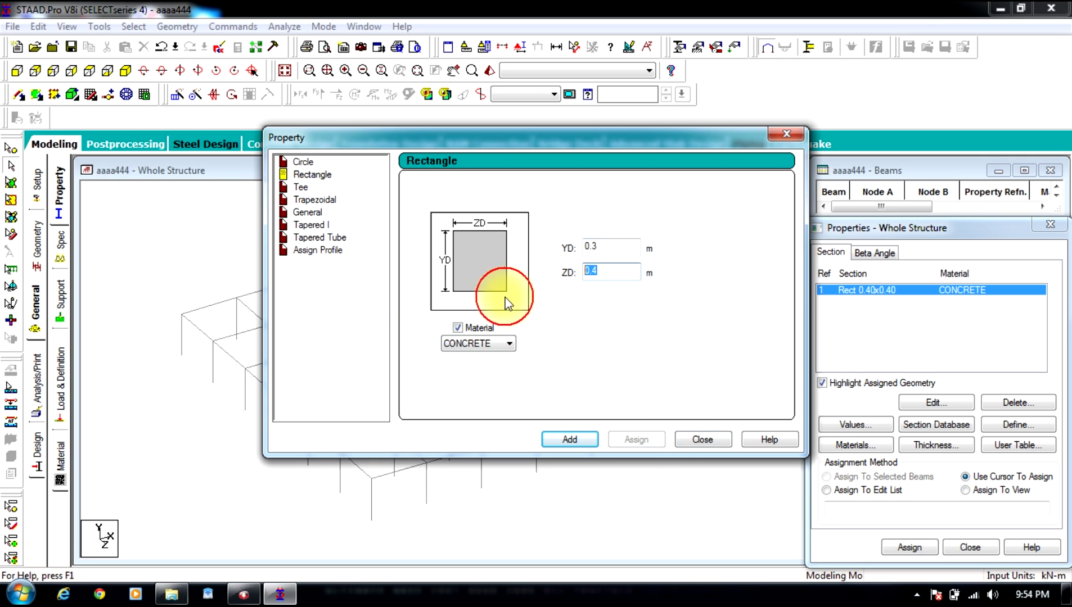
pyautogui.write('0.')
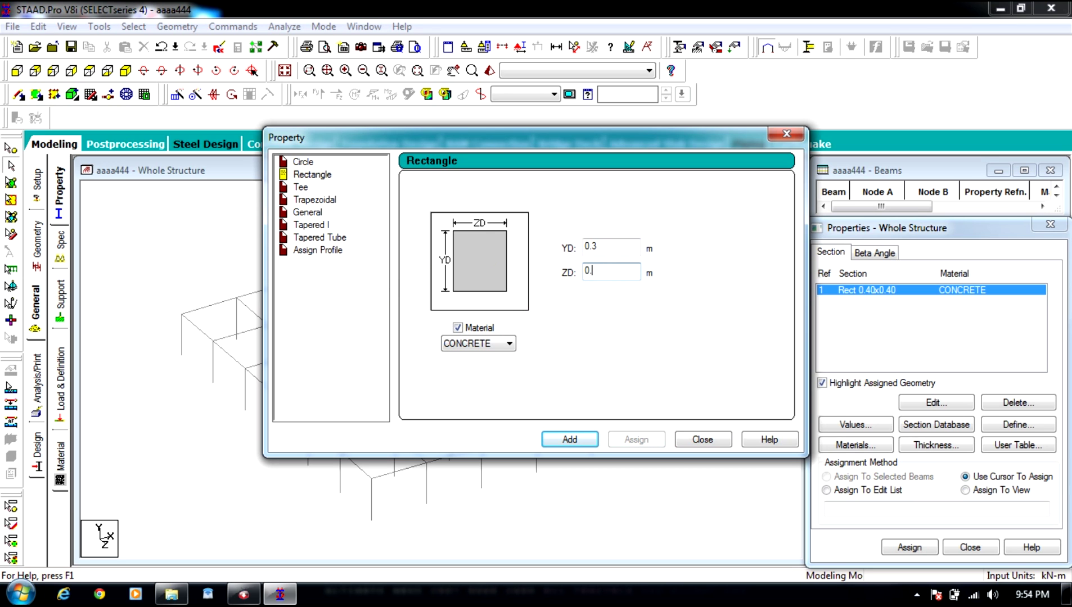
pyautogui.write('3')
pyautogui.click(574, 440)
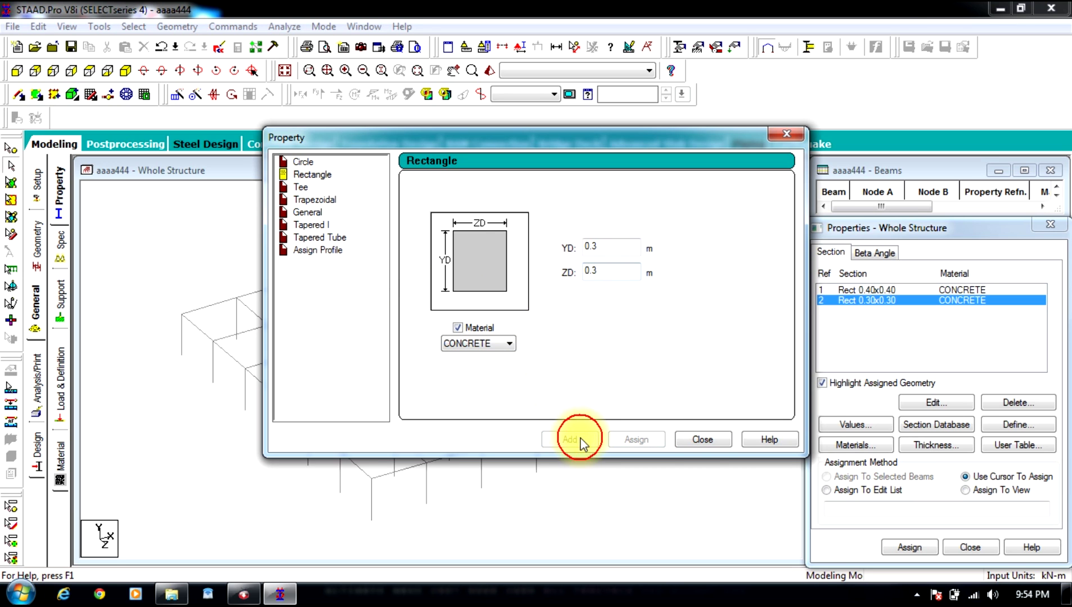
pyautogui.click(701, 439)
pyautogui.click(869, 290)
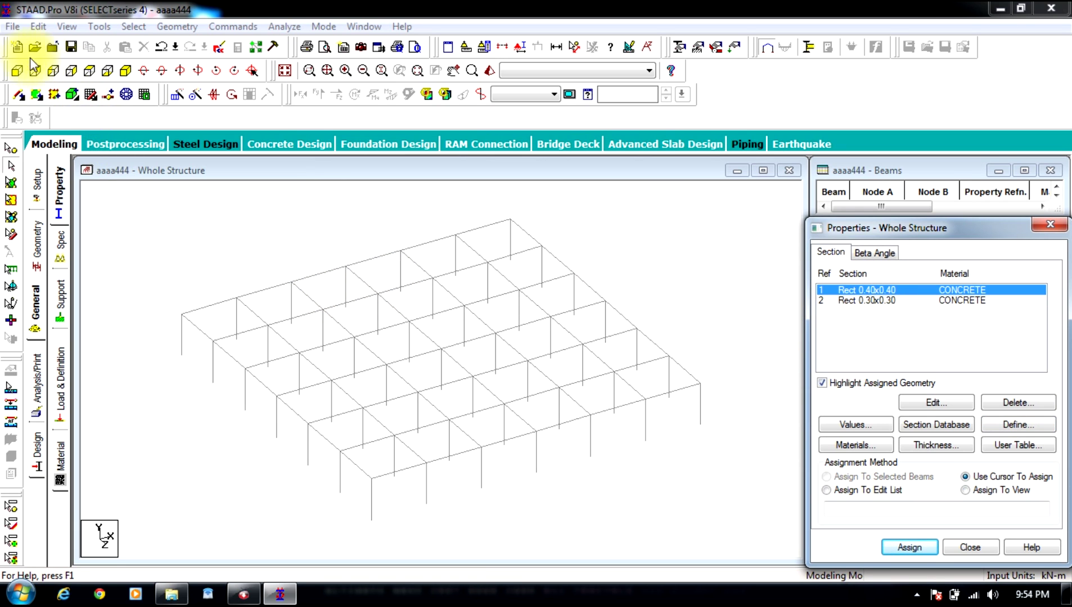
# Step: Assign Rect 0.40x0.40 to the seven columns selected in the elevation view
pyautogui.click(20, 71)
pyautogui.moveTo(770, 354); pyautogui.dragTo(73, 485)
pyautogui.click(908, 547)
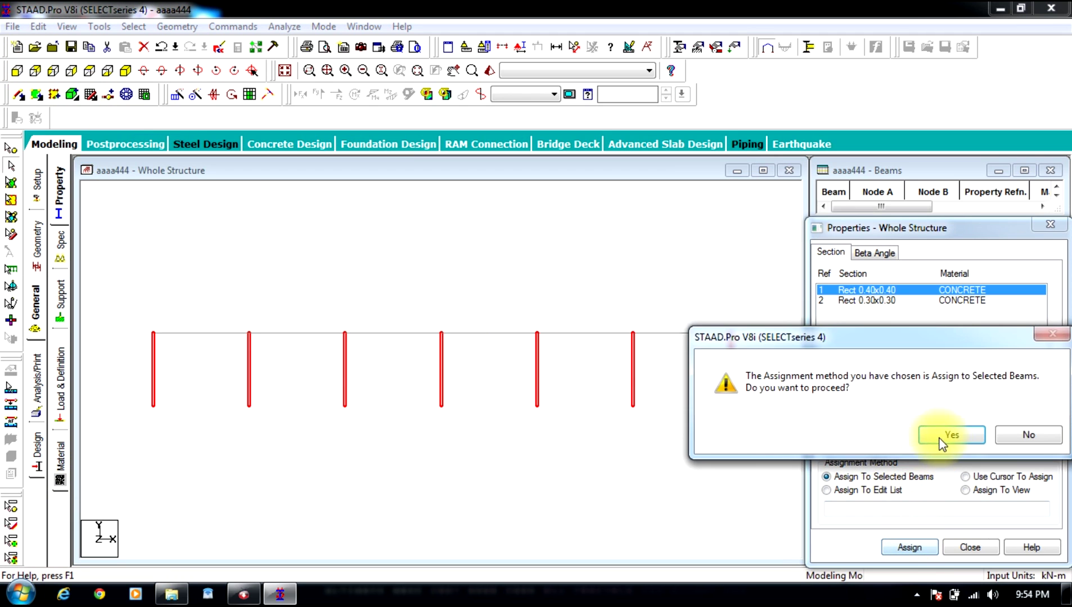
pyautogui.click(946, 436)
# Step: Assign Rect 0.30x0.30 to the top beams of the frame
pyautogui.click(863, 301)
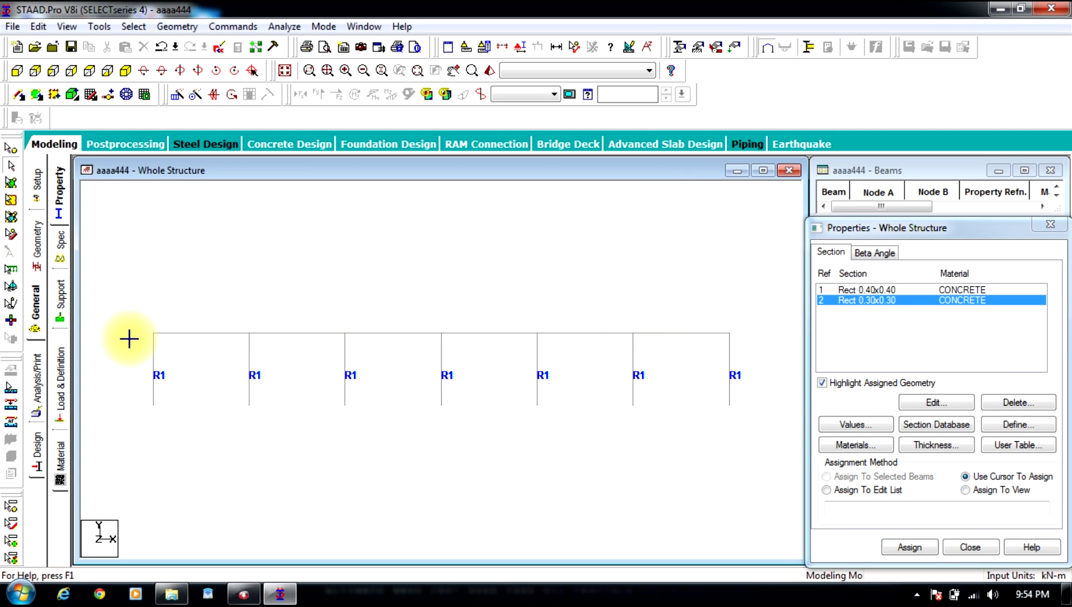
pyautogui.click(180, 333)
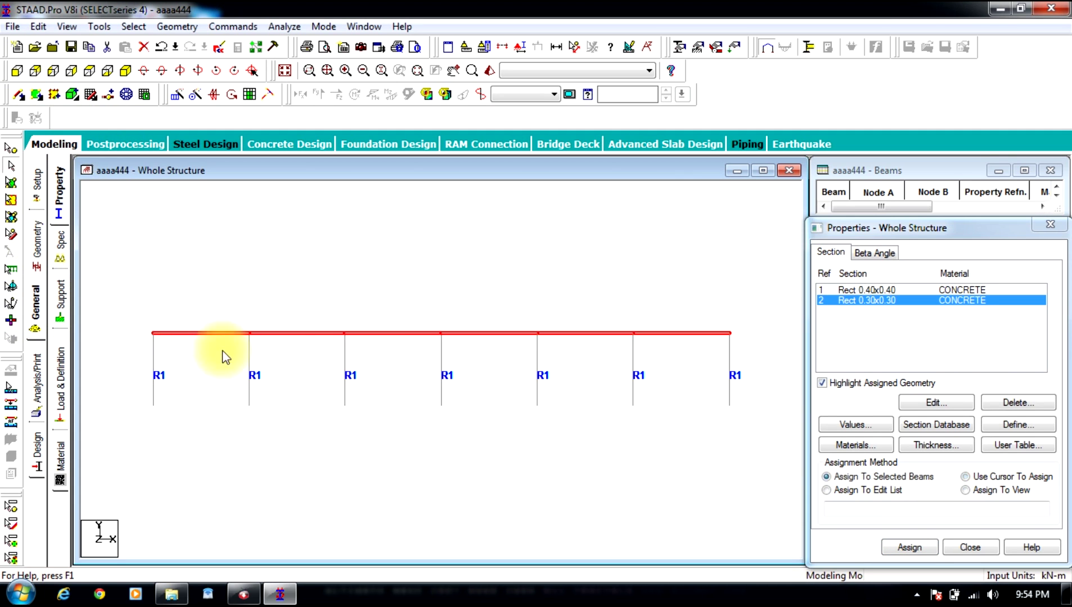
pyautogui.click(909, 548)
pyautogui.click(948, 434)
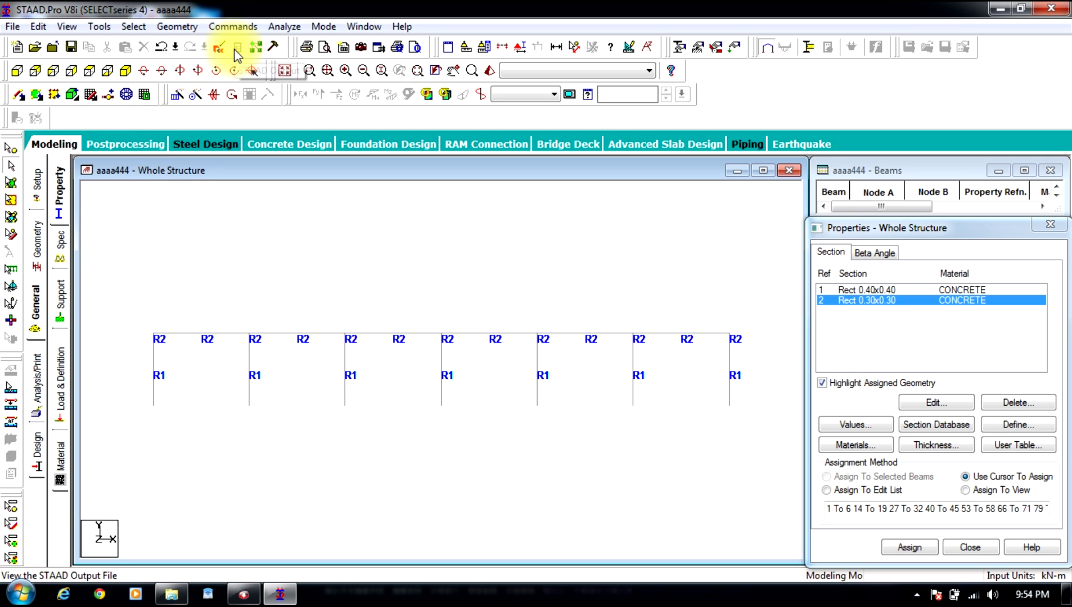
# Step: Save the model and review the input file's concrete density 23.5616 in the STAAD Editor
pyautogui.click(219, 50)
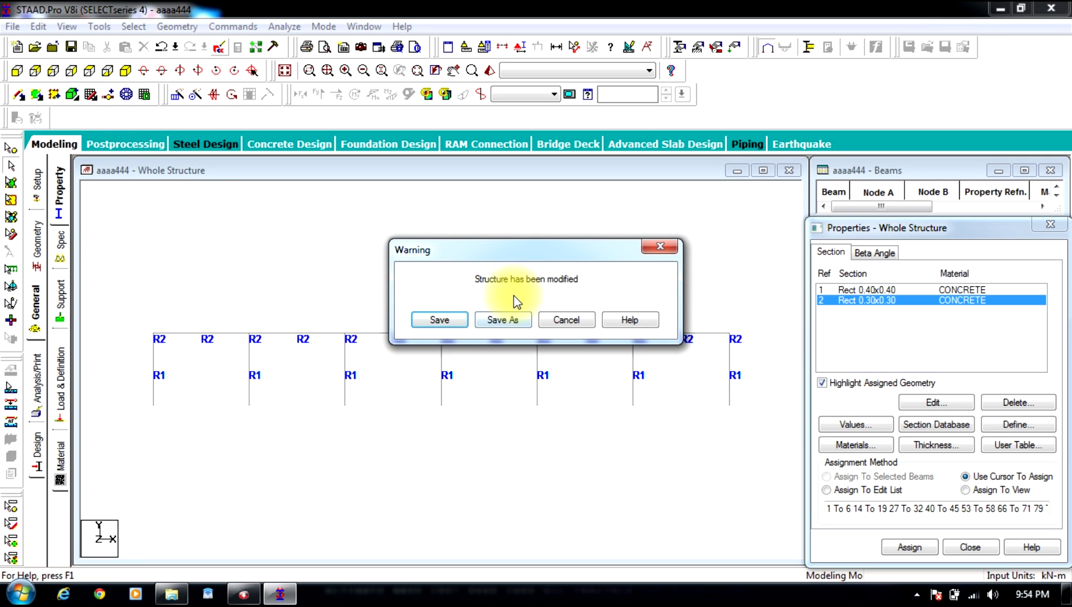
pyautogui.click(432, 321)
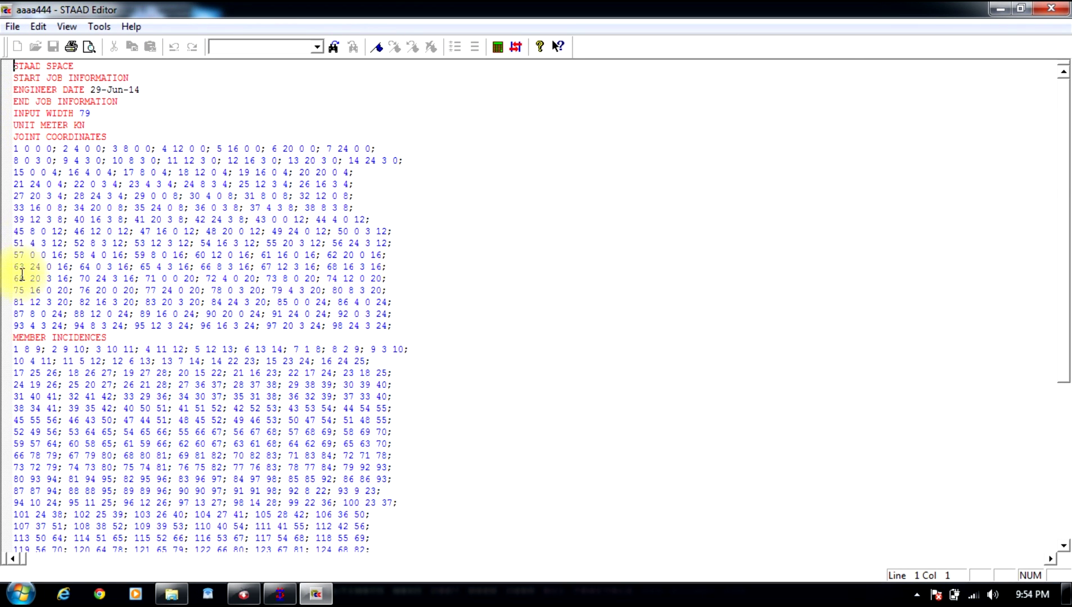
pyautogui.scroll(-11, 28, 273)
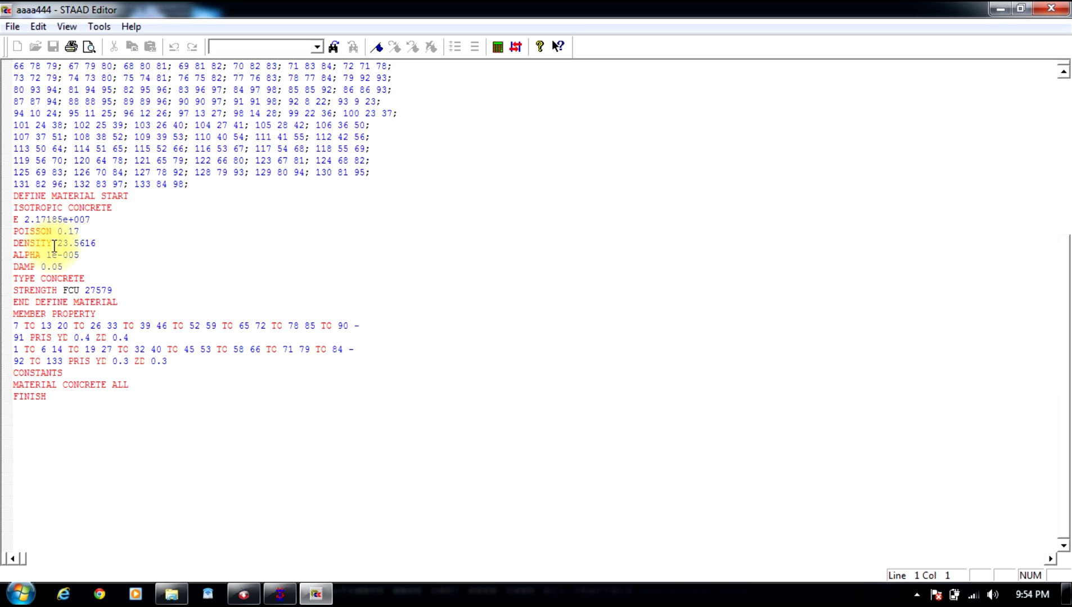
pyautogui.moveTo(57, 243); pyautogui.dragTo(105, 238)
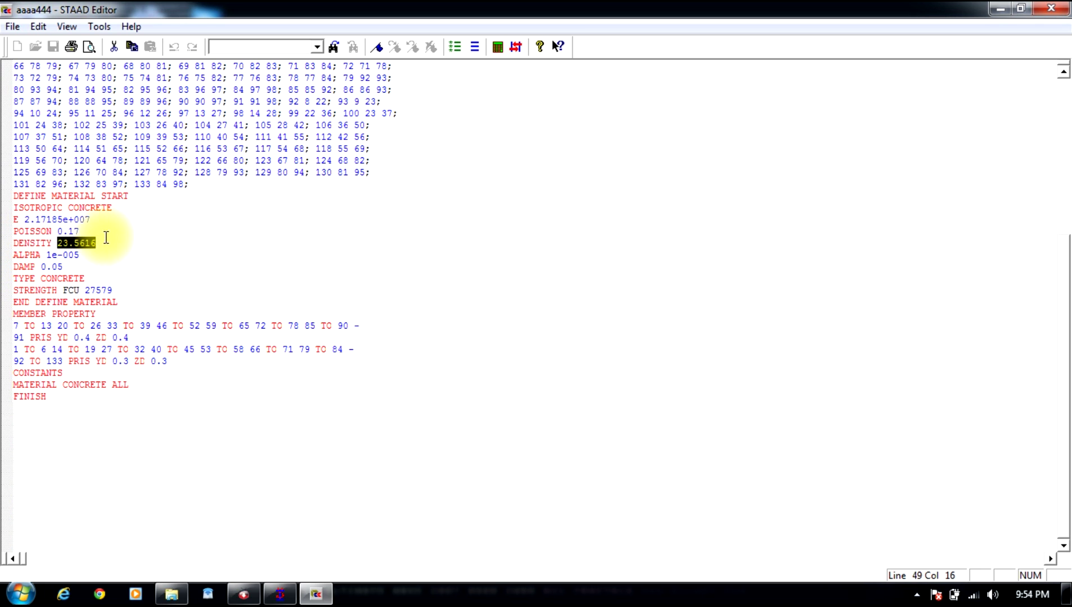
pyautogui.click(1052, 9)
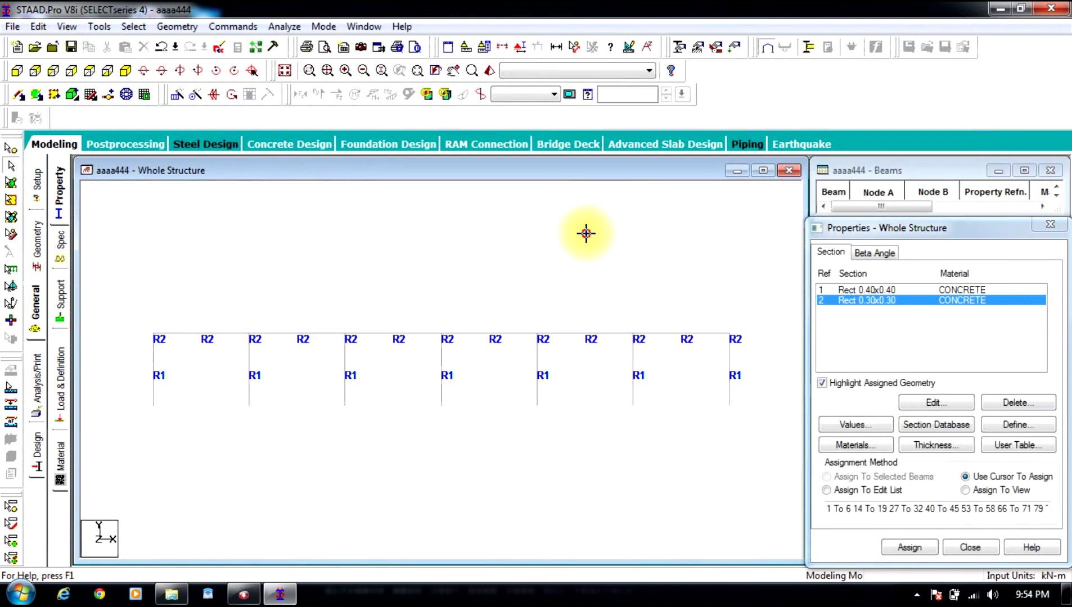
# Step: Set Commands > Miscellaneous > Cut Off Mode Shape to a maximum of 8 modes
pyautogui.click(283, 26)
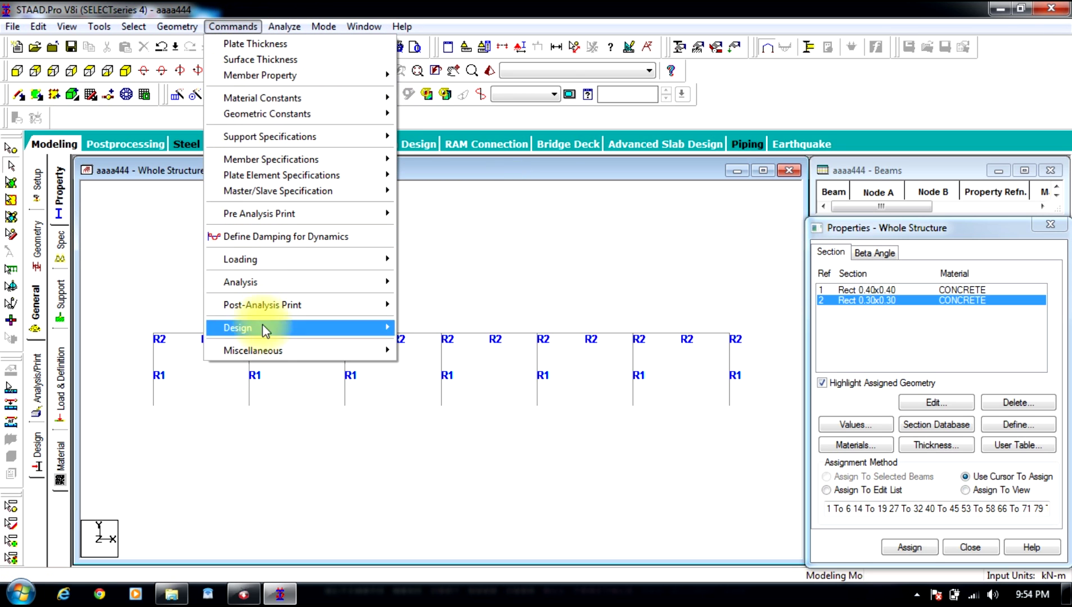
pyautogui.moveTo(304, 353)
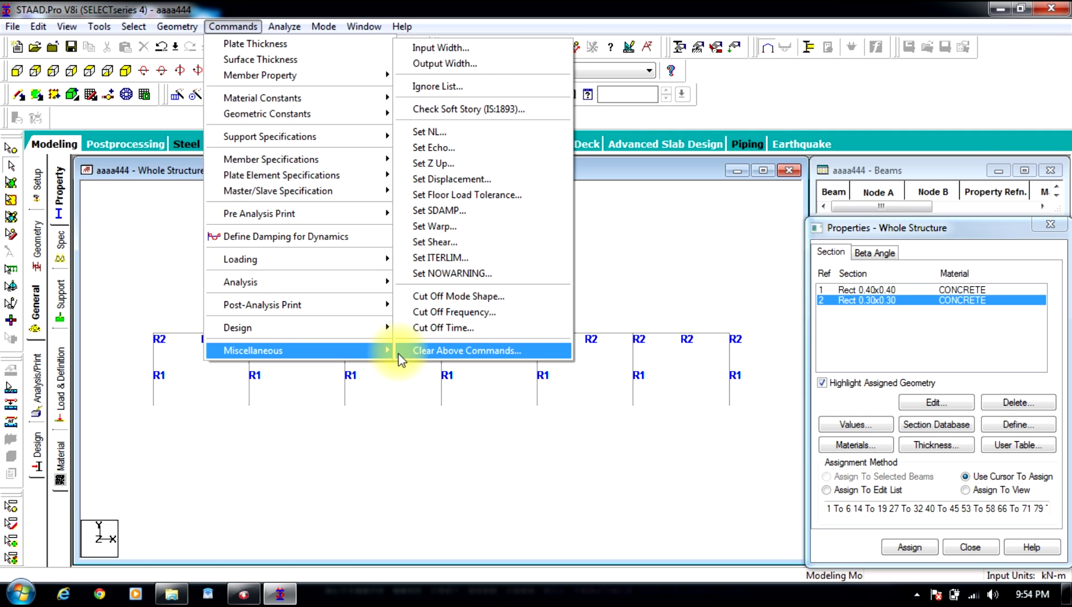
pyautogui.click(442, 298)
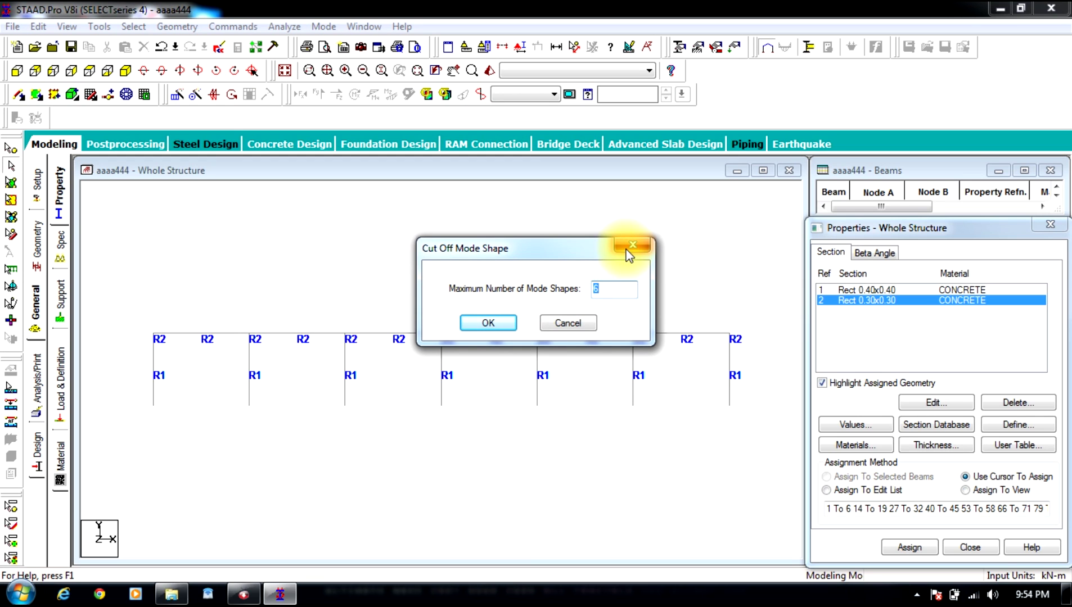
pyautogui.write('8')
pyautogui.click(503, 322)
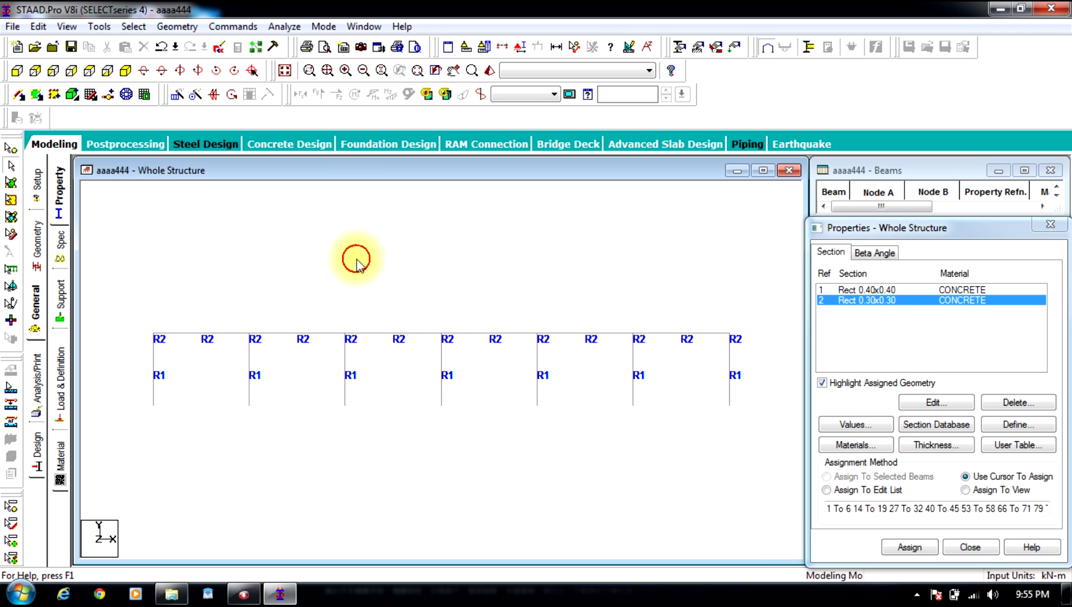
# Step: Translationally repeat the frame 8 steps in the Y direction at 3 m spacing
pyautogui.click(126, 71)
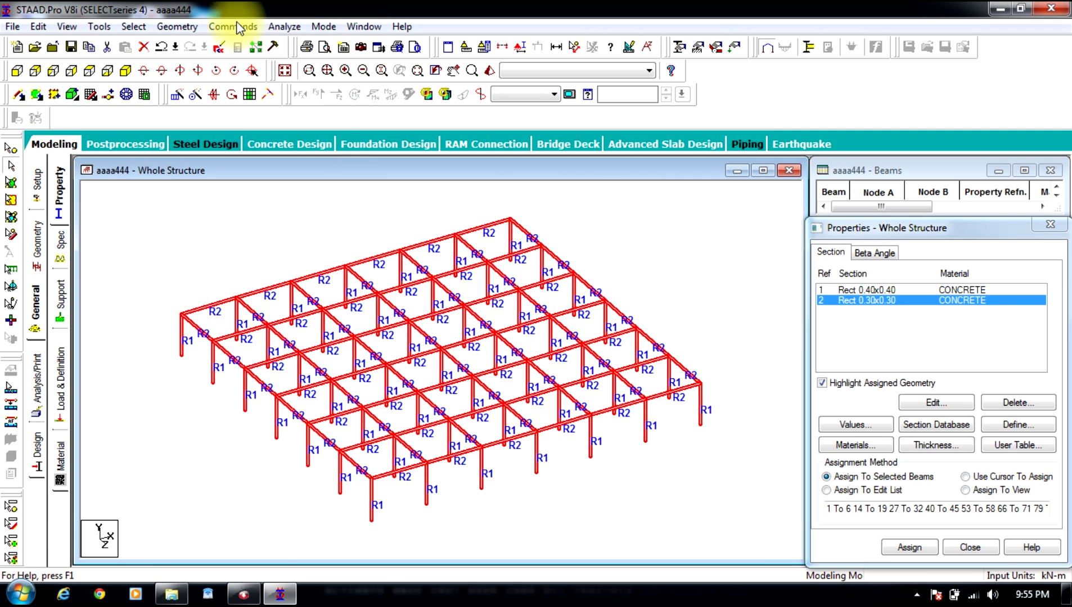
pyautogui.click(177, 27)
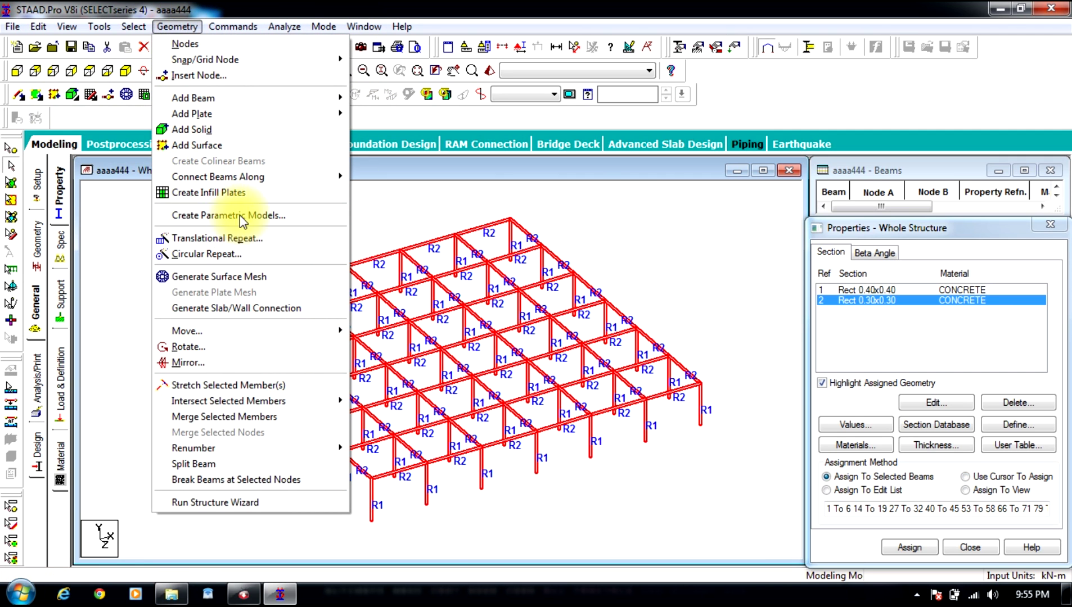
pyautogui.click(249, 240)
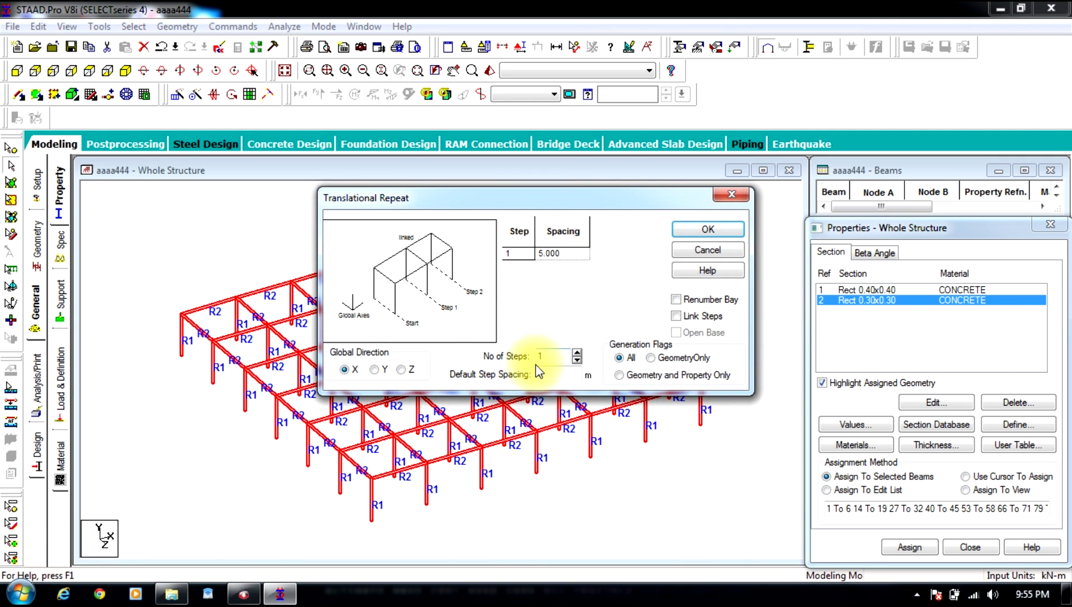
pyautogui.write('8')
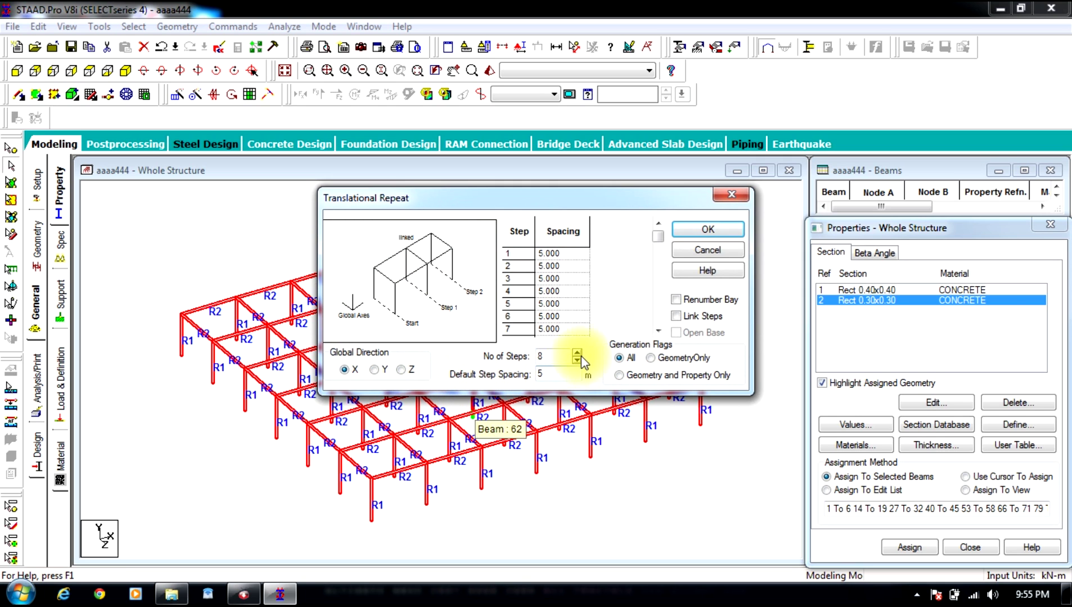
pyautogui.doubleClick(555, 373)
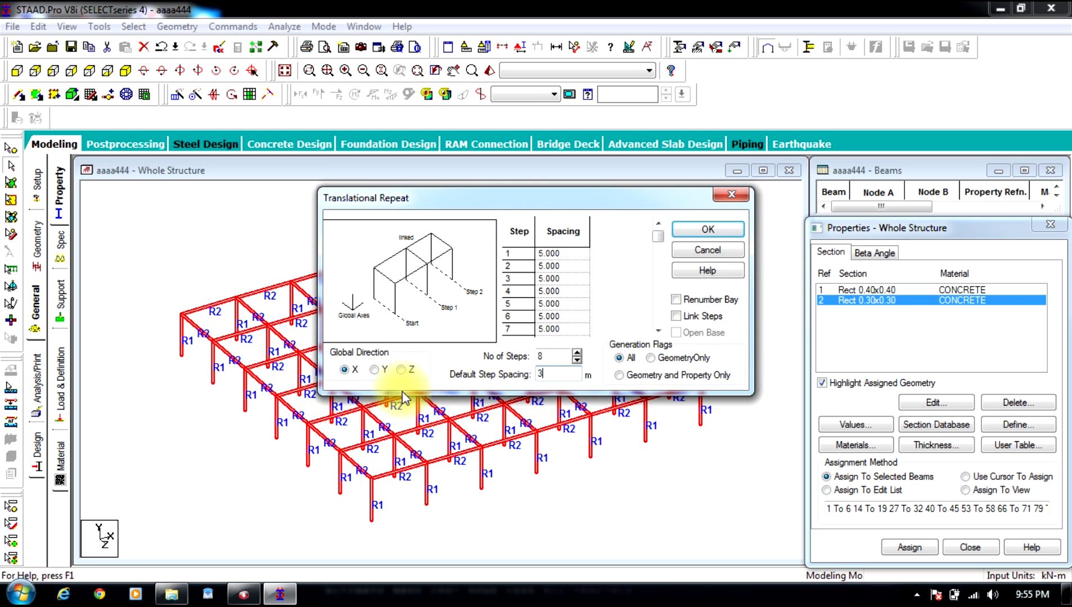
pyautogui.write('3')
pyautogui.click(374, 370)
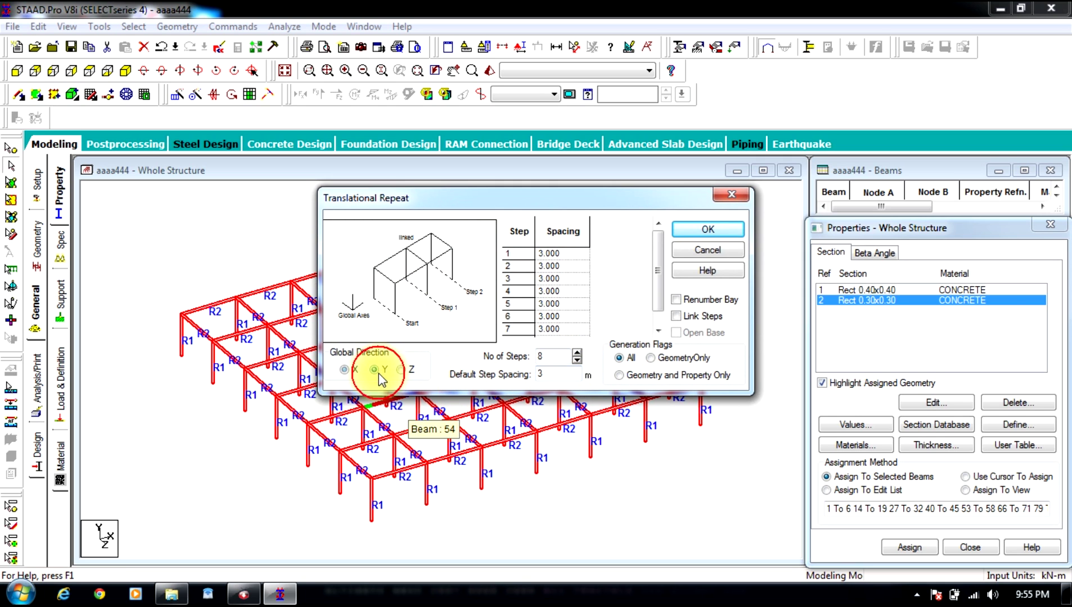
pyautogui.click(716, 235)
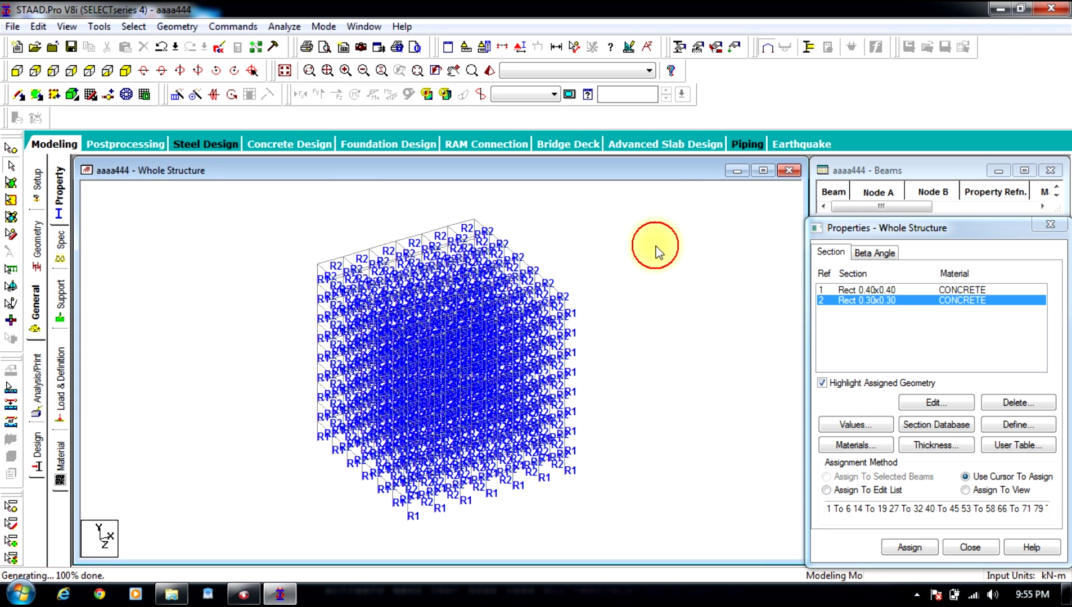
# Step: Create a new Fixed support type, Support 2
pyautogui.click(60, 295)
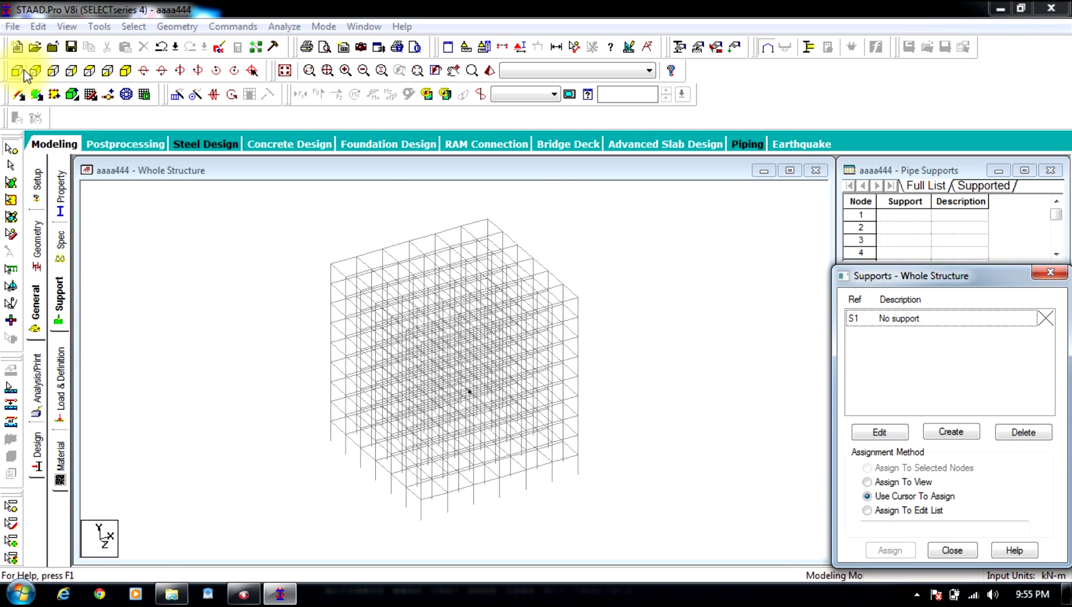
pyautogui.click(24, 71)
pyautogui.click(949, 432)
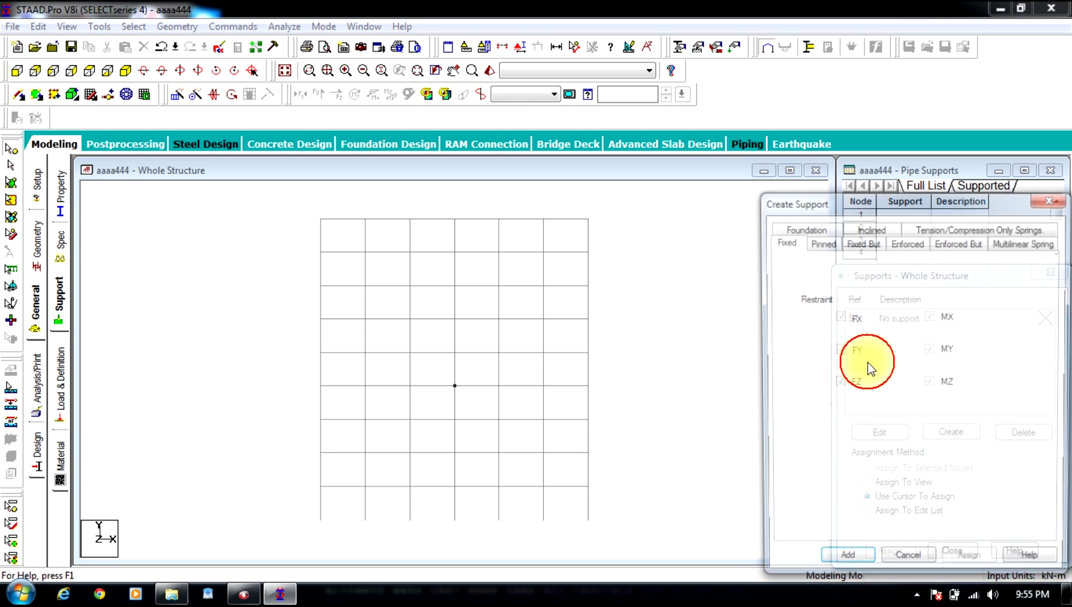
pyautogui.click(843, 555)
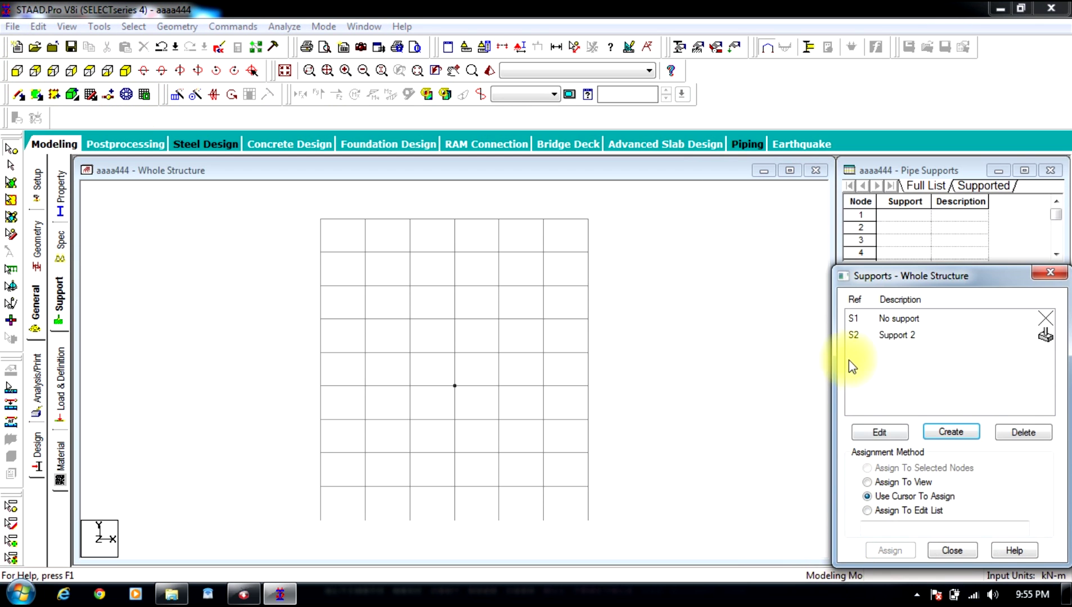
# Step: Assign fixed Support 2 to the seven base nodes along the bottom of the frame
pyautogui.click(892, 336)
pyautogui.moveTo(634, 506); pyautogui.dragTo(283, 576)
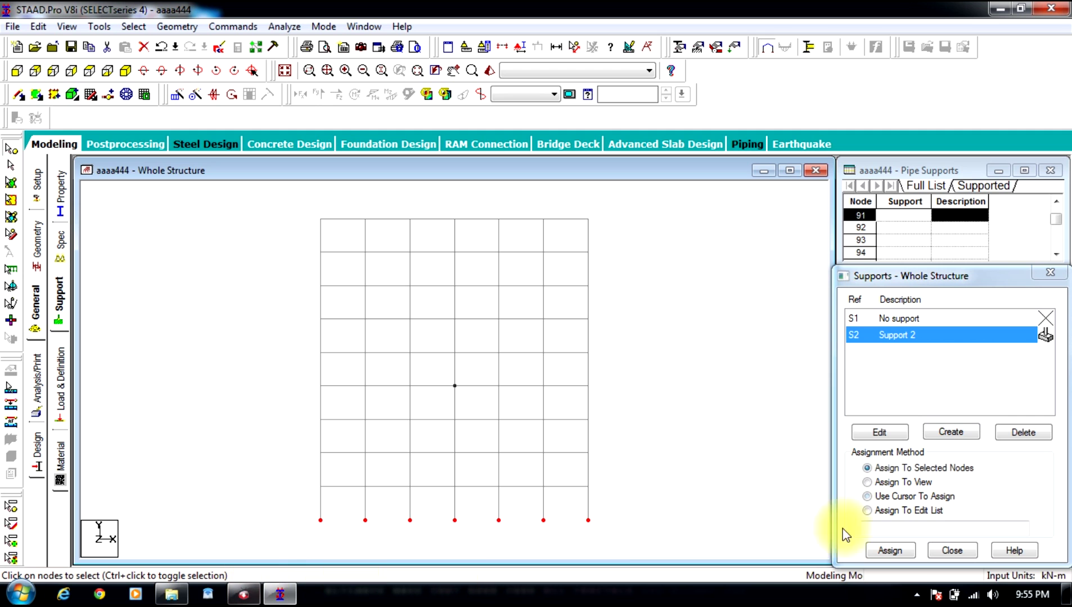
pyautogui.click(889, 551)
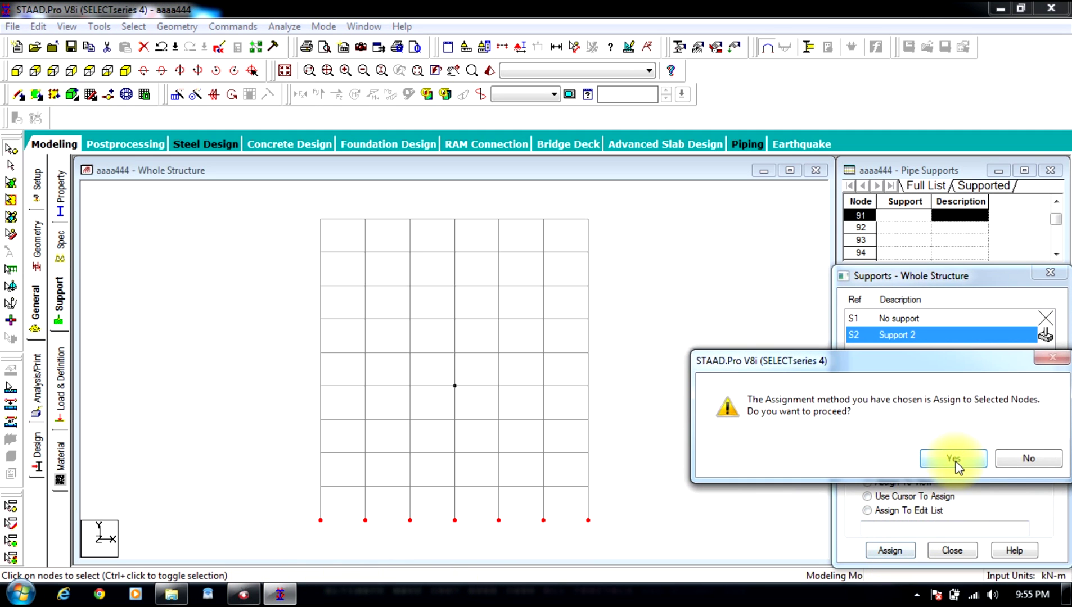
pyautogui.click(956, 466)
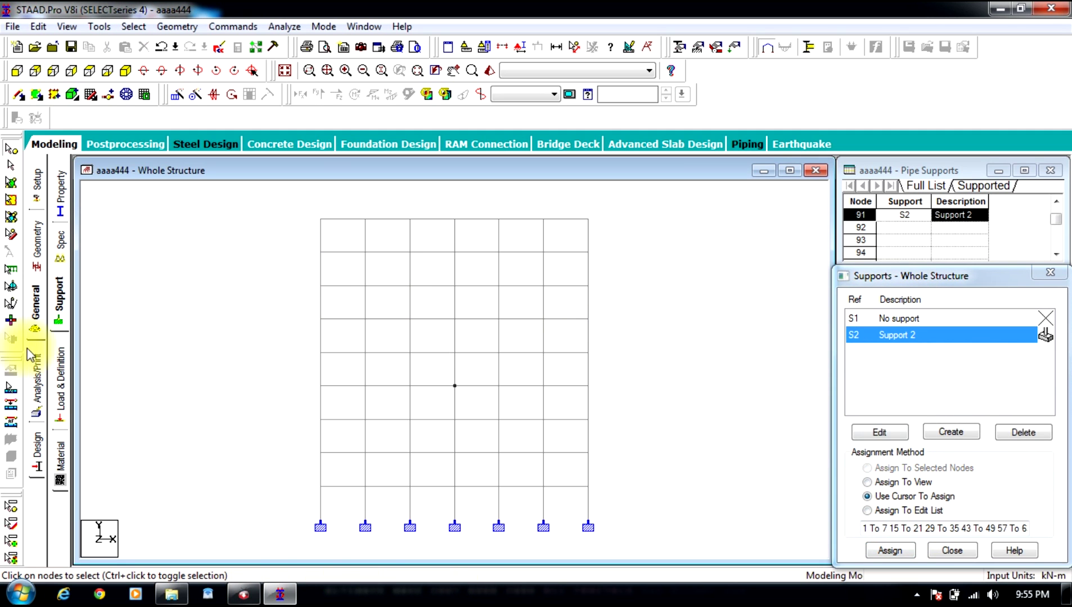
pyautogui.click(67, 360)
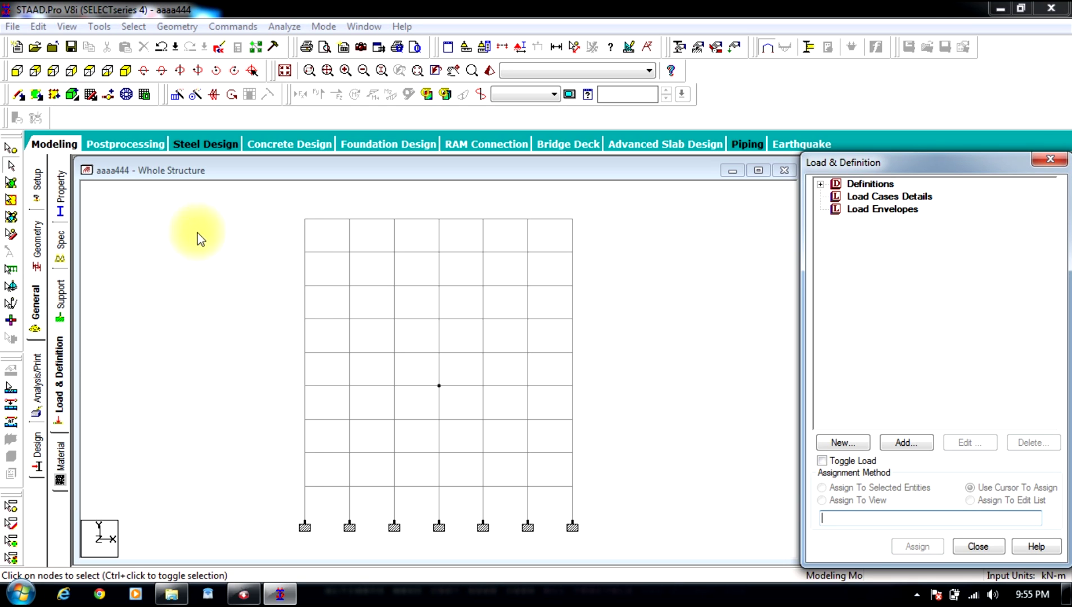
# Step: Create primary load case 'LOAD CASE 1' under Load Cases Details and select it
pyautogui.click(888, 197)
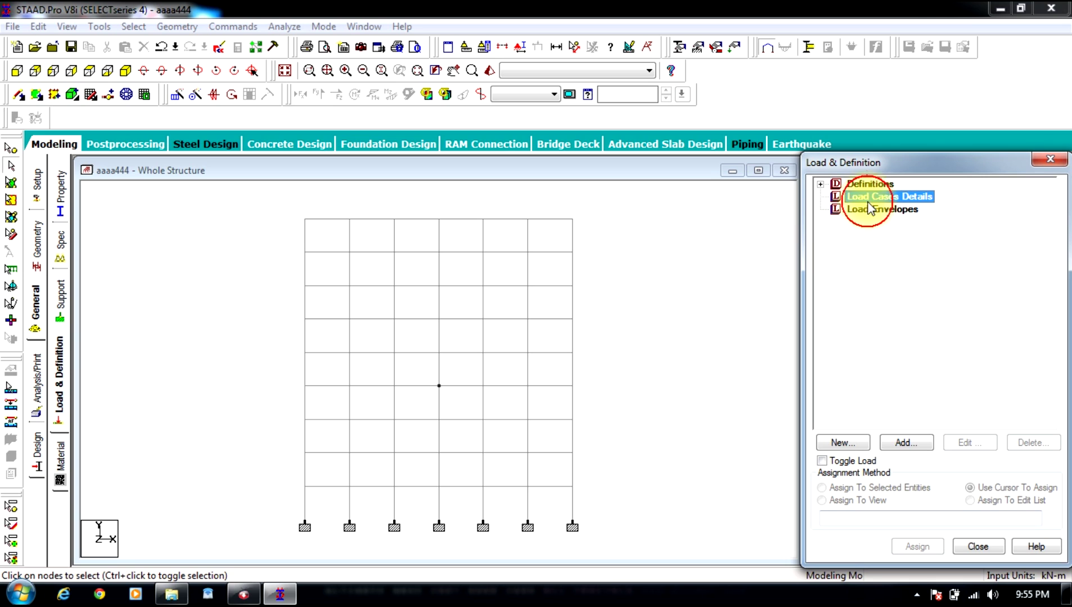
pyautogui.click(906, 444)
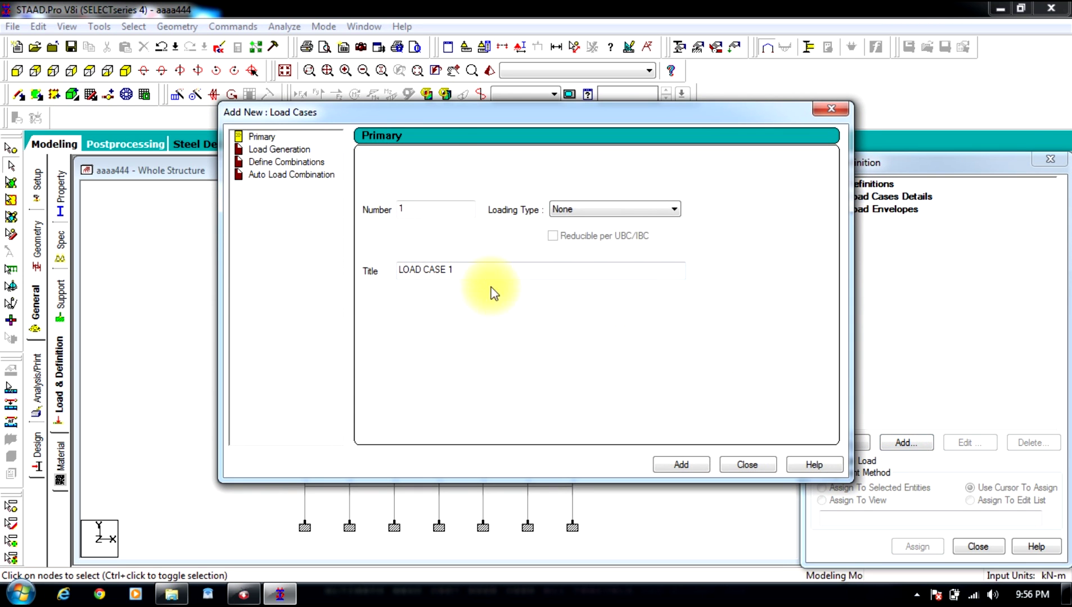
pyautogui.click(687, 465)
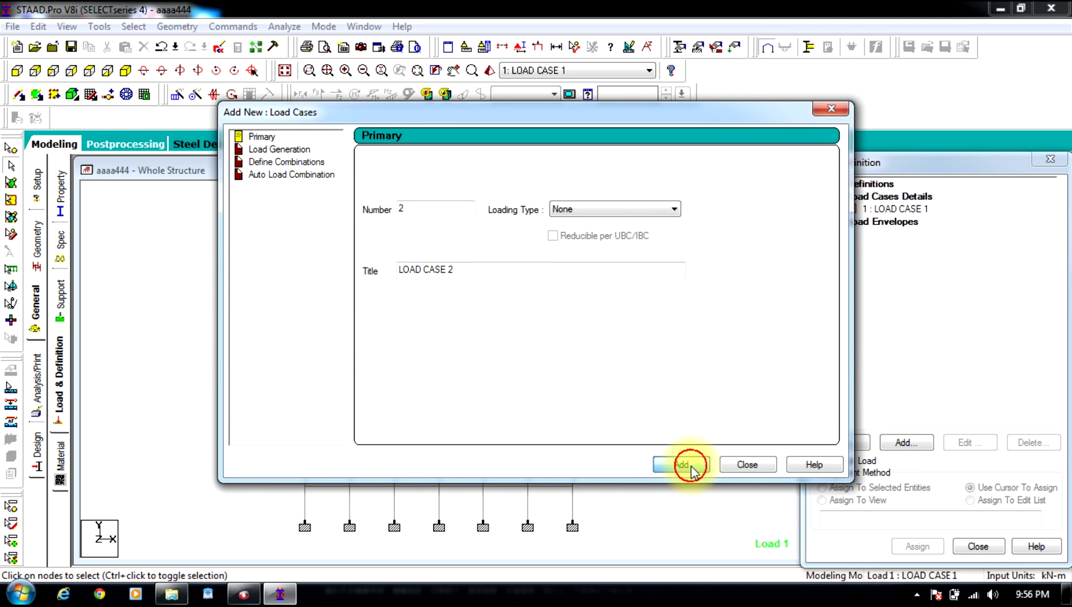
pyautogui.click(753, 464)
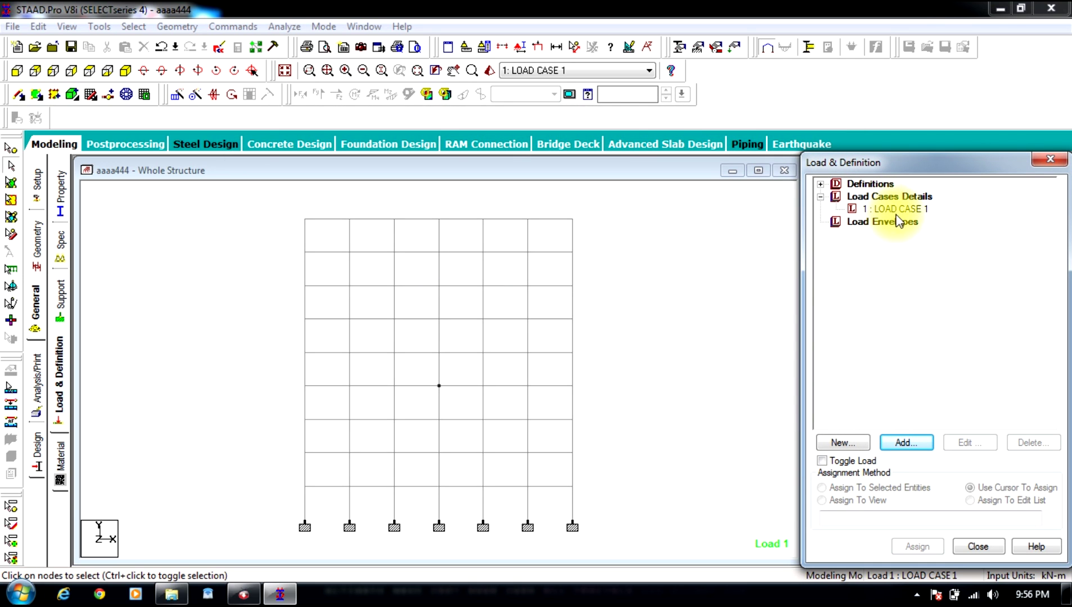
pyautogui.click(906, 443)
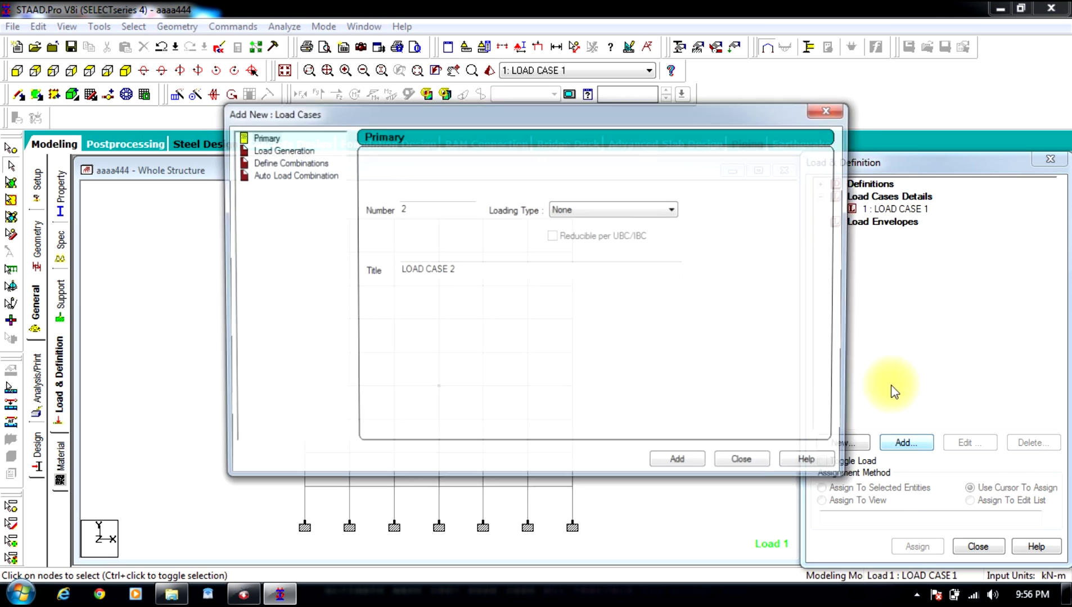
pyautogui.click(826, 112)
pyautogui.click(897, 209)
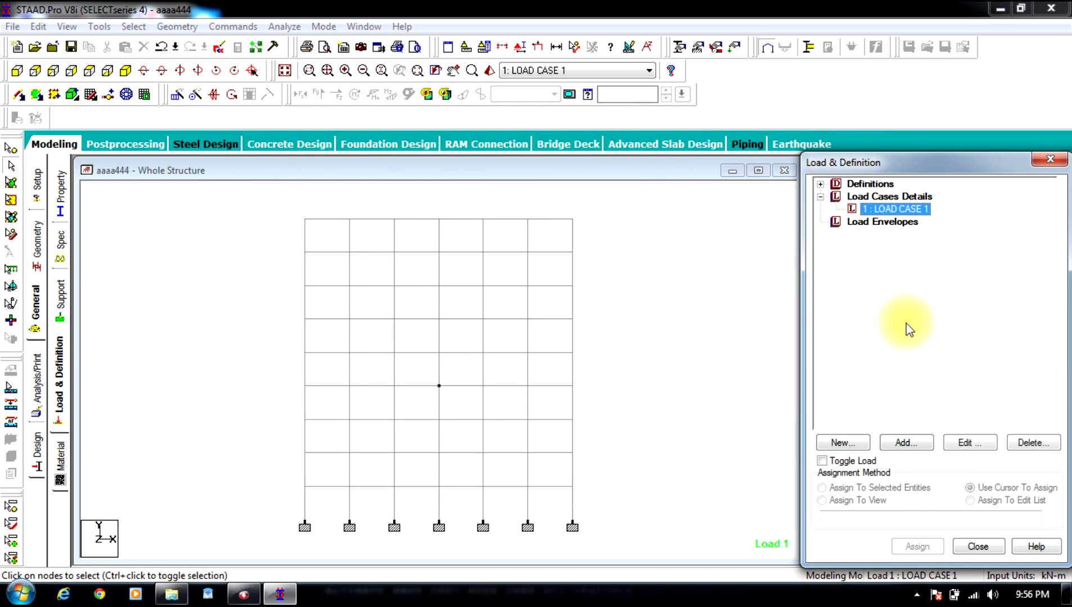
# Step: Add selfweight loads with factor 1 in the X, Y and Z directions
pyautogui.click(905, 443)
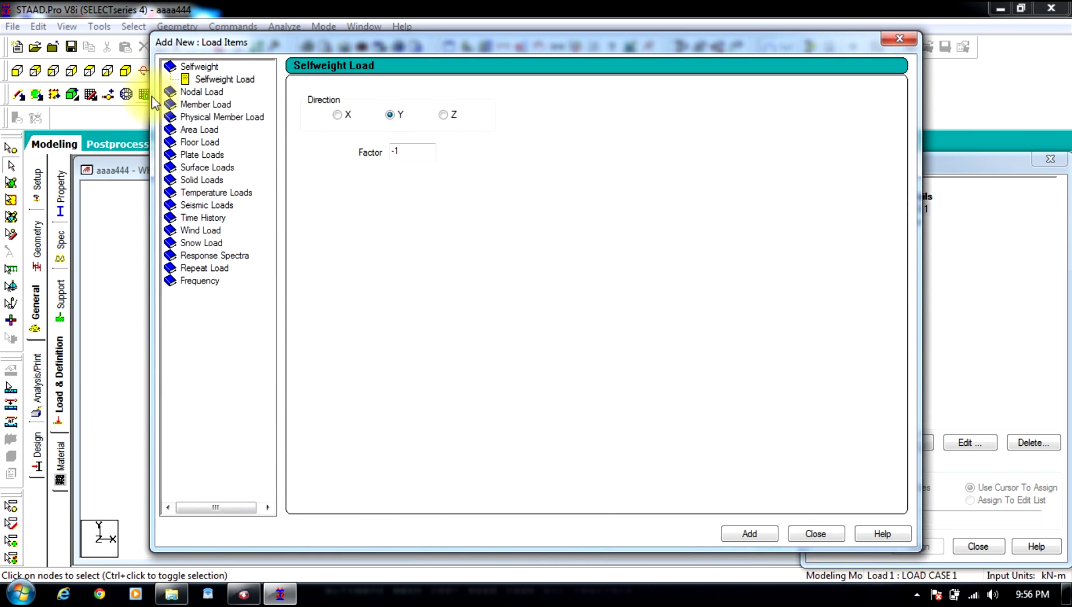
pyautogui.click(203, 79)
pyautogui.doubleClick(393, 153)
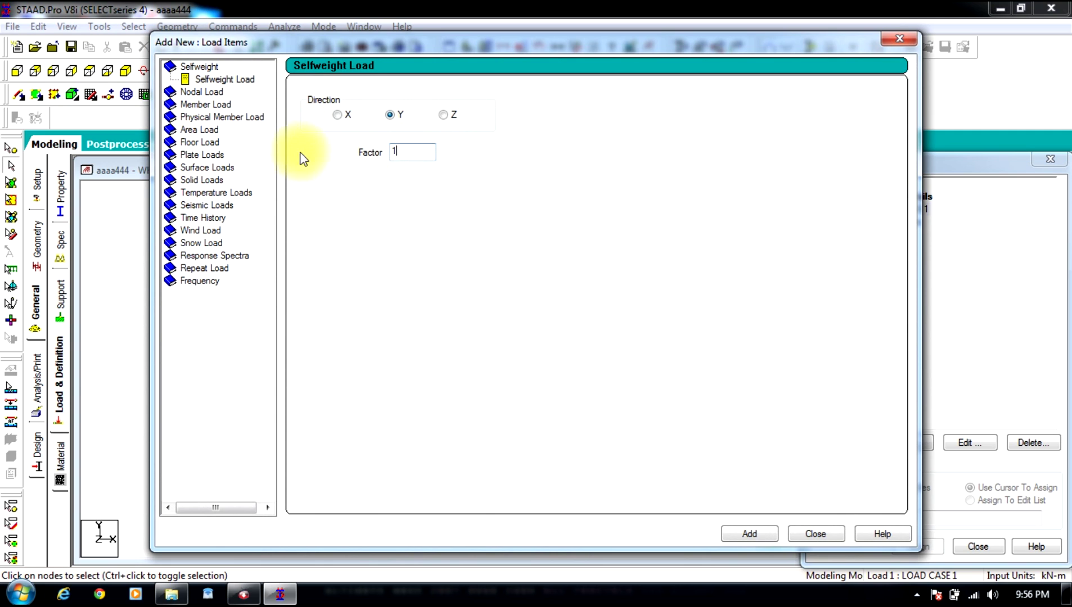
pyautogui.click(337, 114)
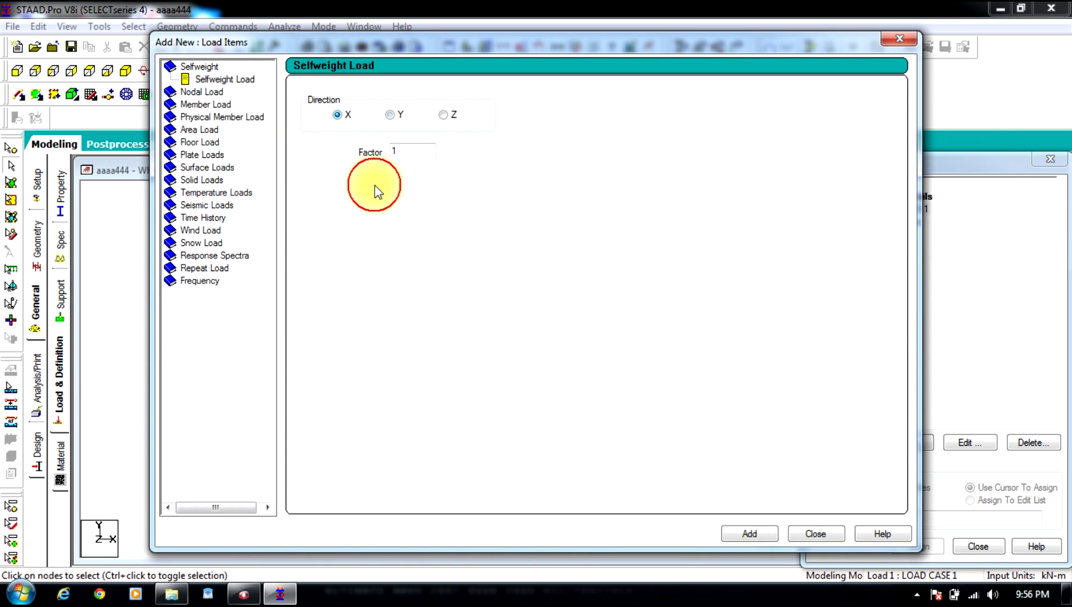
pyautogui.click(742, 539)
pyautogui.click(389, 115)
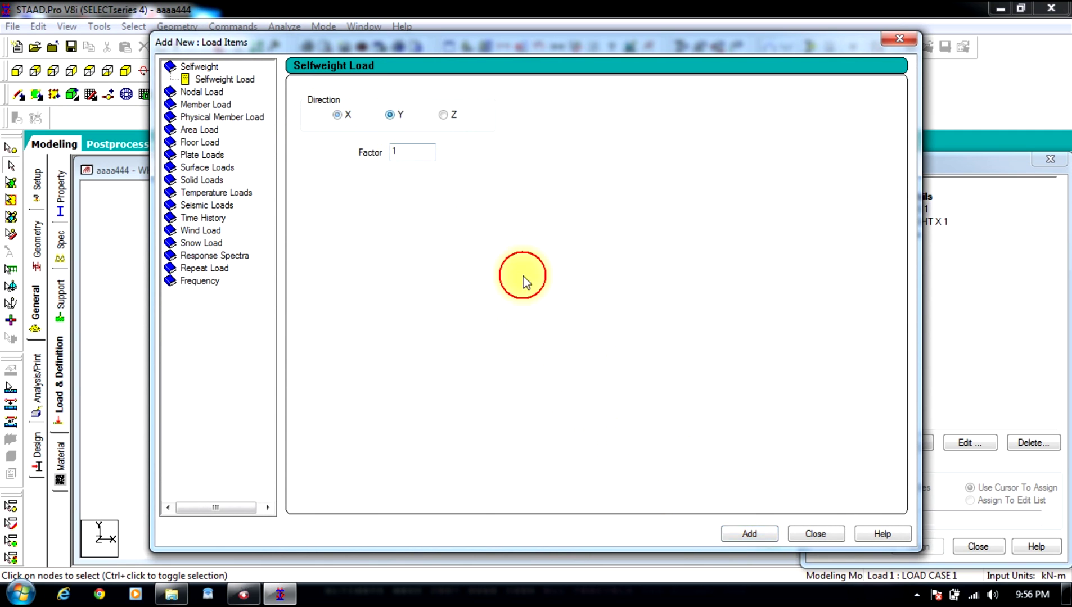
pyautogui.click(751, 537)
pyautogui.click(443, 115)
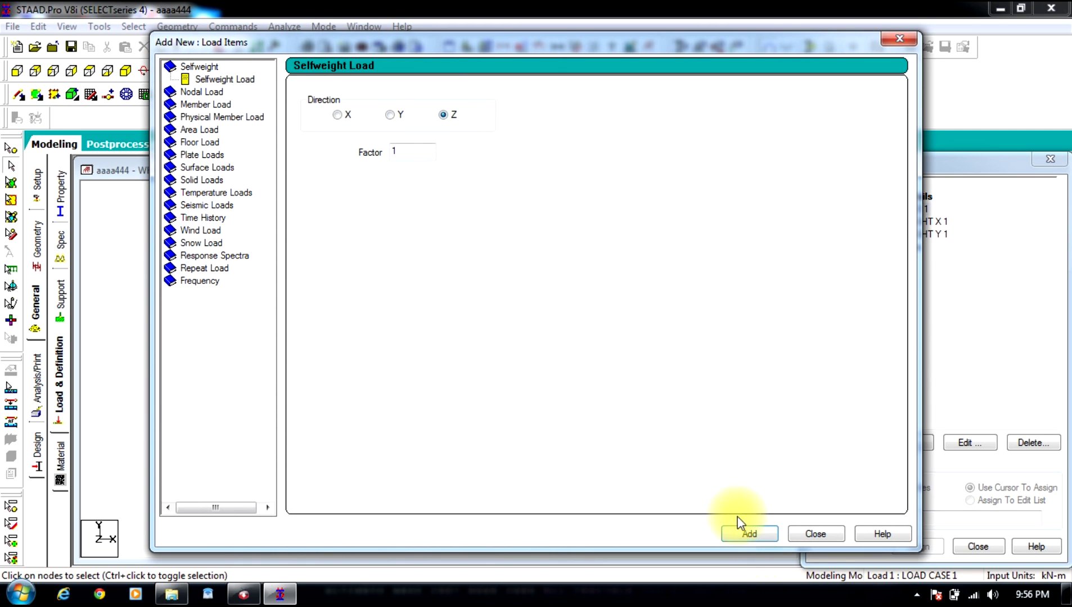
pyautogui.click(748, 534)
# Step: Add 3 kN/m2 floor loads over Y range 0–21 m in global X, Y and Z
pyautogui.click(198, 142)
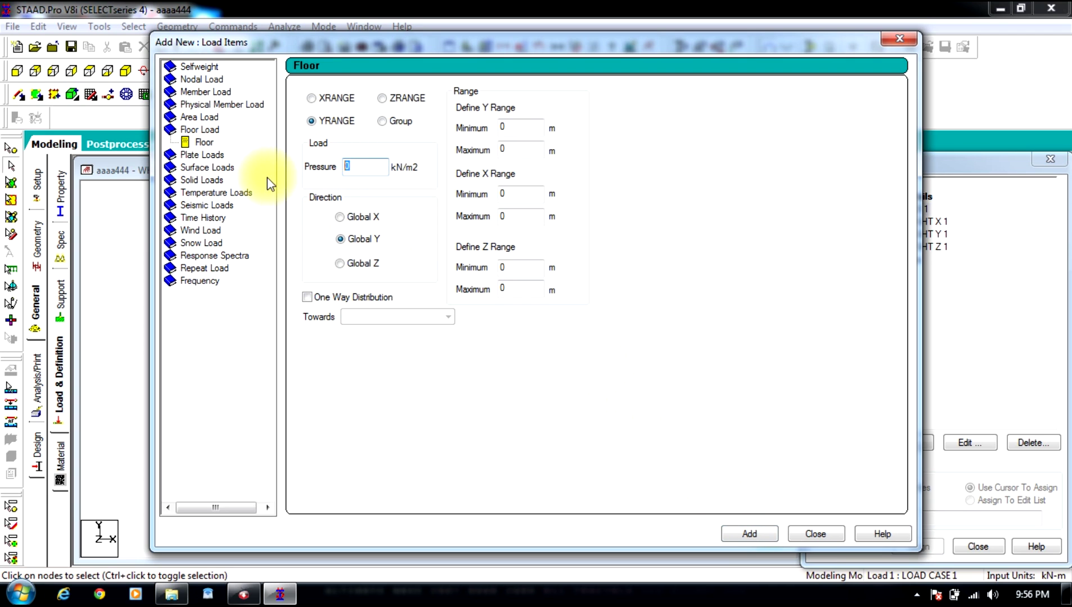
pyautogui.write('3')
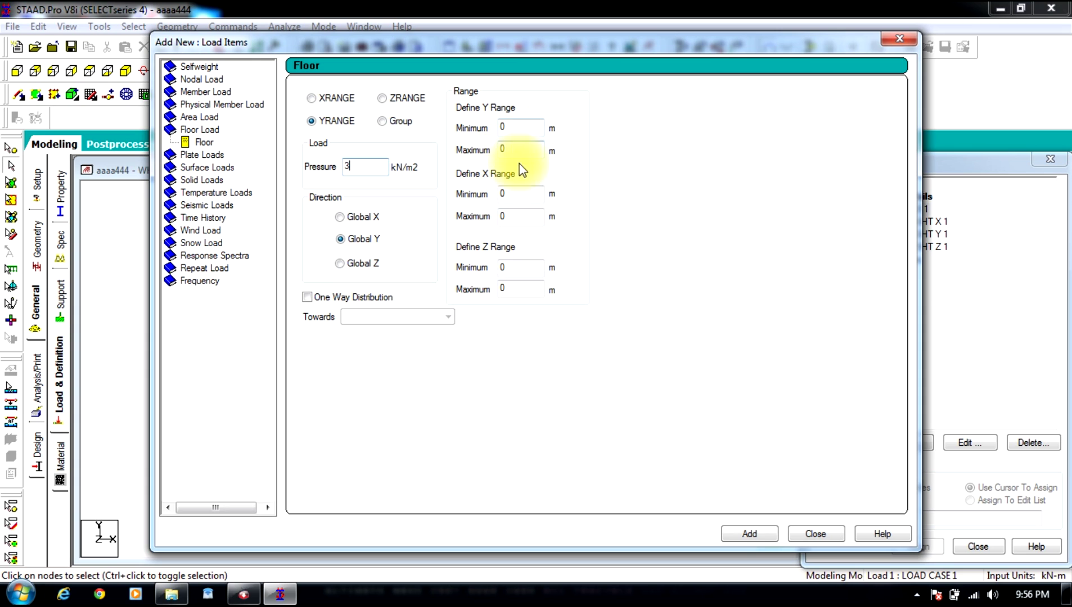
pyautogui.doubleClick(510, 149)
pyautogui.write('21')
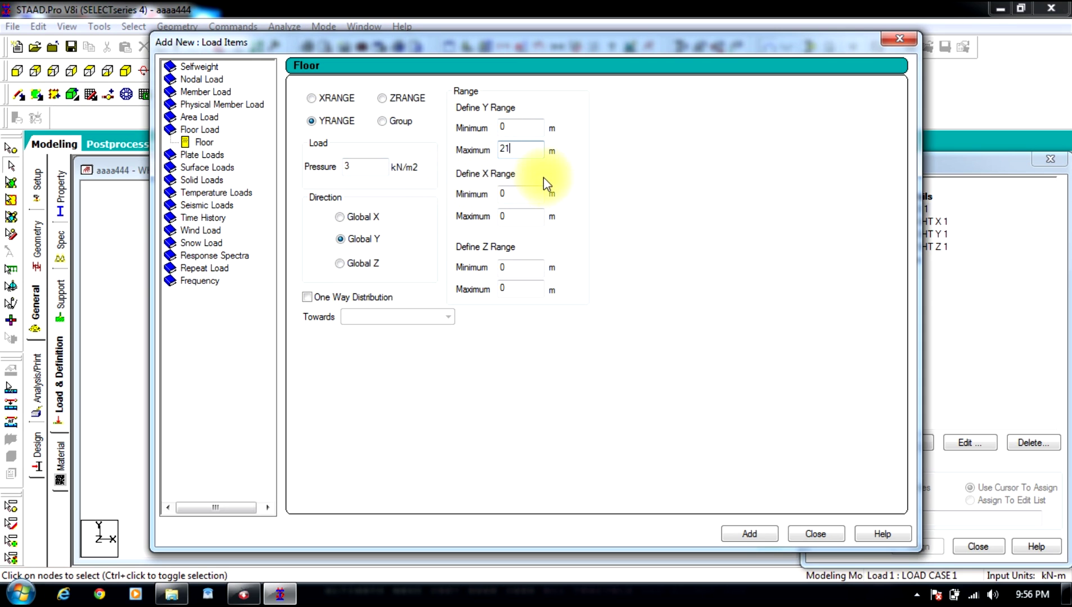
pyautogui.click(741, 534)
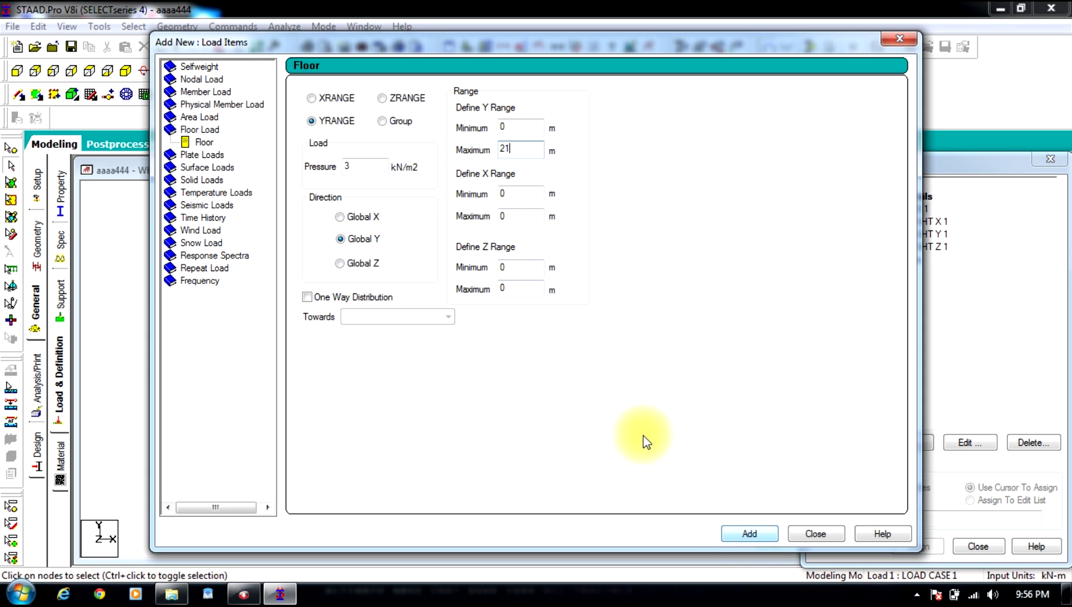
pyautogui.click(342, 218)
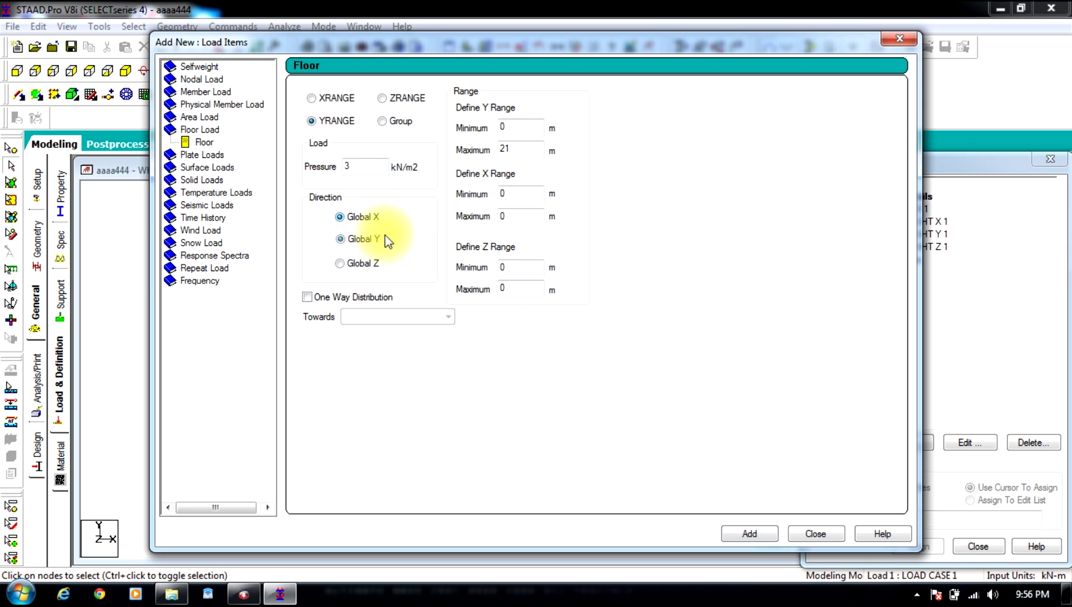
pyautogui.click(737, 537)
pyautogui.click(340, 239)
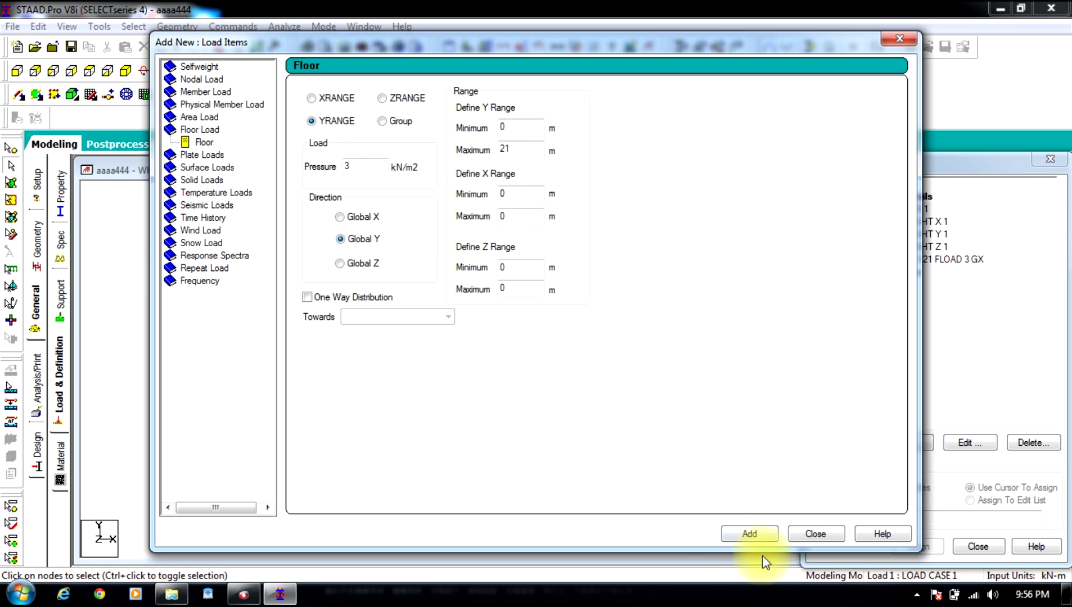
pyautogui.click(741, 533)
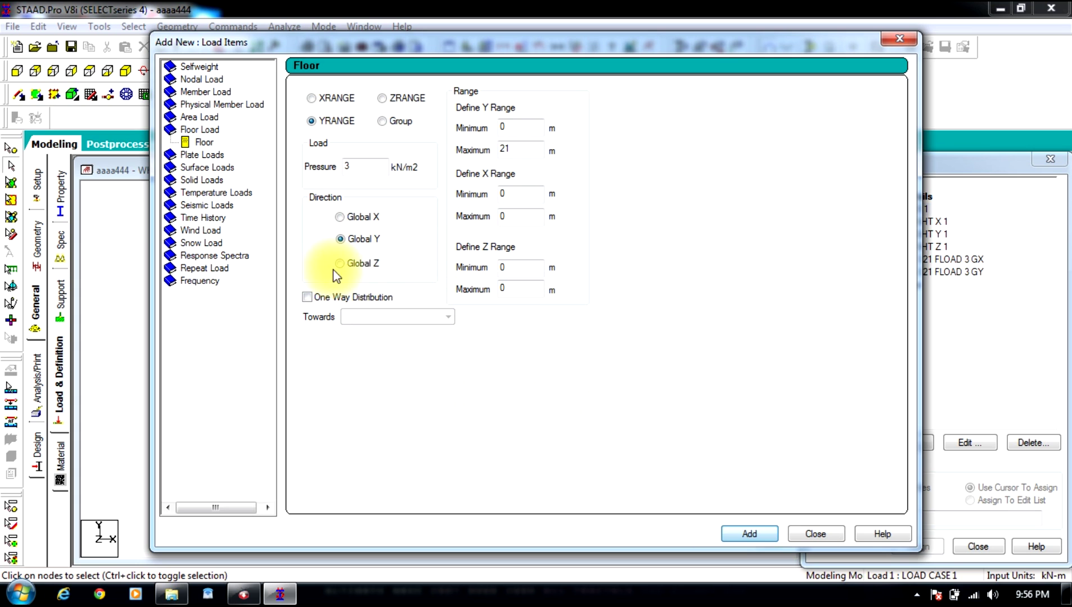
pyautogui.click(353, 264)
pyautogui.click(746, 532)
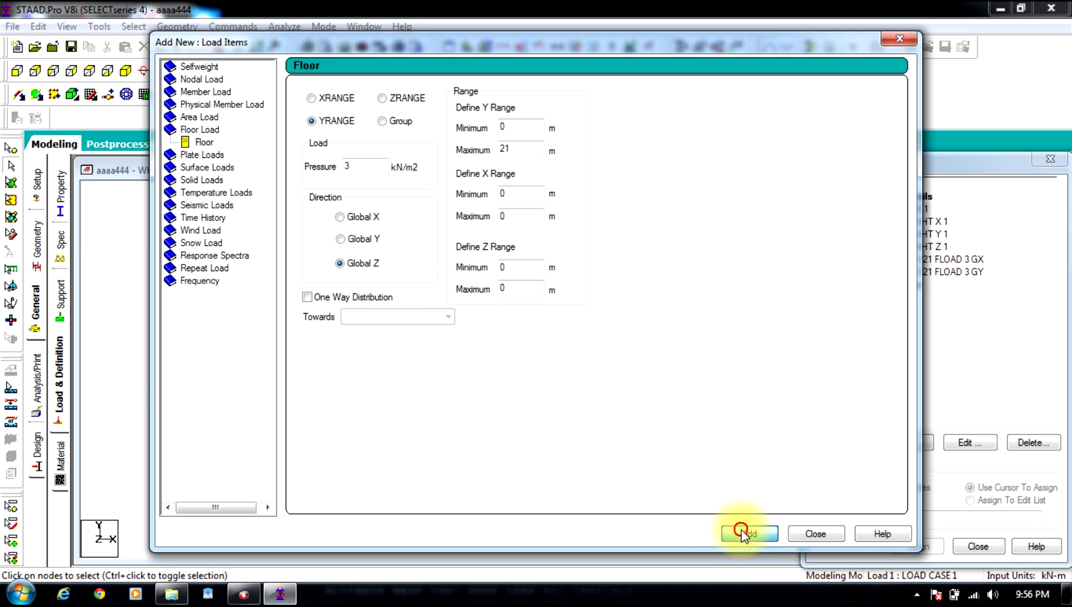
# Step: Close the Load Items window, leaving six load items under LOAD CASE 1
pyautogui.click(816, 532)
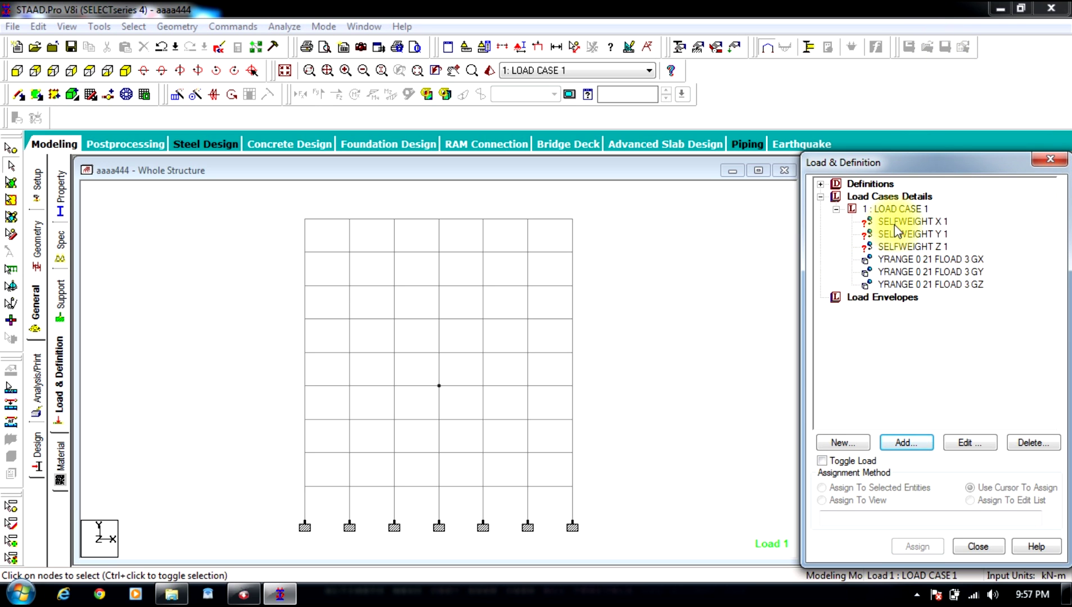
# Step: Assign the X, Y and Z SELFWEIGHT items to the whole view, confirming each with Yes
pyautogui.click(892, 222)
pyautogui.click(832, 502)
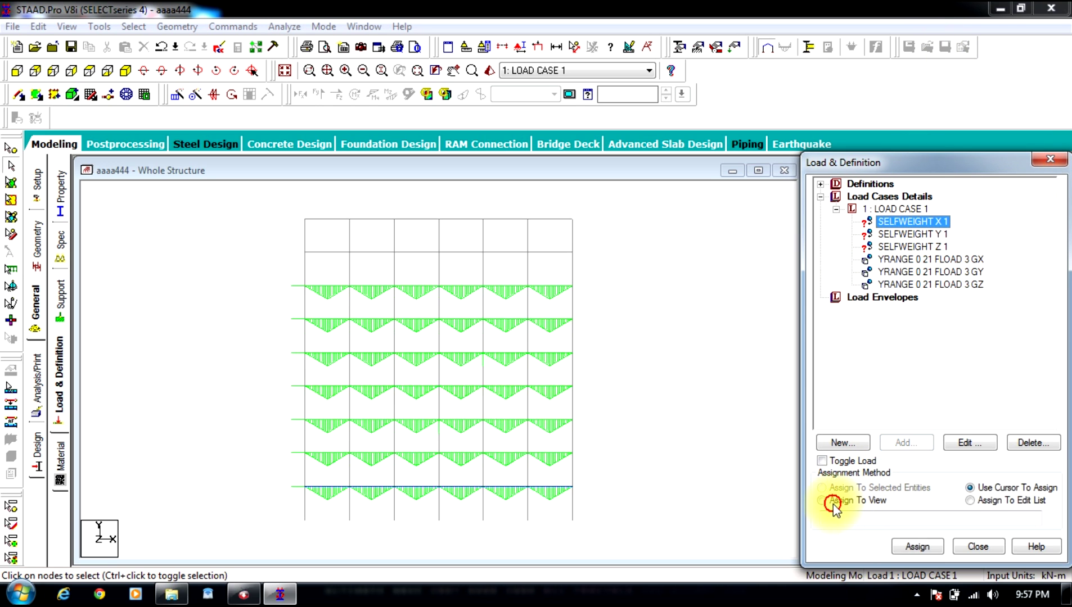
pyautogui.click(917, 546)
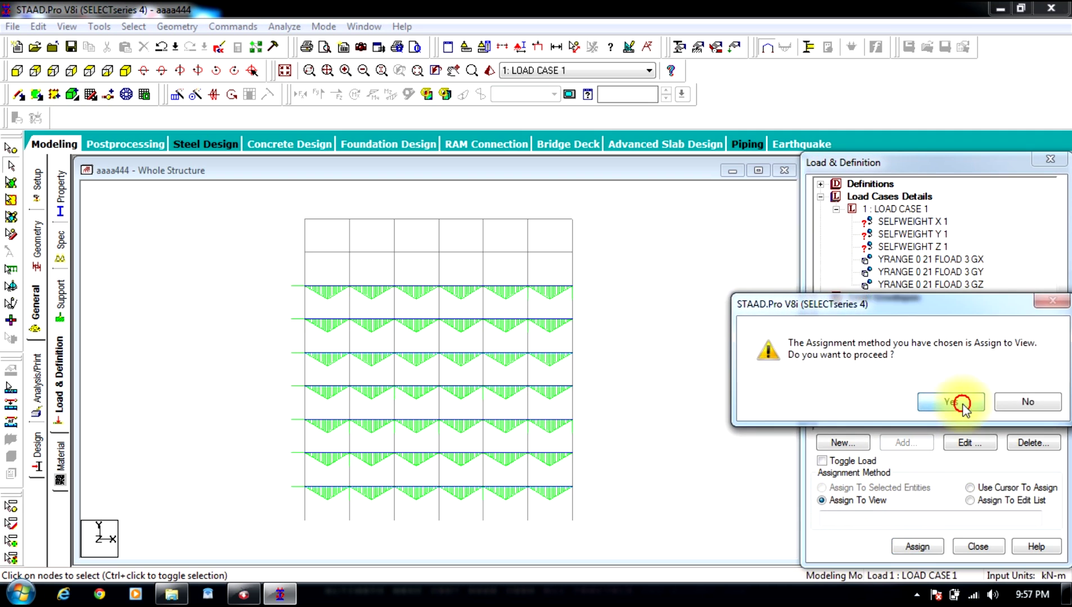
pyautogui.click(950, 402)
pyautogui.click(873, 318)
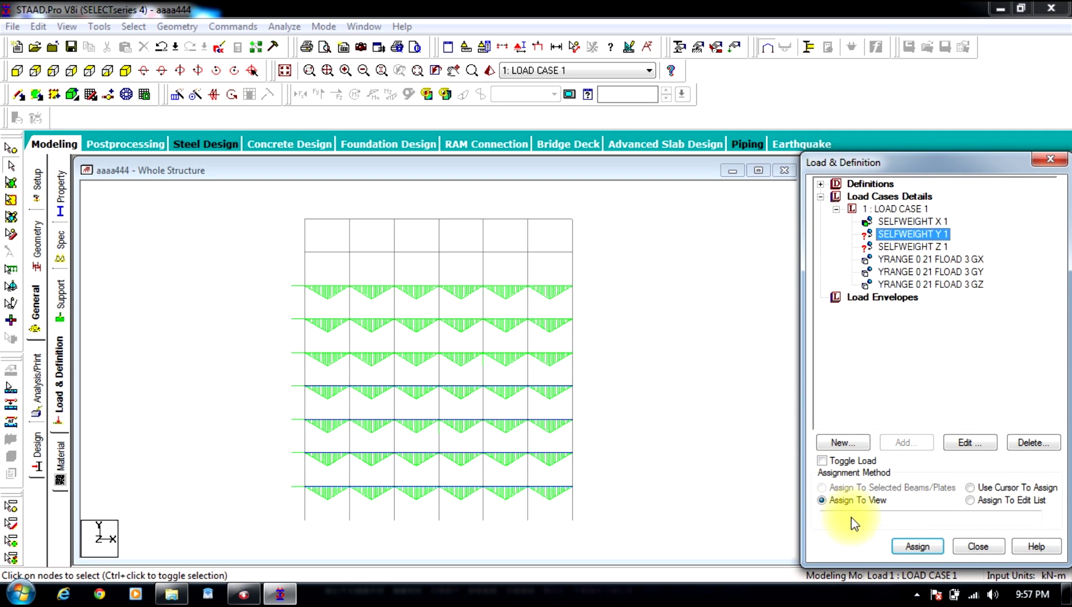
pyautogui.click(917, 547)
pyautogui.click(950, 402)
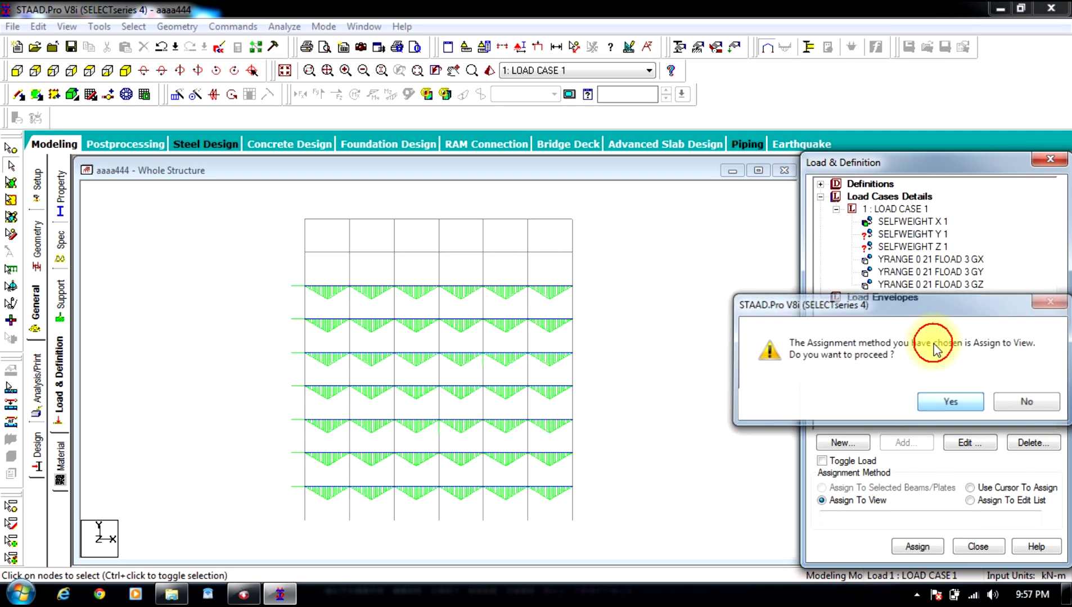
pyautogui.click(884, 247)
pyautogui.click(915, 548)
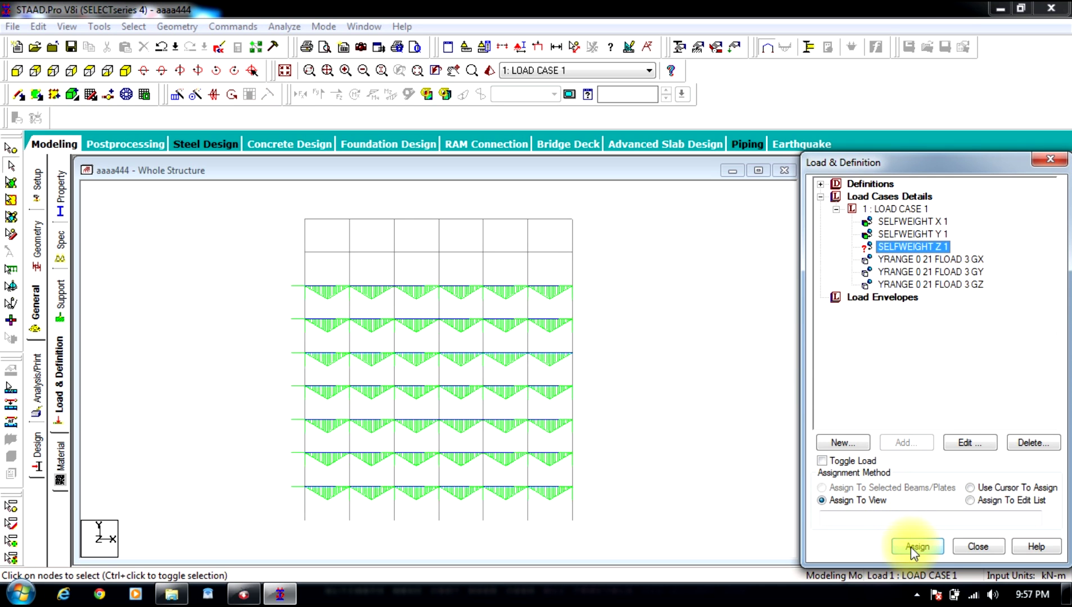
pyautogui.click(951, 402)
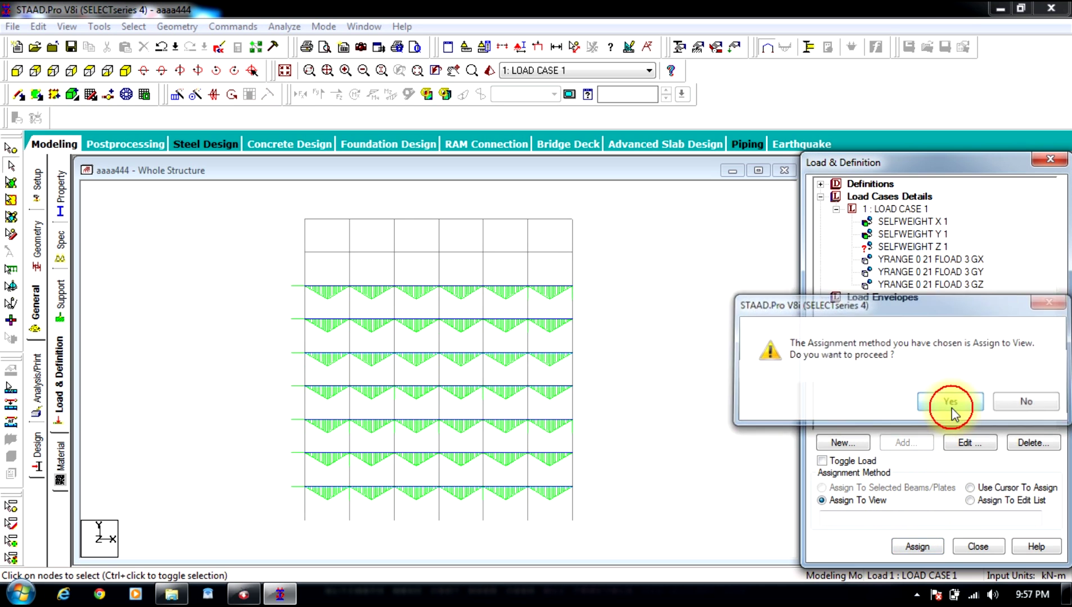
pyautogui.click(891, 221)
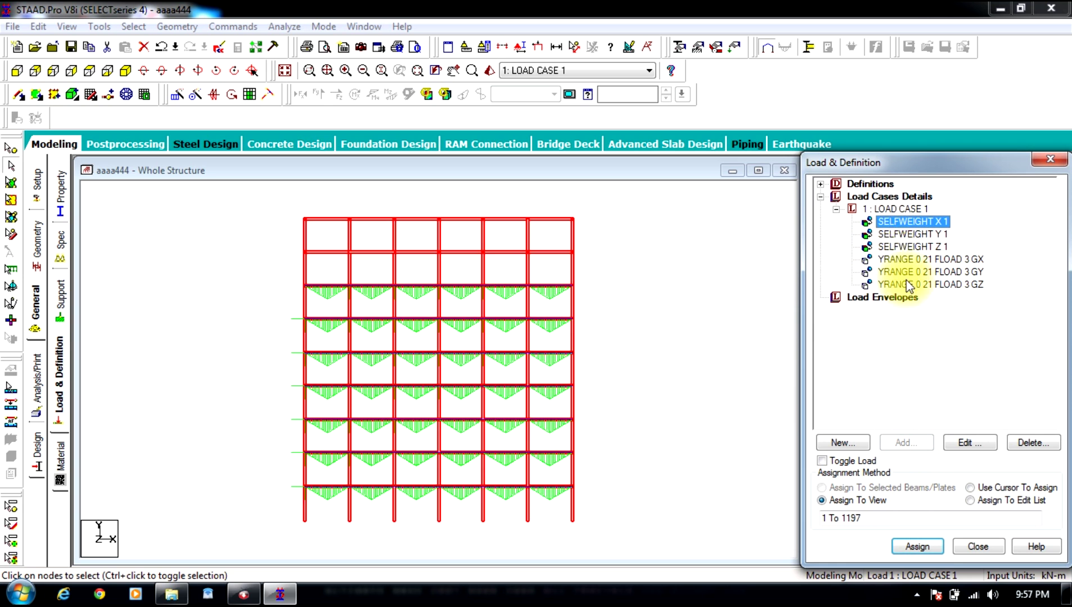
pyautogui.click(894, 208)
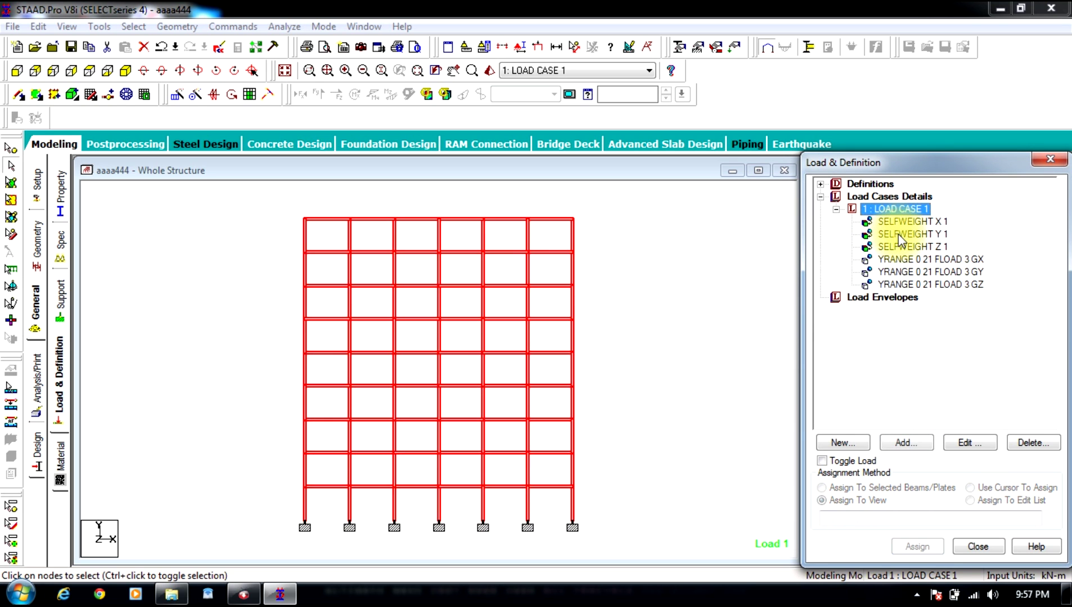
# Step: Add a Frequency > Modal Calculation request to LOAD CASE 1 and check the new entry
pyautogui.click(906, 442)
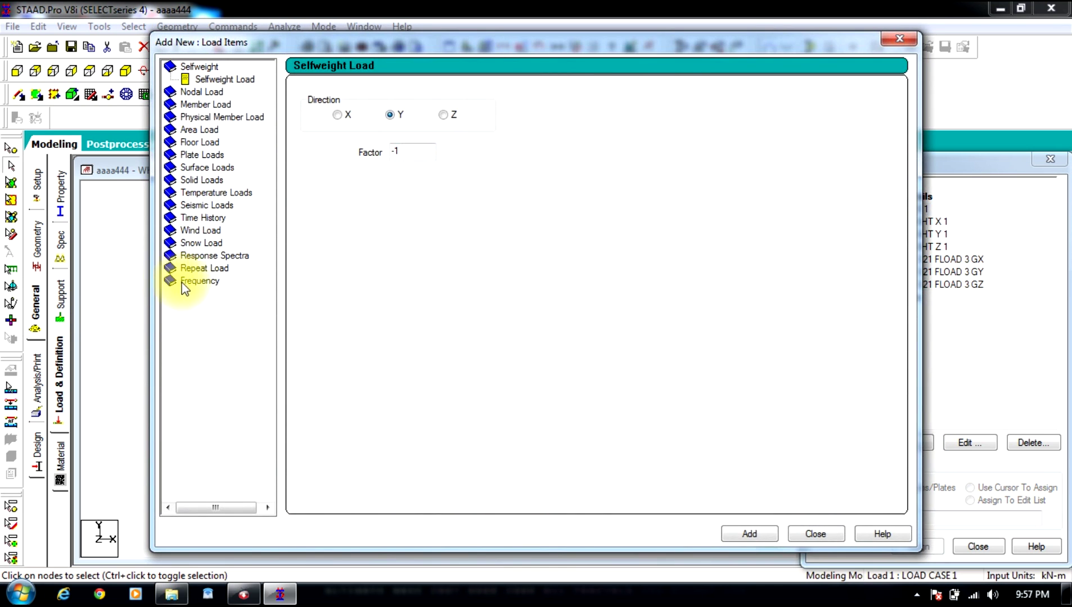
pyautogui.click(194, 282)
pyautogui.click(214, 295)
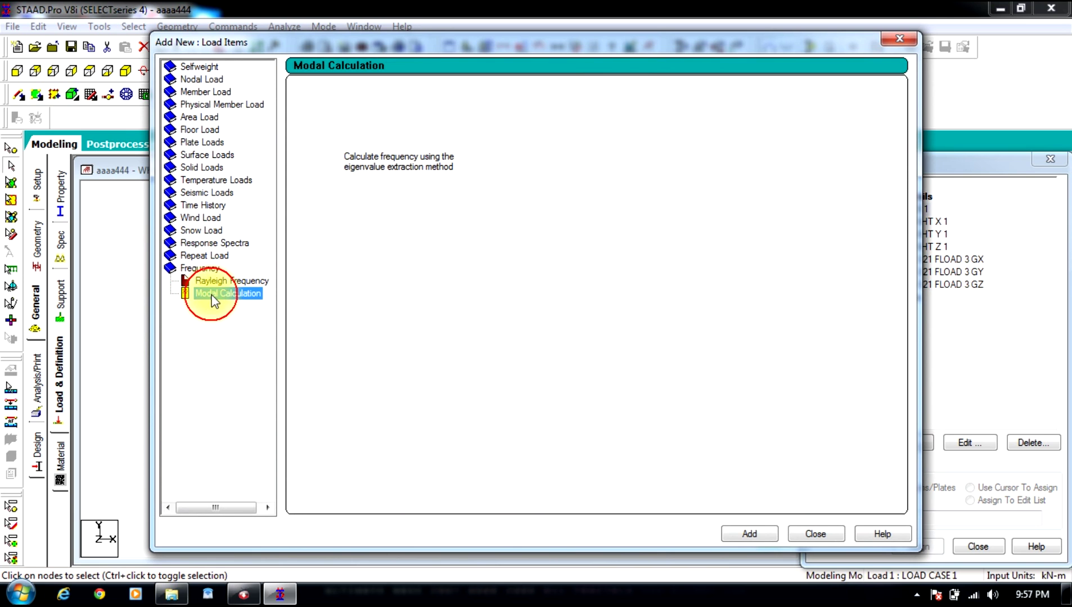
pyautogui.click(760, 535)
pyautogui.click(813, 535)
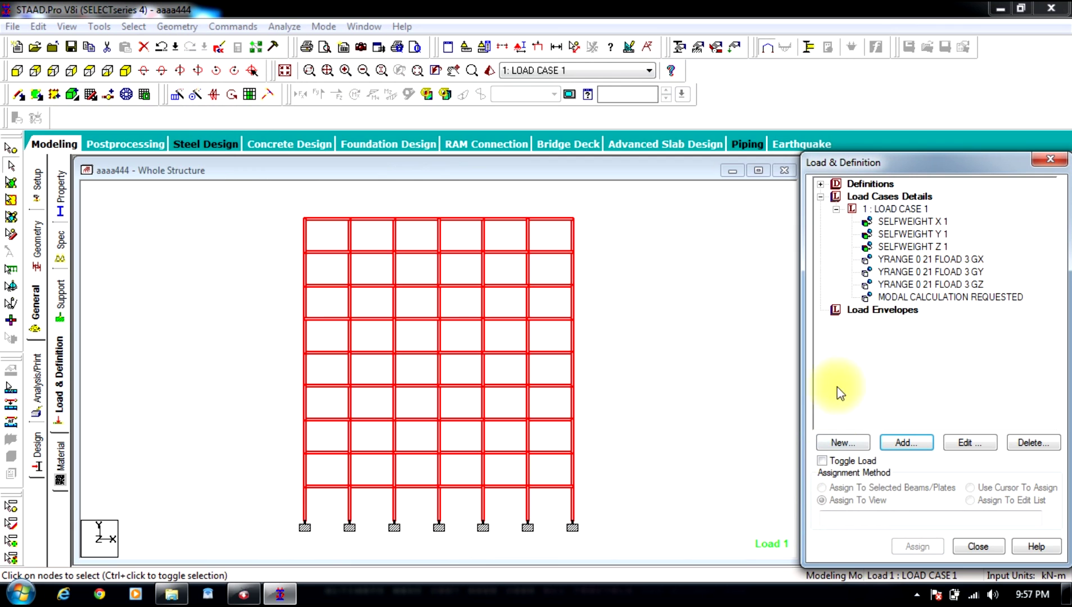
pyautogui.click(900, 301)
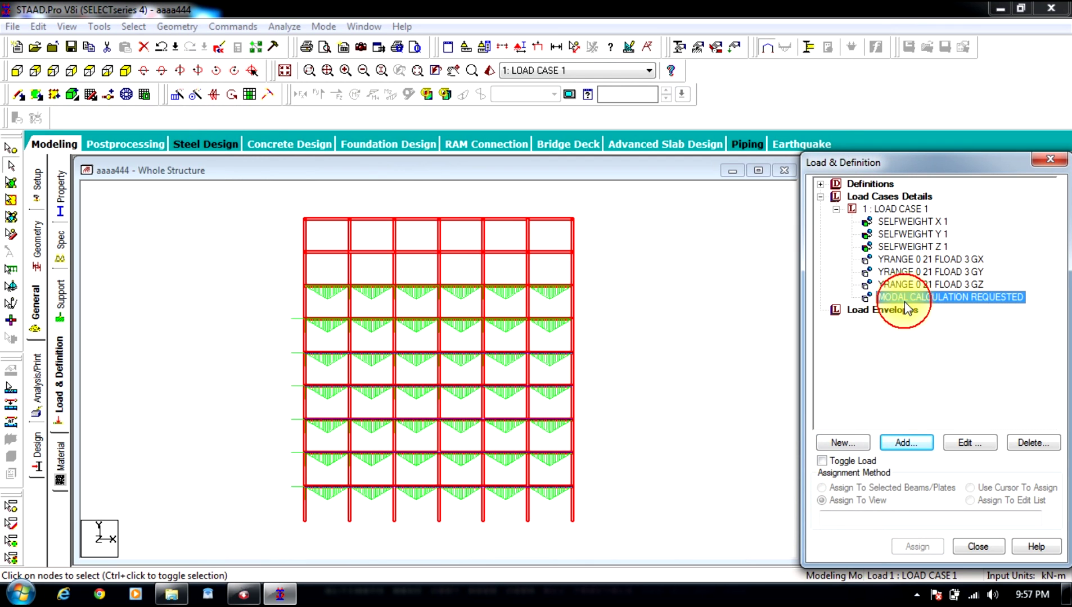
pyautogui.click(725, 312)
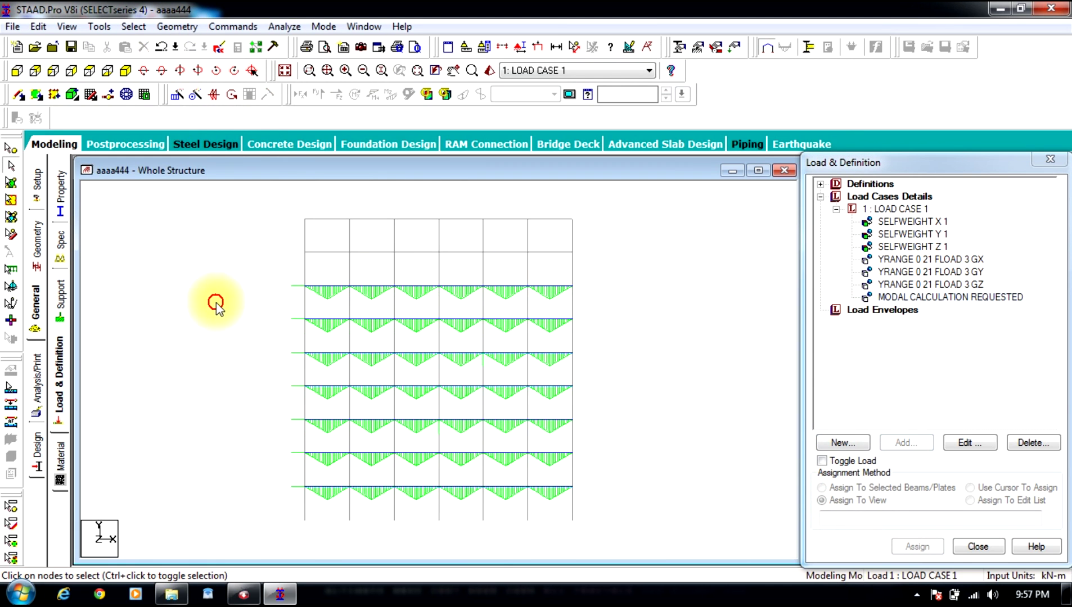
# Step: Add a PERFORM ANALYSIS command to the model input
pyautogui.click(34, 378)
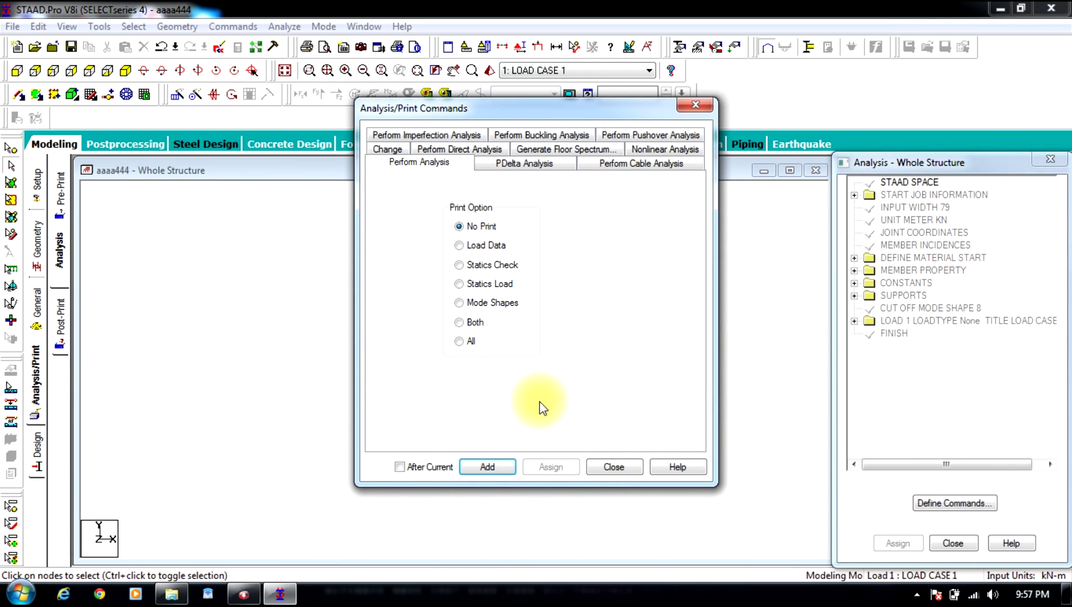
pyautogui.click(499, 470)
pyautogui.click(608, 467)
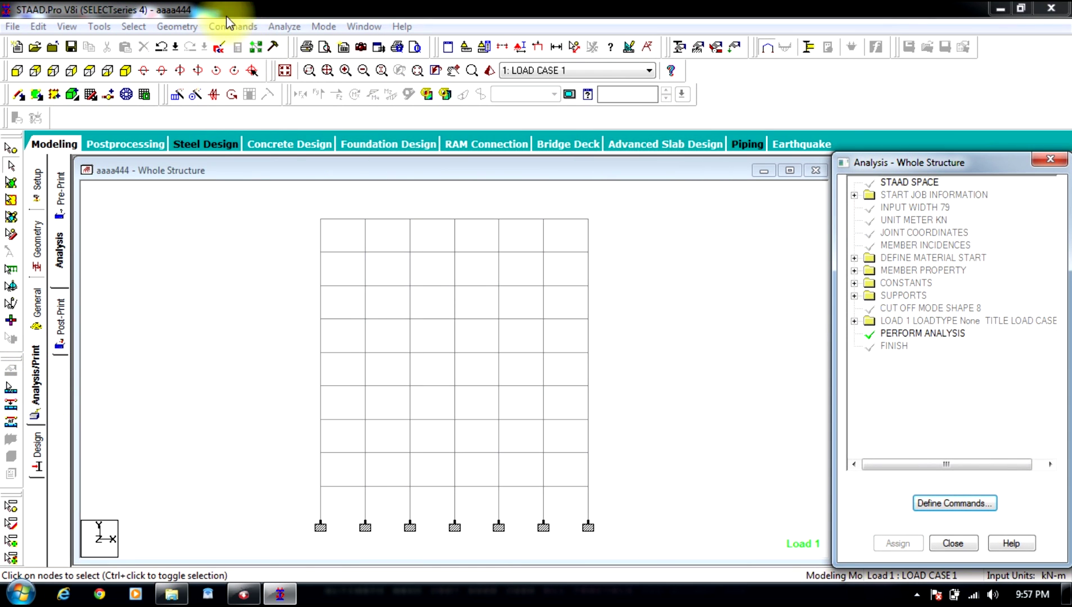
# Step: Run the analysis from the Analyze menu, saving the modified model first
pyautogui.click(289, 27)
pyautogui.click(311, 41)
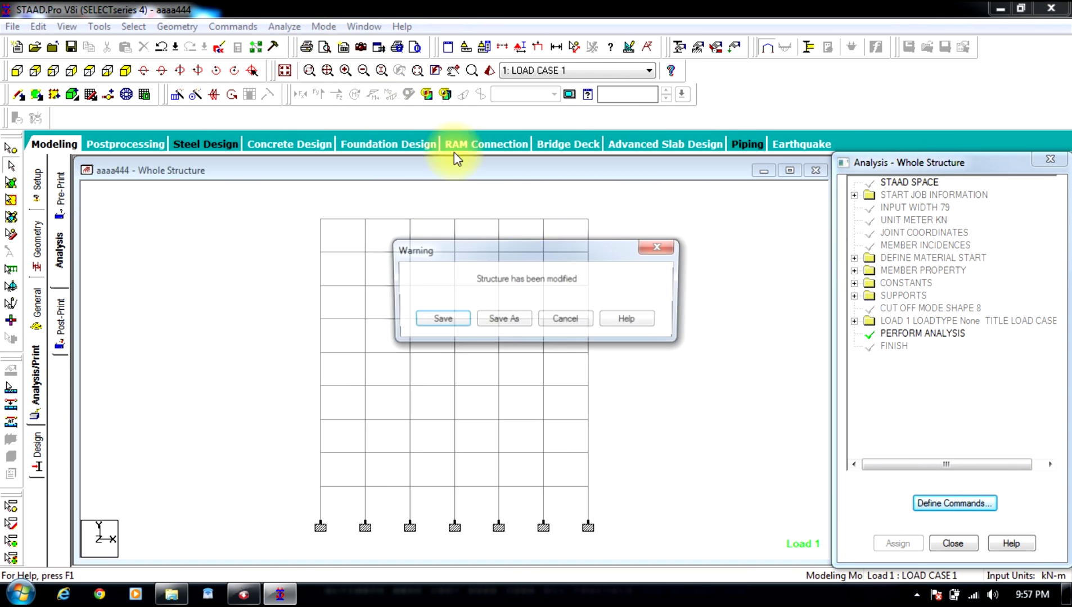
pyautogui.click(438, 321)
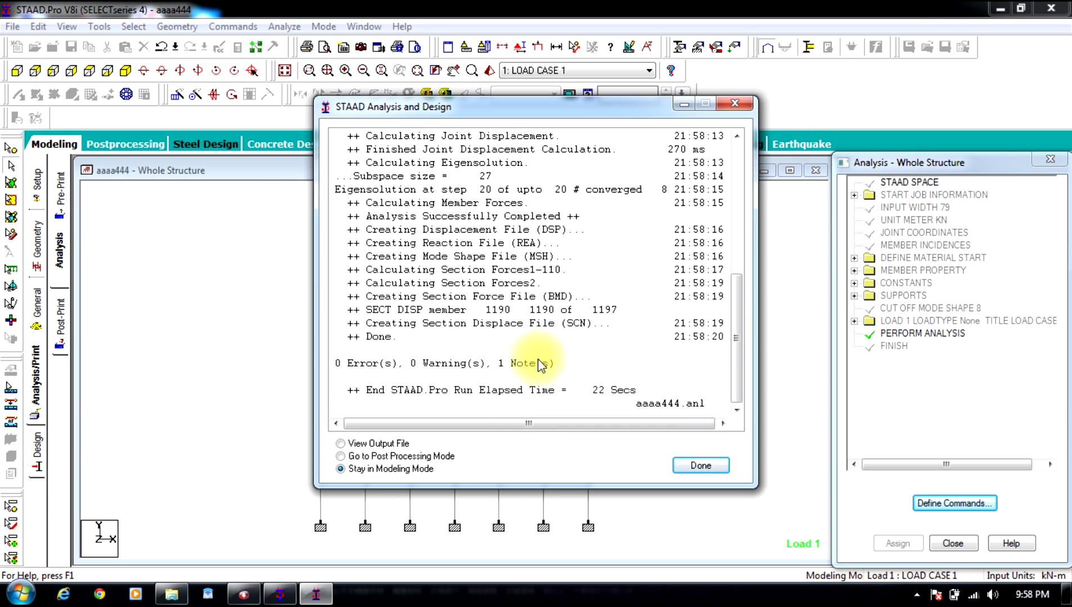
# Step: Open the output file after the run and jump to RESULTS > EIGENSOLUTION
pyautogui.click(379, 444)
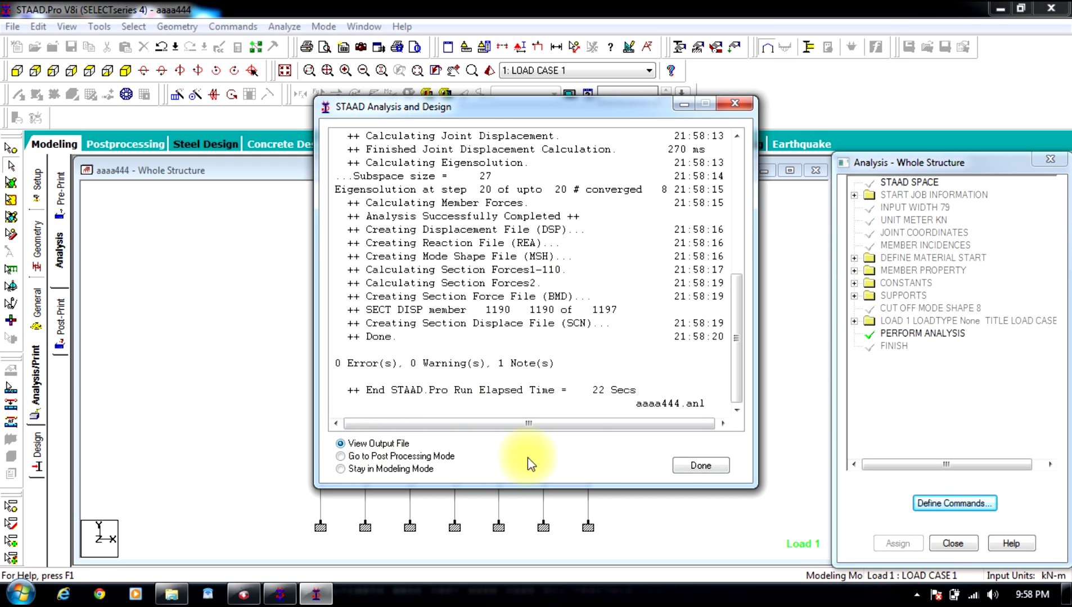
pyautogui.click(697, 466)
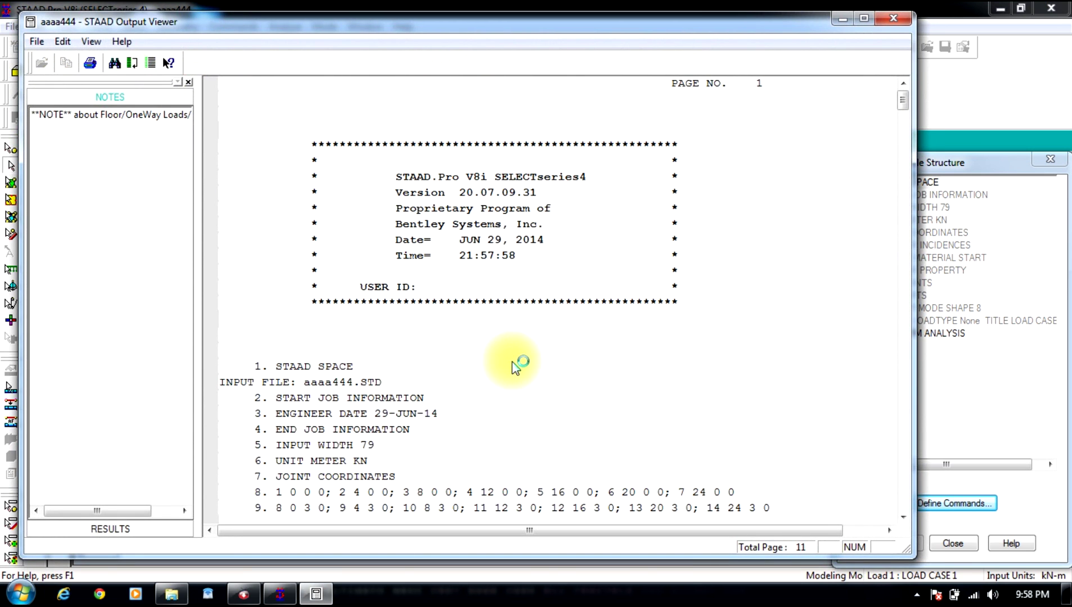
pyautogui.click(101, 528)
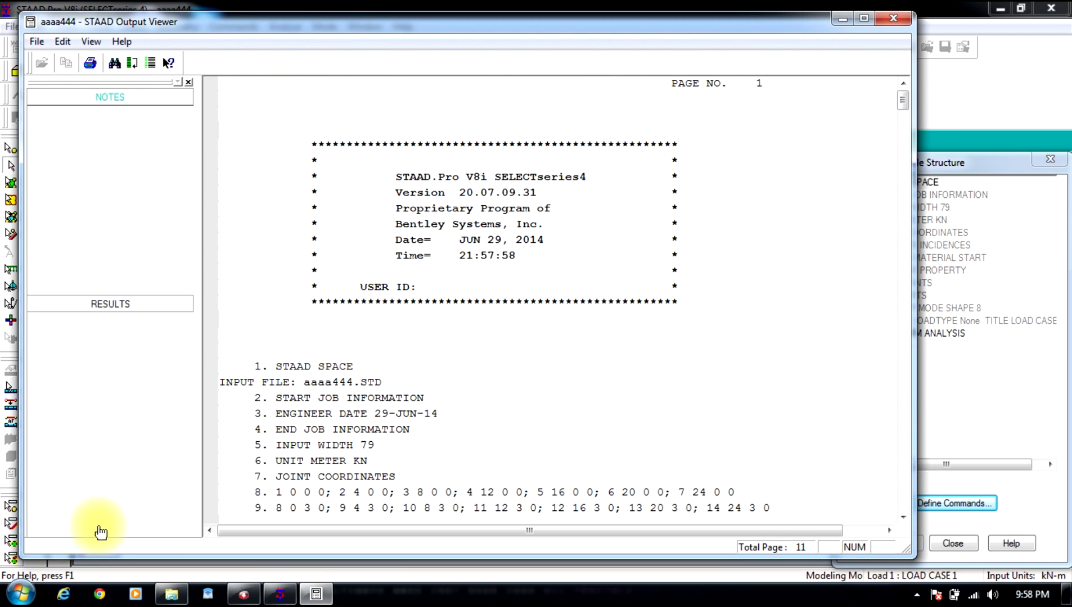
pyautogui.click(72, 134)
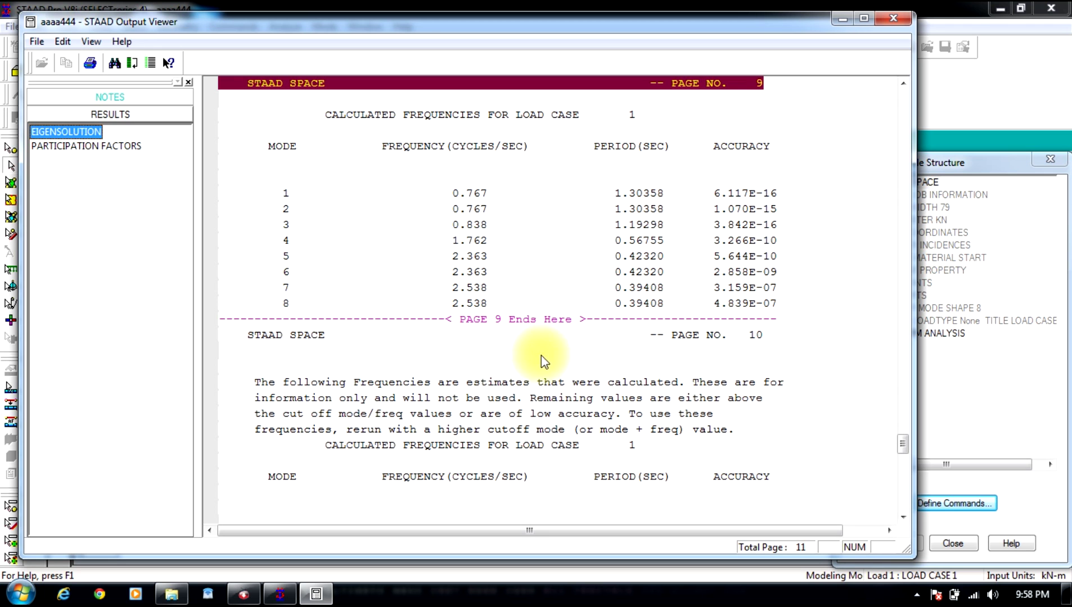
# Step: Read through the mode 1–8 frequencies (0.767–2.538 cycles/sec), modal weights and participation factors
pyautogui.click(748, 354)
pyautogui.scroll(-2, 724, 378)
pyautogui.scroll(-1, 724, 378)
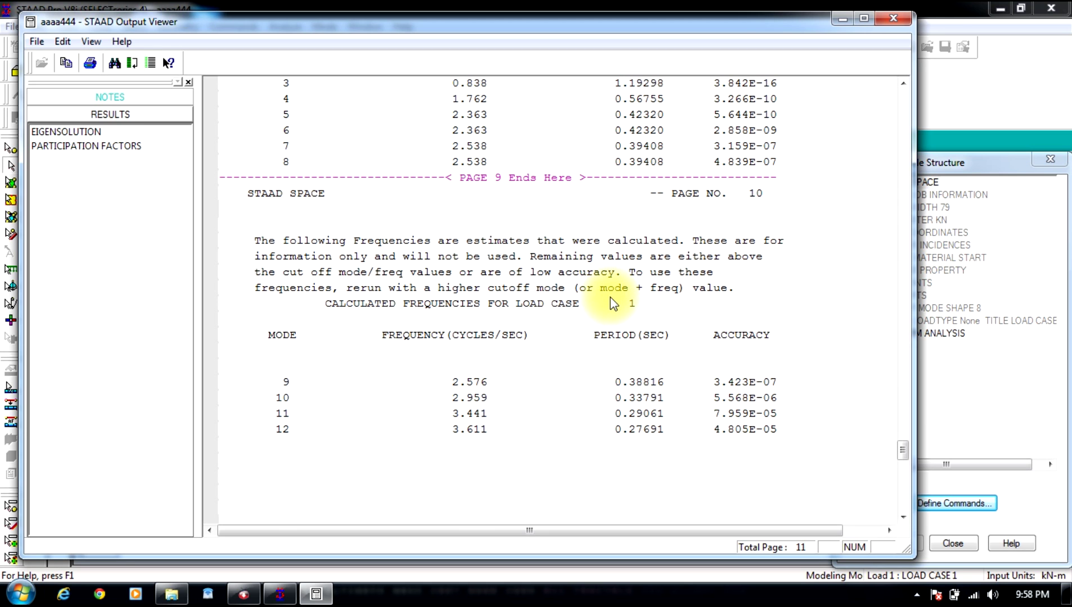
pyautogui.scroll(4, 613, 303)
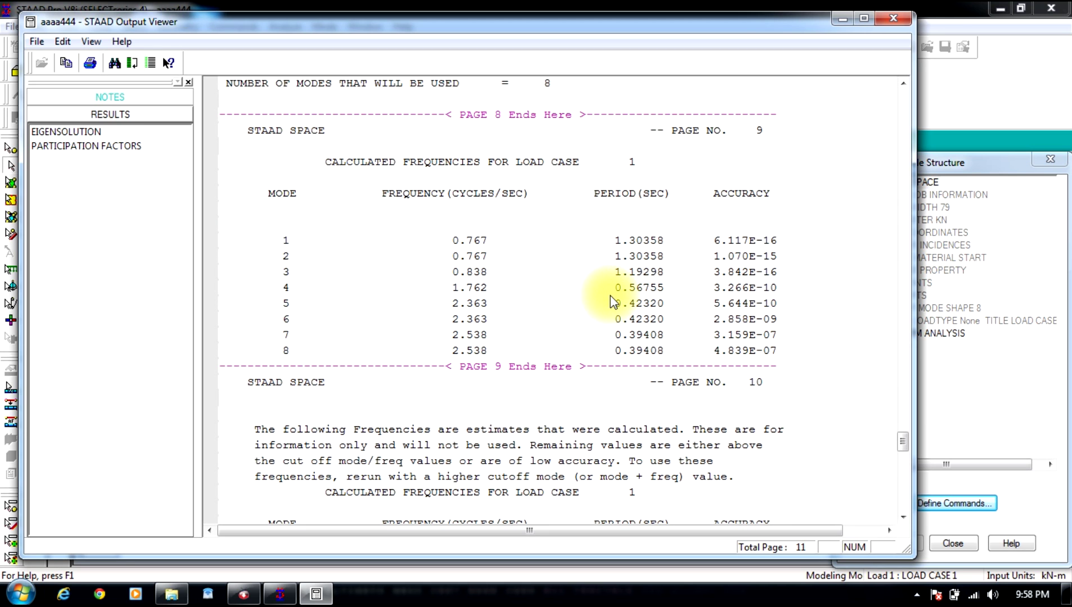
pyautogui.scroll(3, 615, 298)
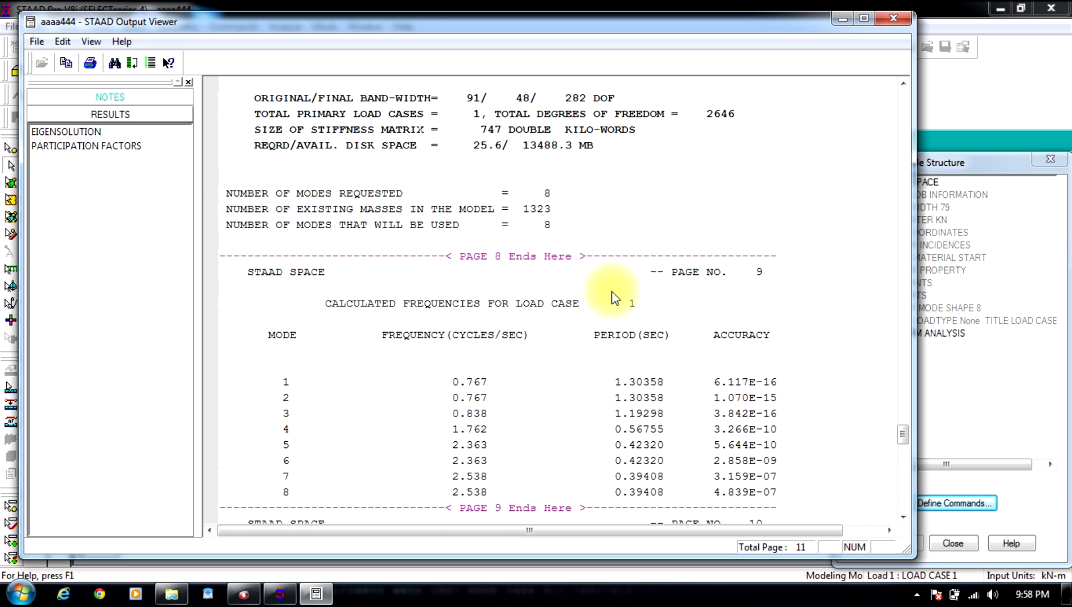
pyautogui.scroll(-14, 611, 295)
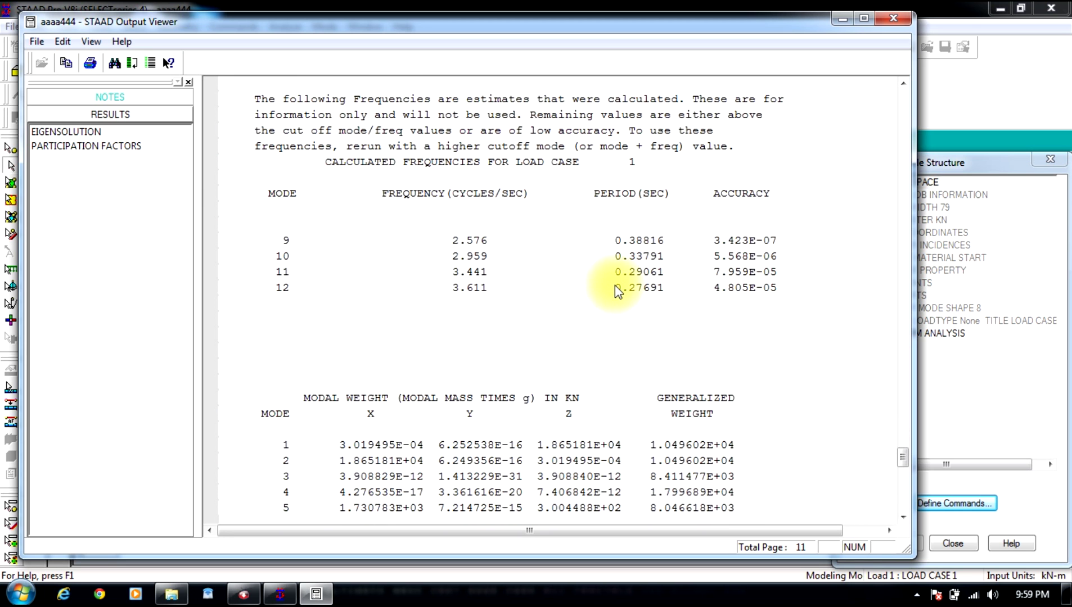
pyautogui.scroll(-1, 614, 287)
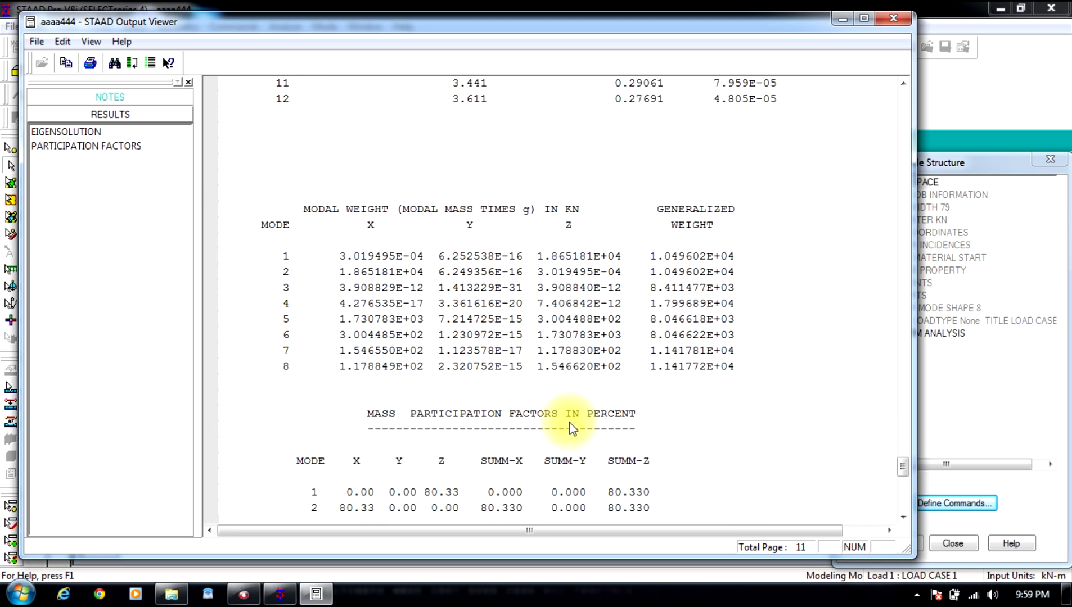
pyautogui.scroll(-3, 635, 354)
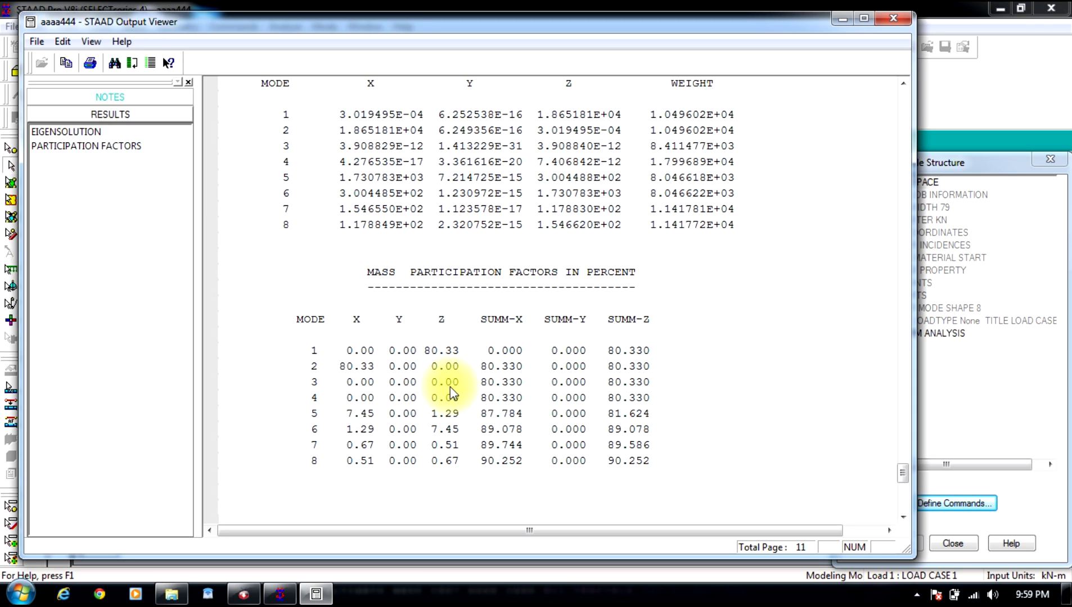
pyautogui.scroll(-8, 460, 392)
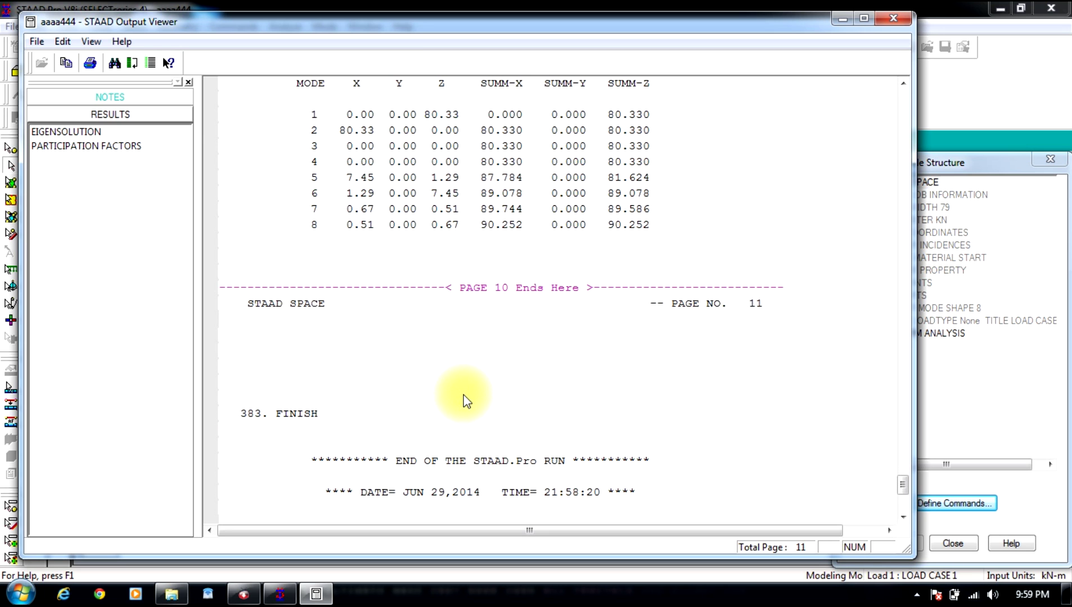
pyautogui.scroll(-3, 456, 388)
pyautogui.scroll(16, 472, 343)
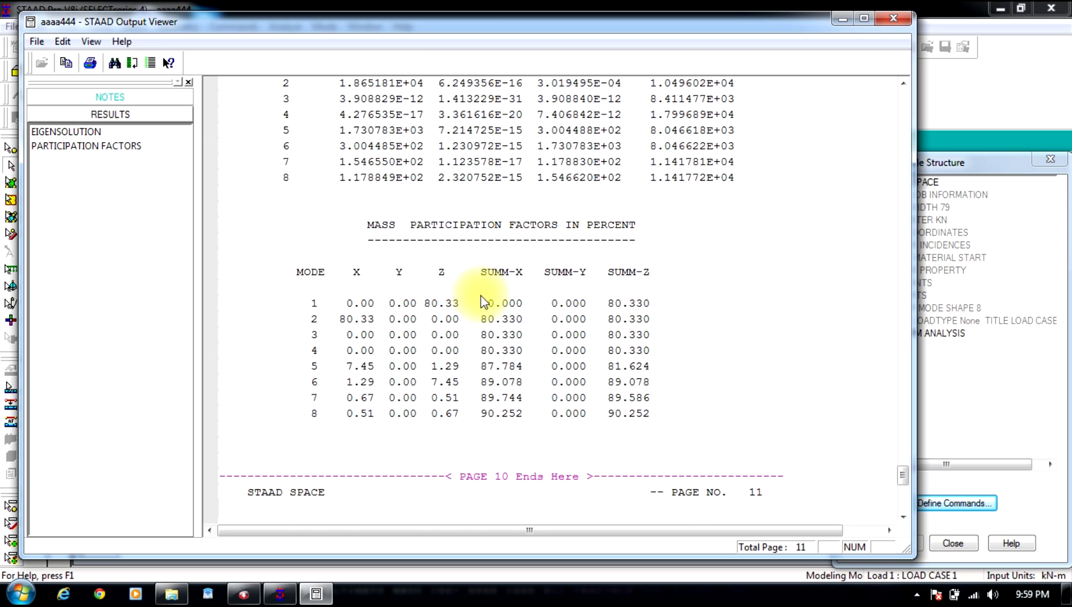
pyautogui.scroll(7, 480, 296)
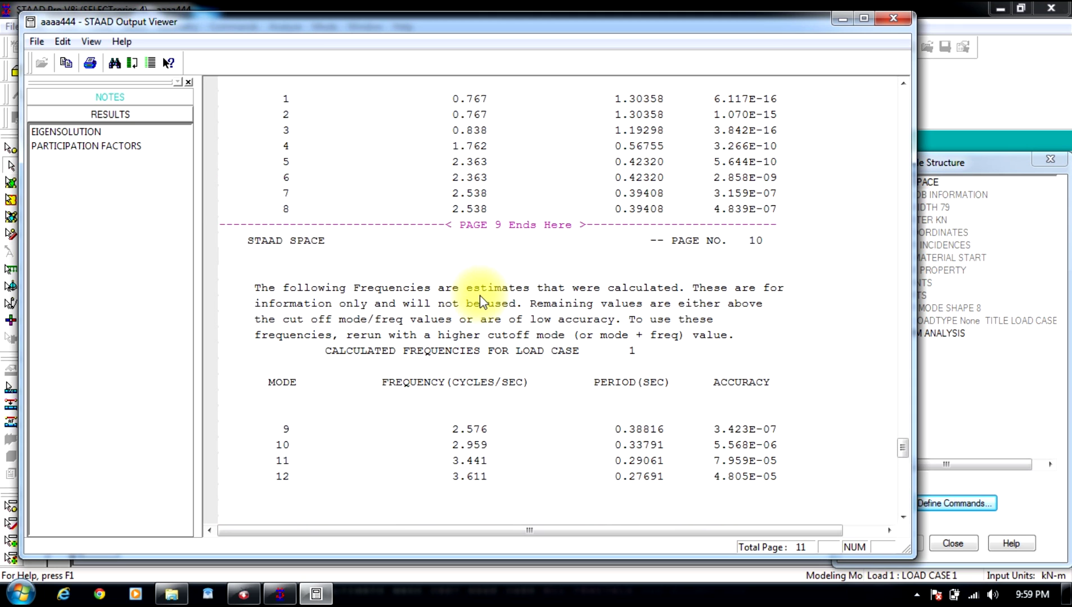
pyautogui.scroll(7, 480, 303)
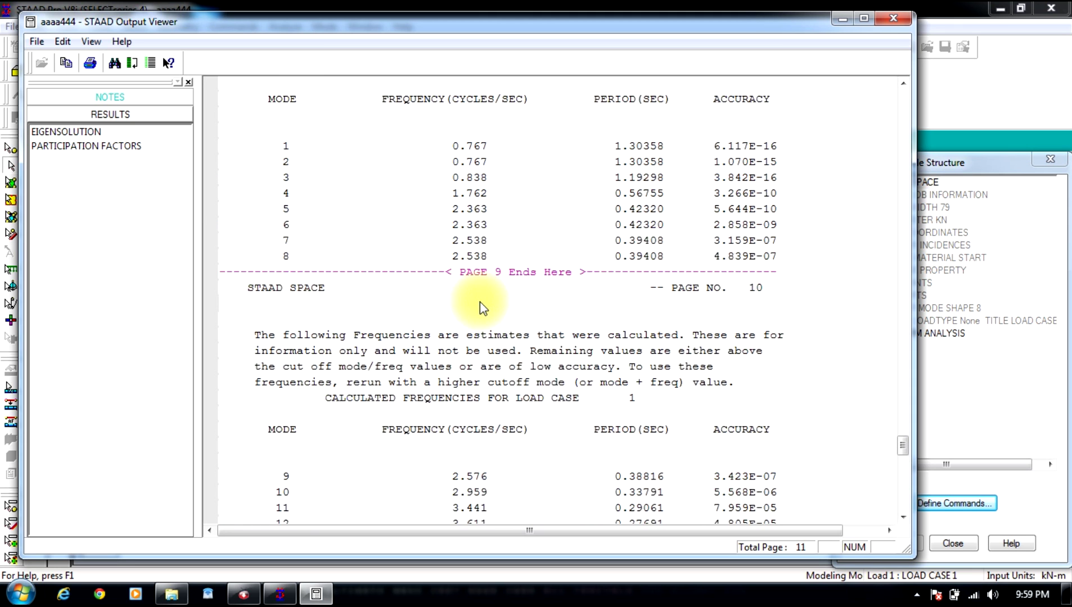
pyautogui.scroll(4, 480, 302)
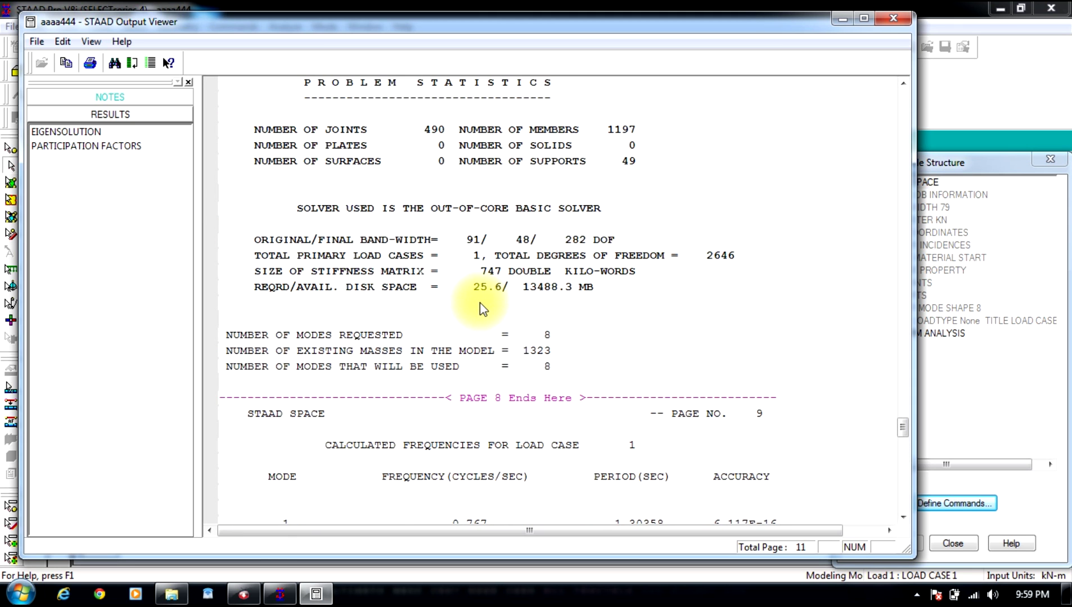
pyautogui.scroll(-11, 471, 412)
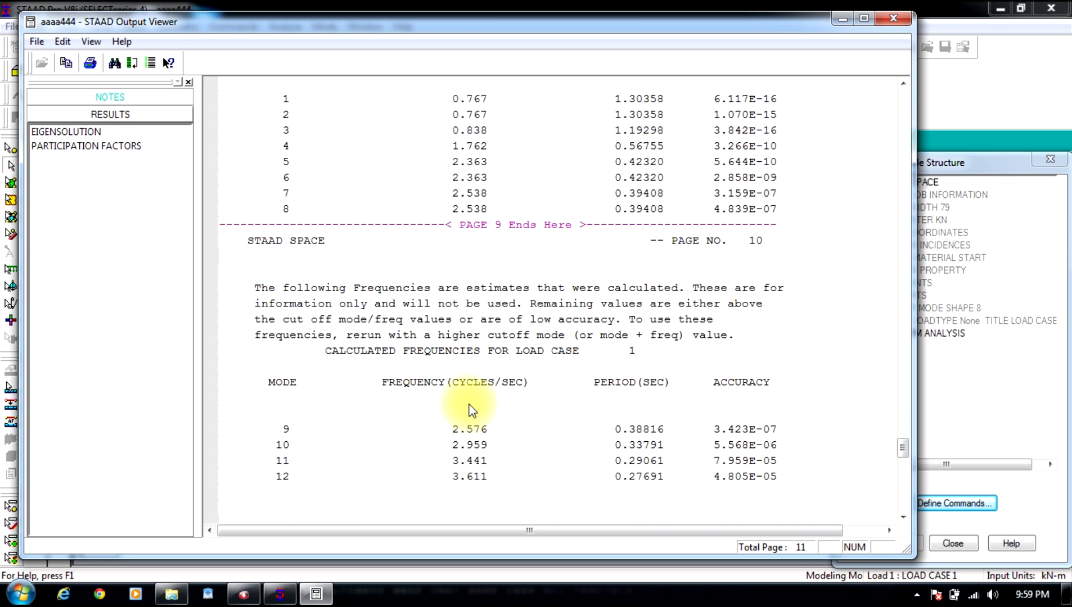
pyautogui.scroll(-7, 470, 406)
pyautogui.scroll(4, 470, 404)
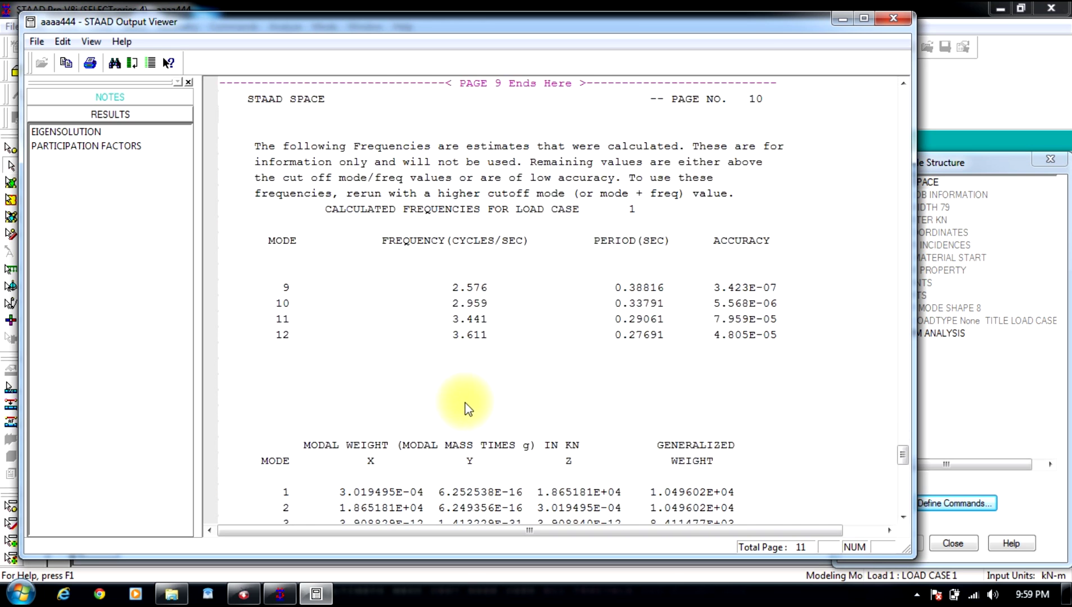
pyautogui.scroll(6, 469, 407)
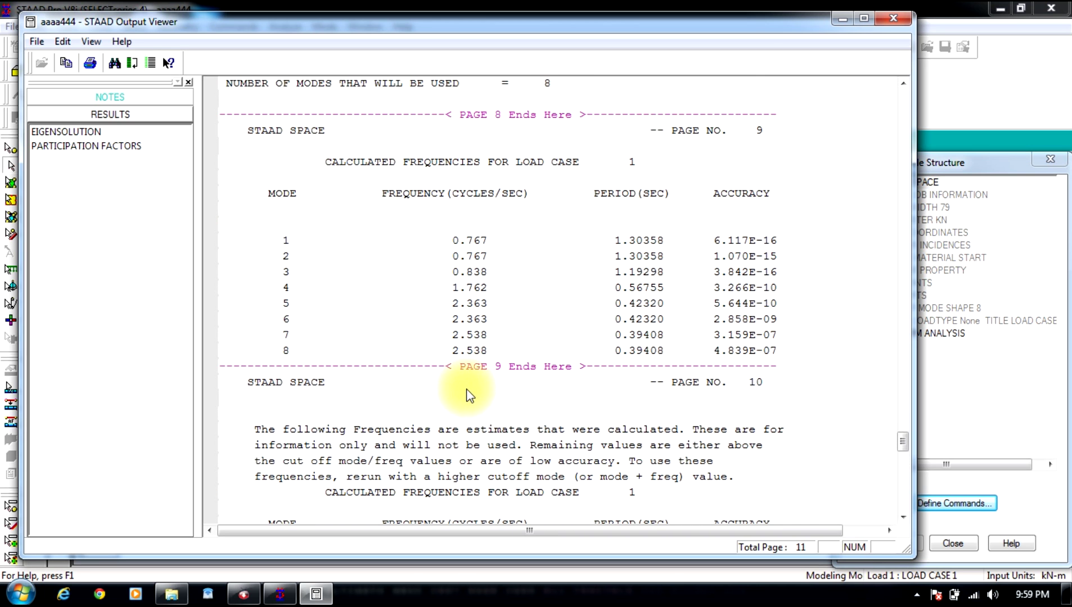
pyautogui.scroll(-1, 470, 396)
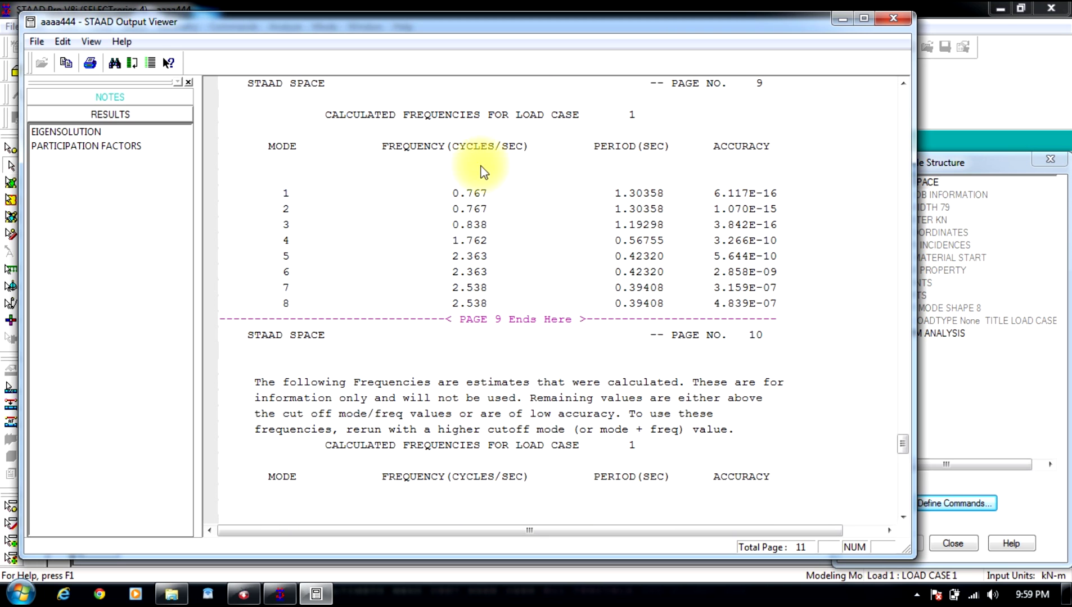
pyautogui.moveTo(476, 186); pyautogui.dragTo(450, 200)
pyautogui.scroll(-2, 476, 212)
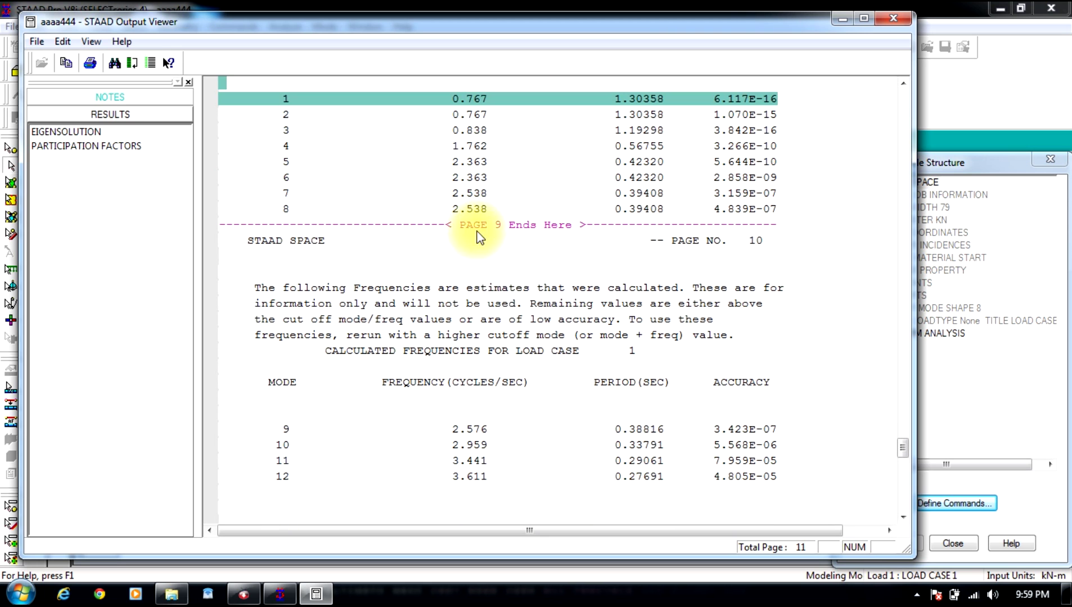
pyautogui.click(500, 256)
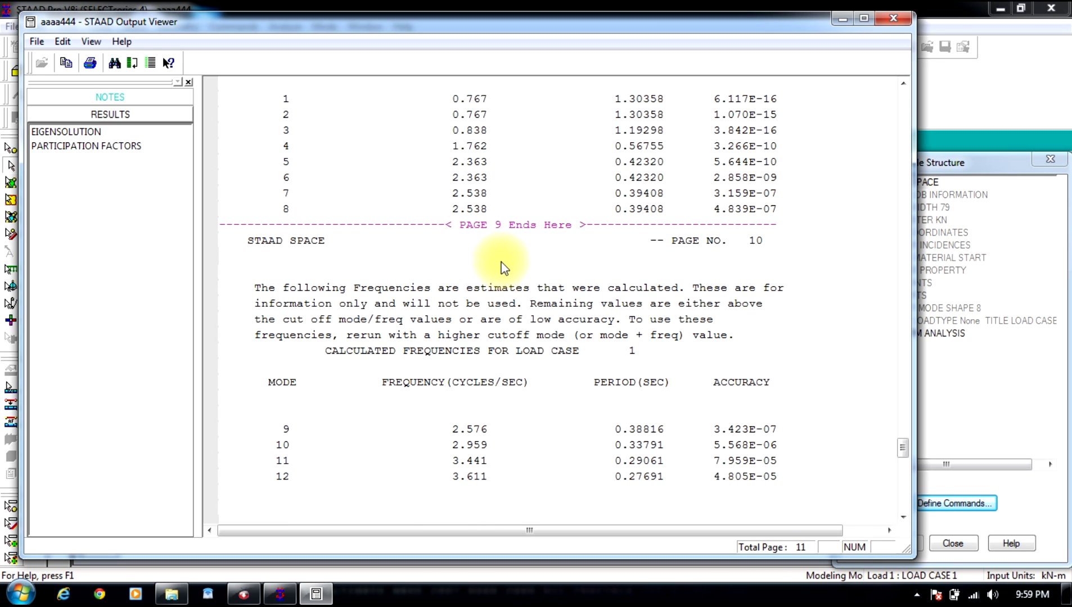
pyautogui.scroll(-4, 504, 268)
pyautogui.scroll(-2, 521, 279)
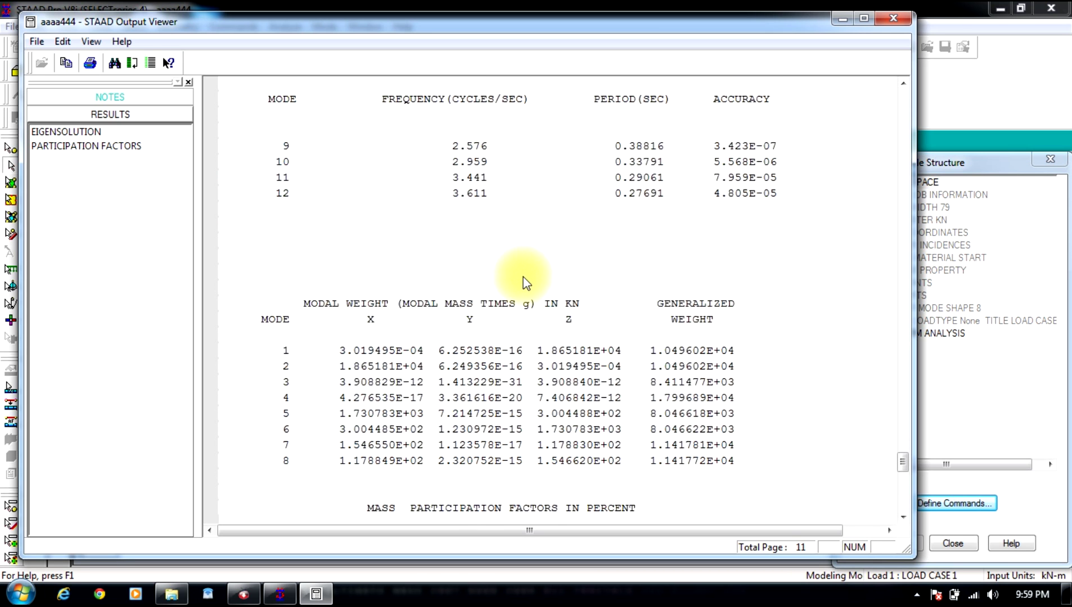
pyautogui.scroll(-10, 523, 281)
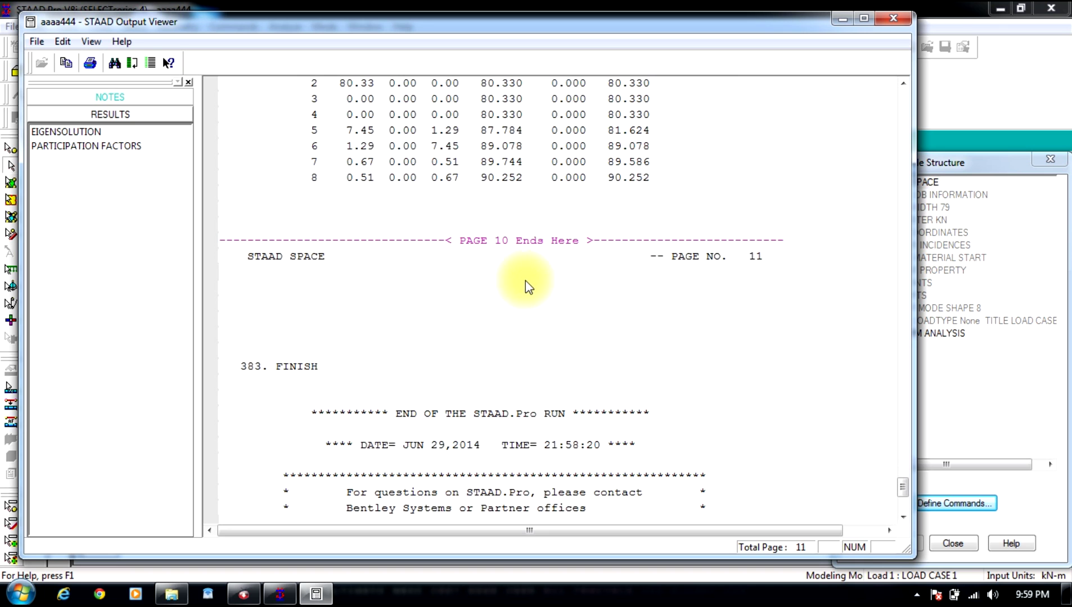
pyautogui.scroll(-5, 525, 280)
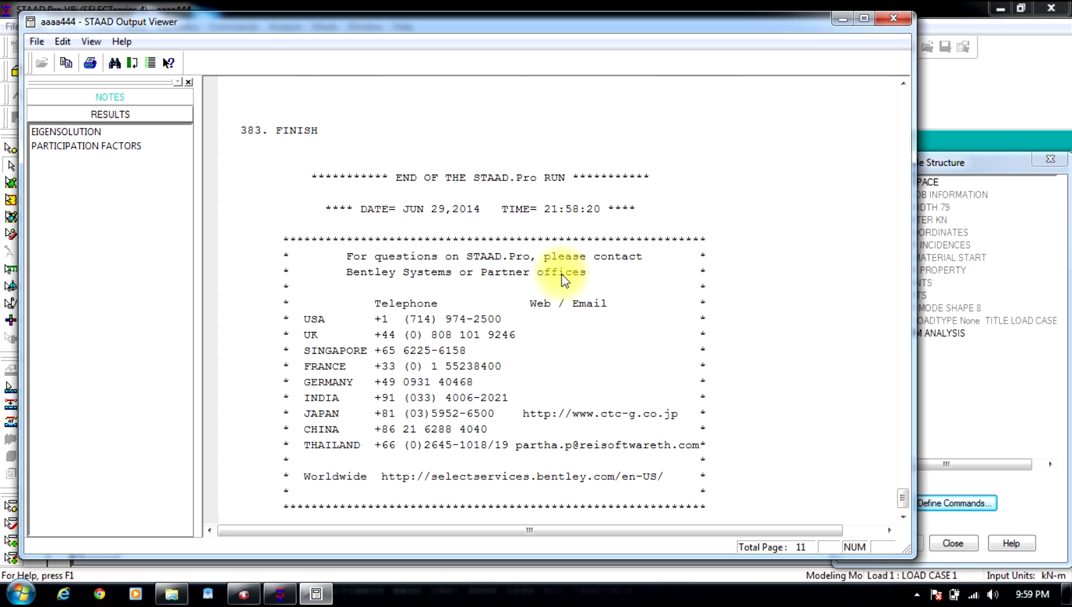
# Step: Close the output, open post-processing for LOAD CASE 1 in isometric view, and show Dynamics results
pyautogui.click(885, 20)
pyautogui.click(102, 144)
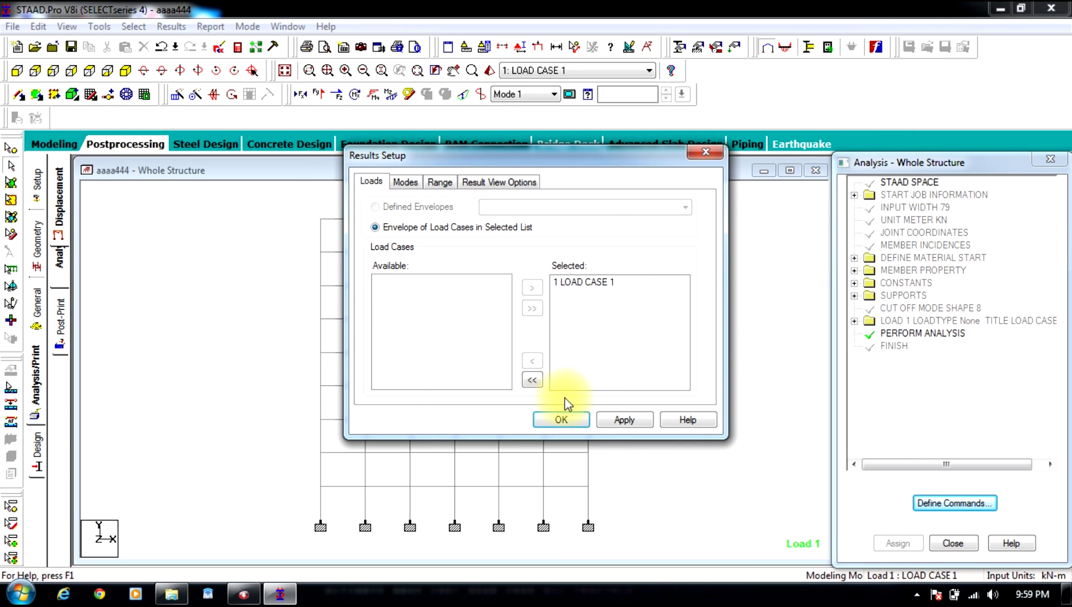
pyautogui.click(562, 422)
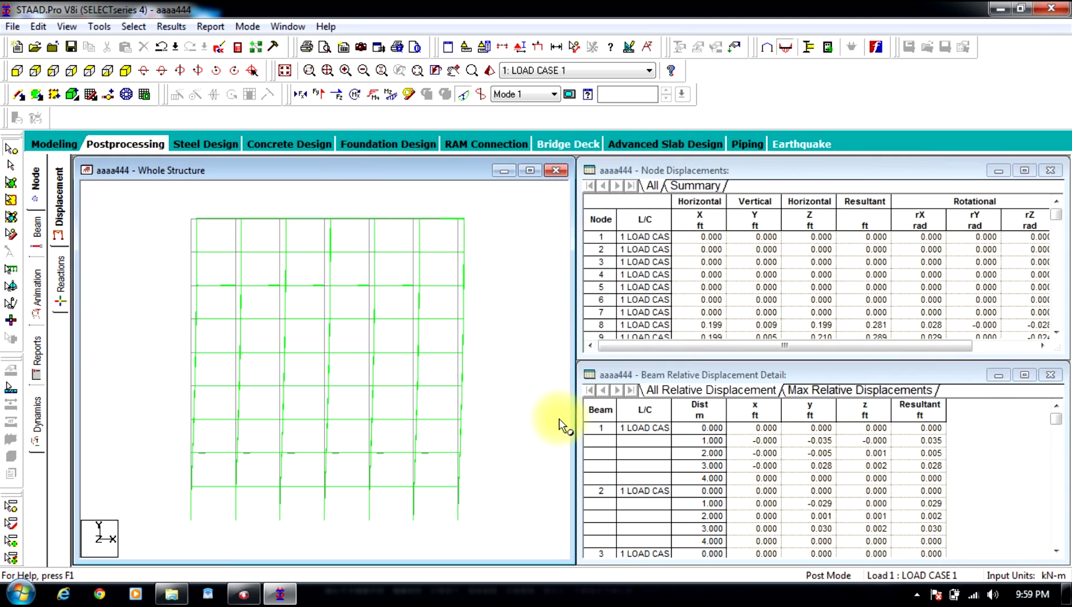
pyautogui.doubleClick(524, 173)
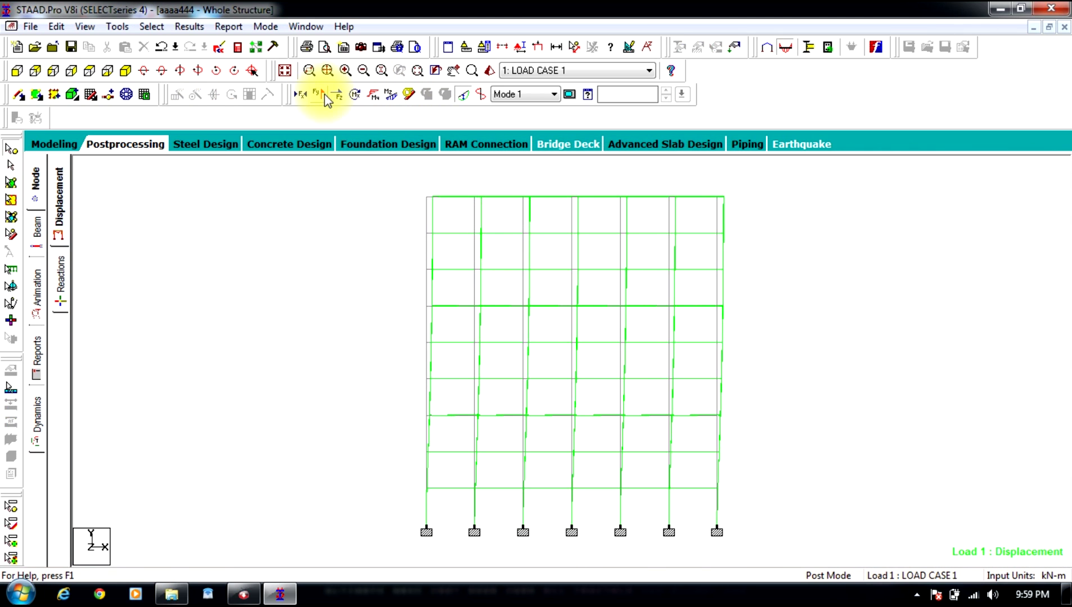
pyautogui.click(128, 70)
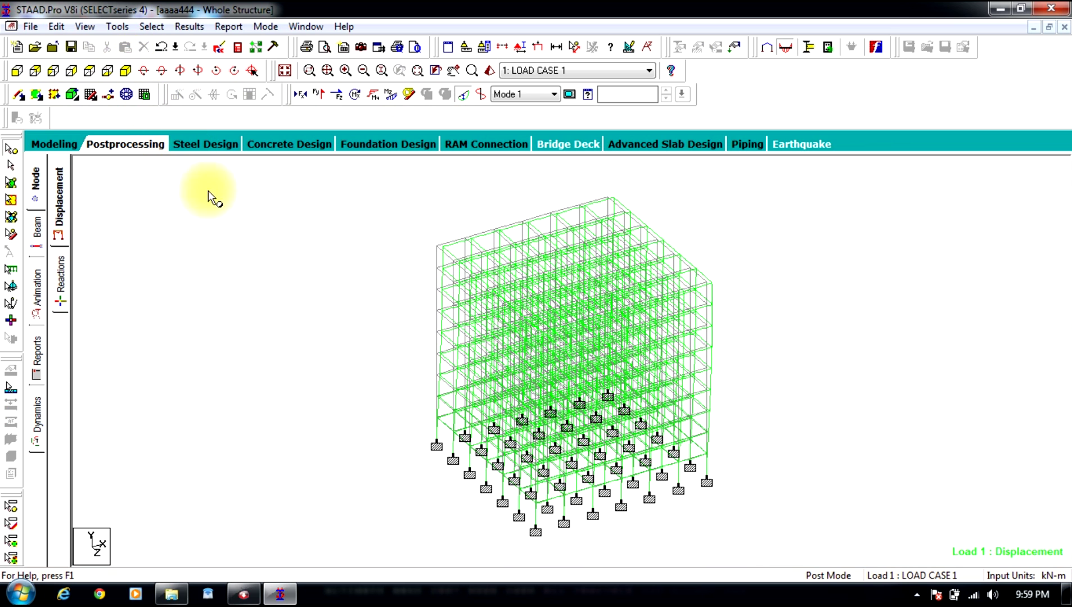
pyautogui.click(43, 426)
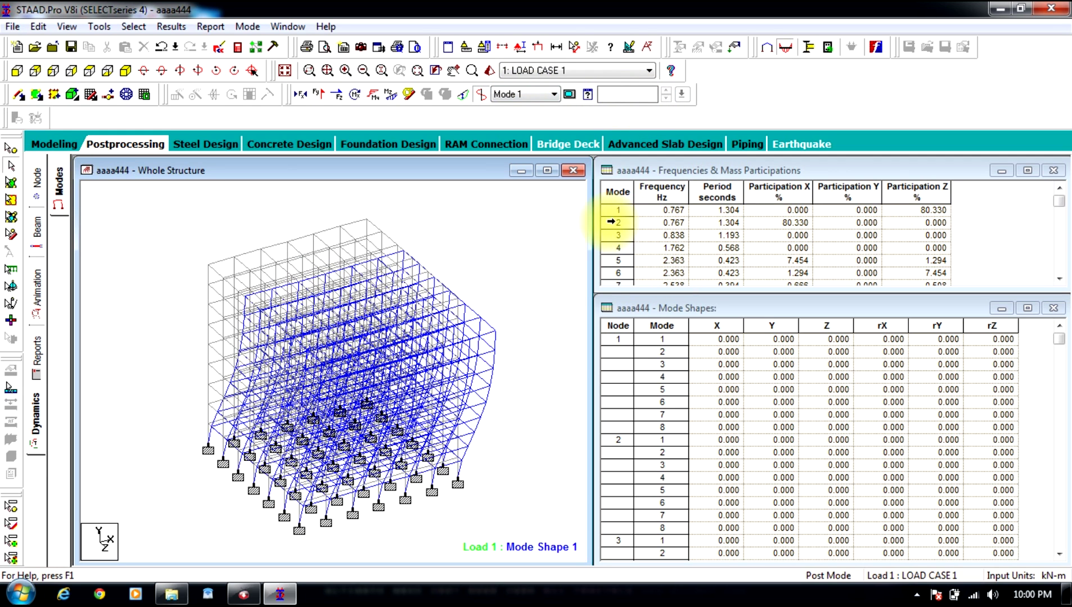
# Step: Inspect the mode 1–3 rows in the Frequencies table, then clear the selection
pyautogui.click(610, 222)
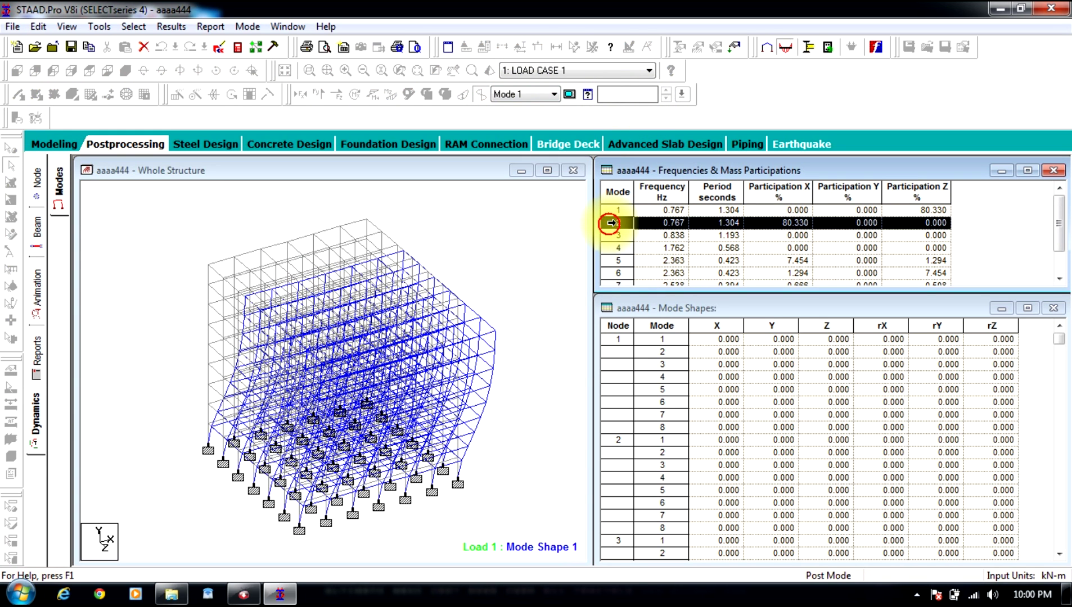
pyautogui.click(512, 230)
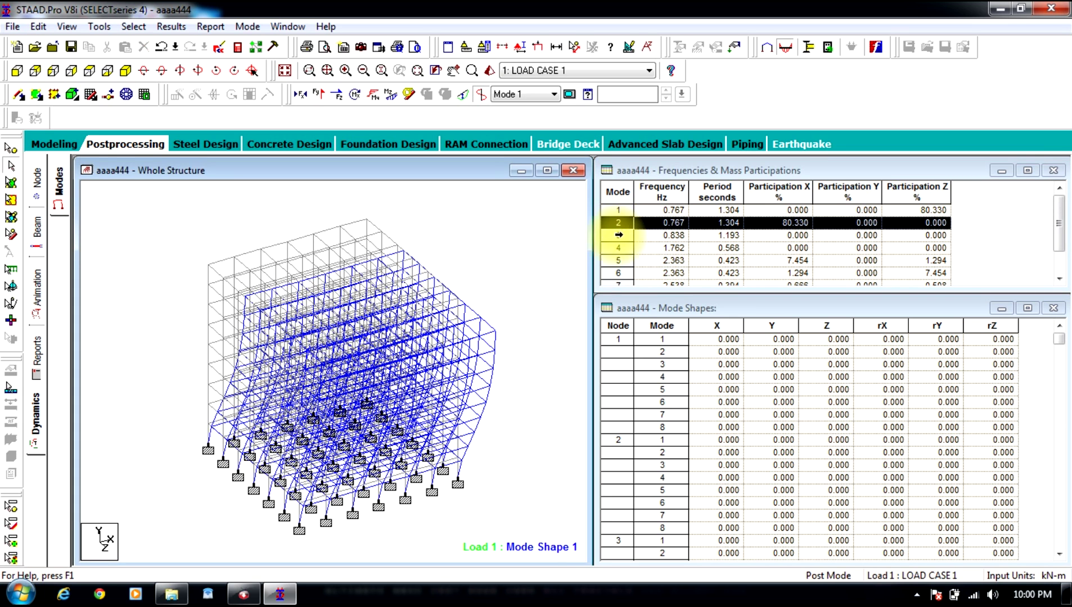
pyautogui.click(619, 235)
pyautogui.click(490, 232)
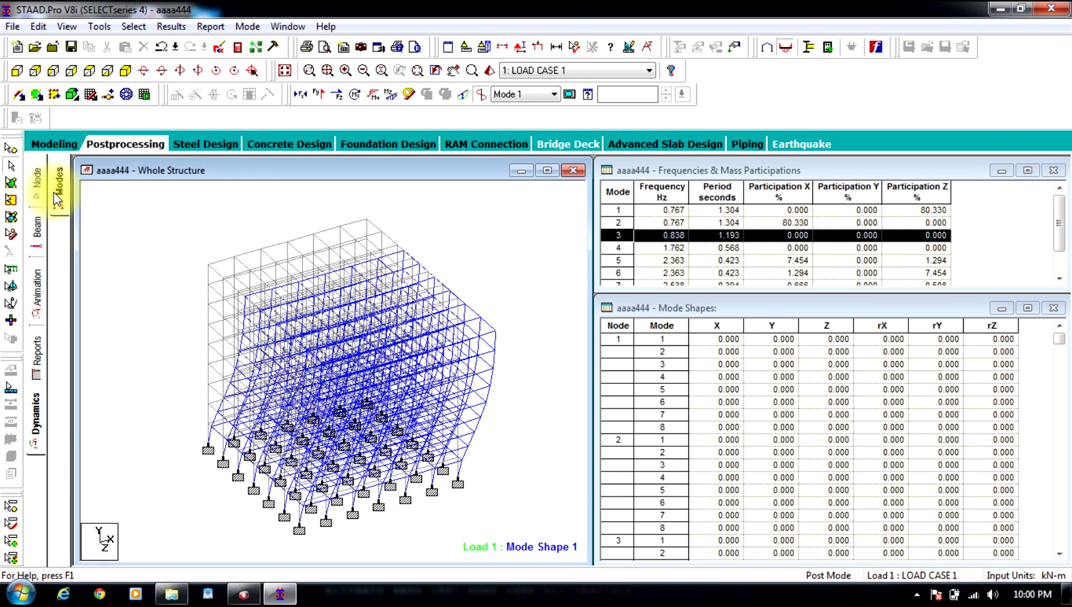
pyautogui.click(615, 223)
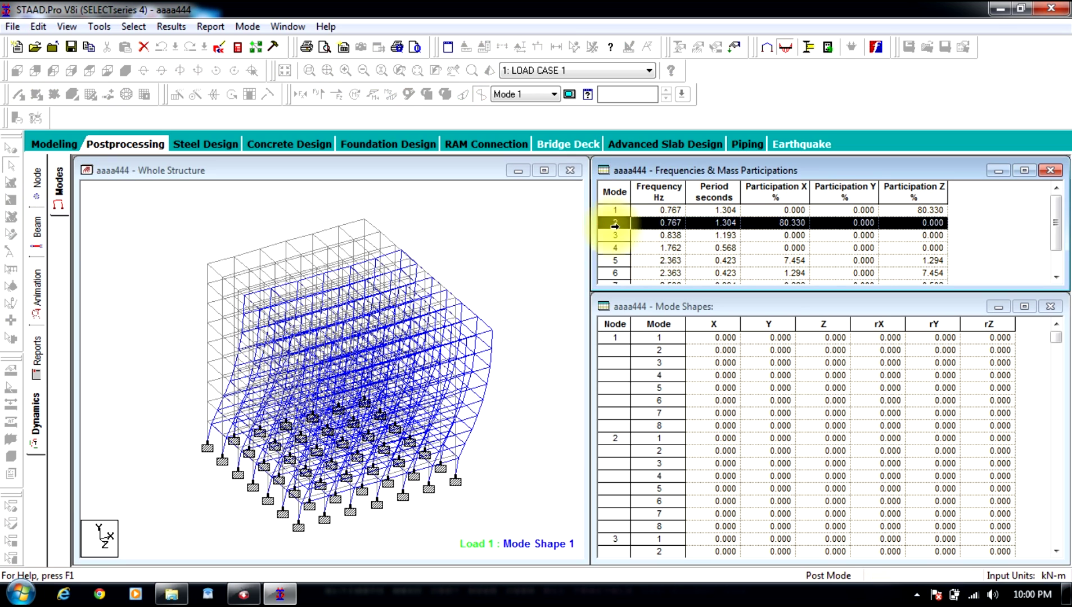
pyautogui.click(615, 236)
pyautogui.click(604, 211)
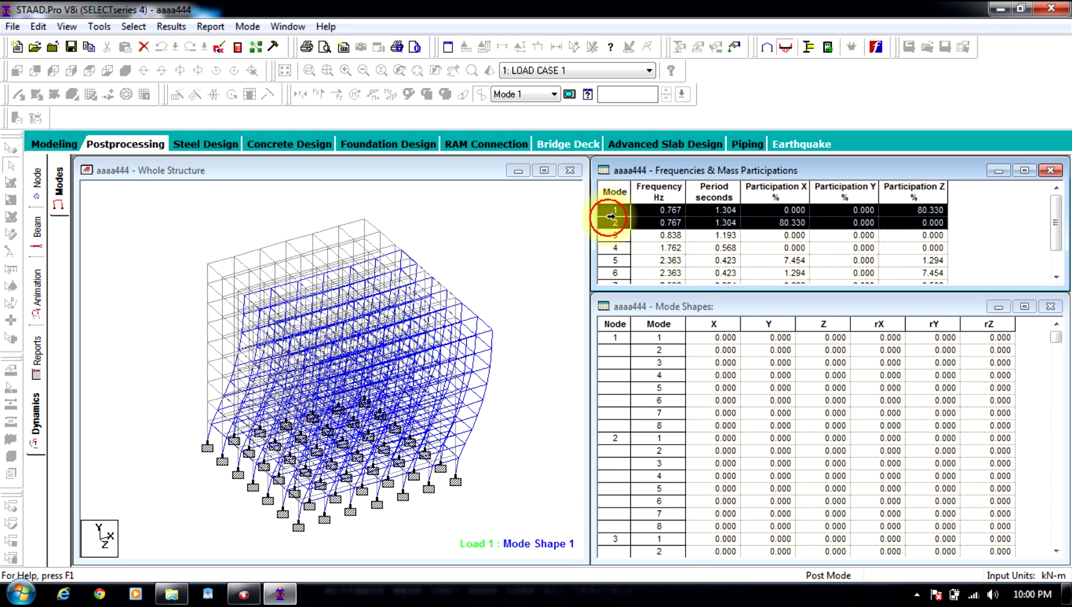
pyautogui.click(617, 232)
pyautogui.click(667, 235)
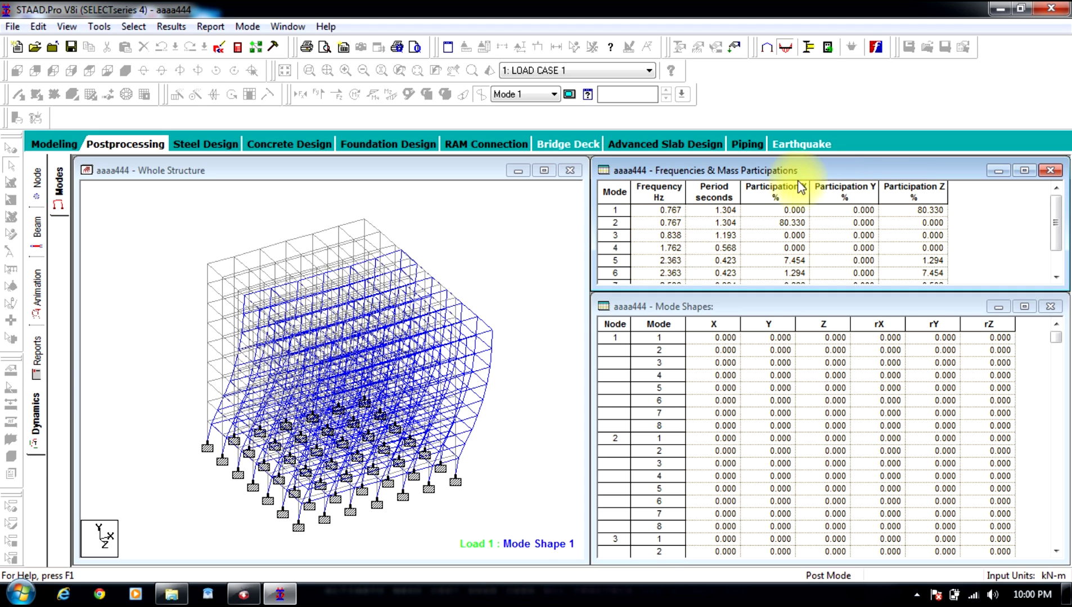
pyautogui.click(430, 251)
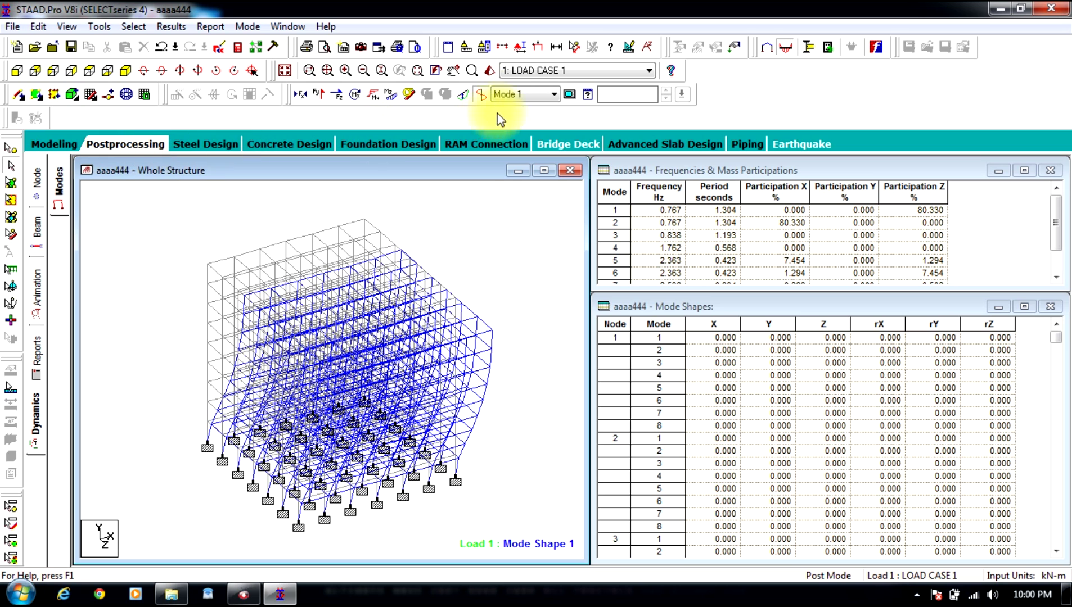
# Step: Display mode shapes 2, 3 and 4 from the Active Mode dropdown
pyautogui.click(514, 112)
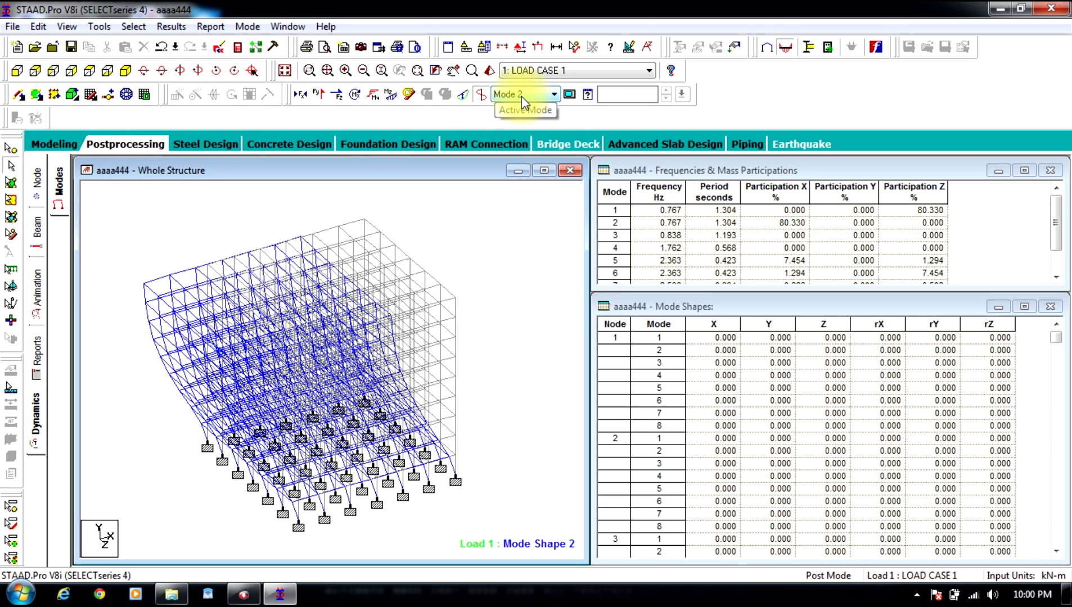
pyautogui.click(522, 96)
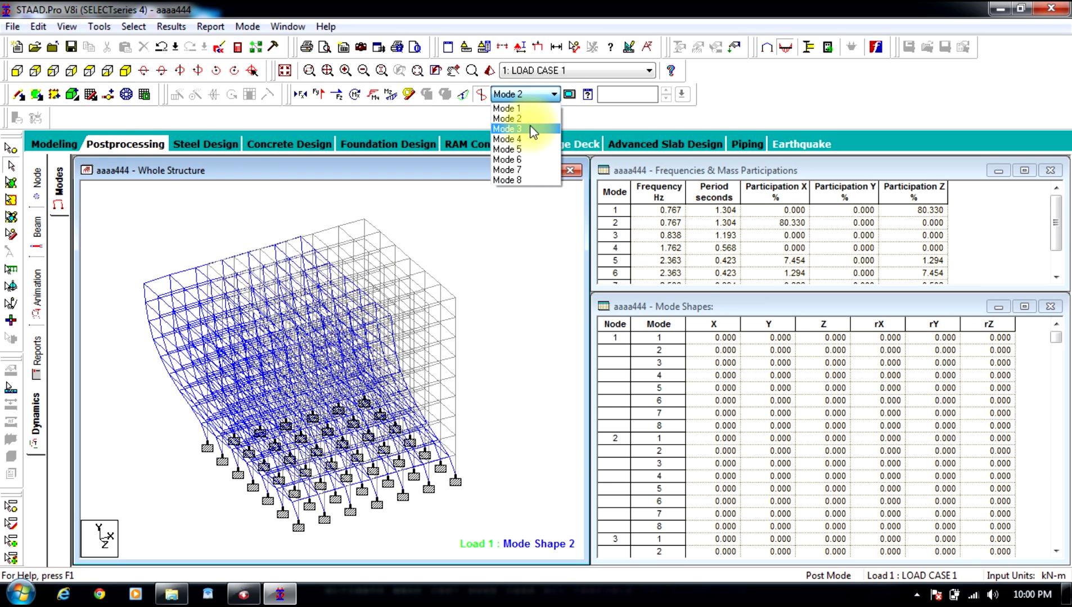
pyautogui.click(530, 124)
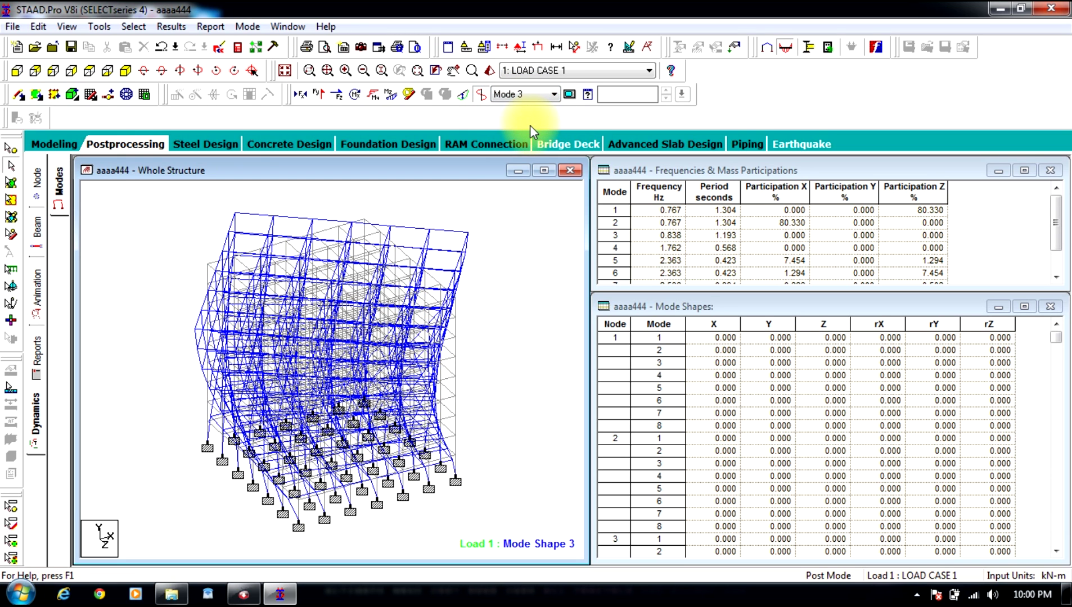
pyautogui.click(523, 94)
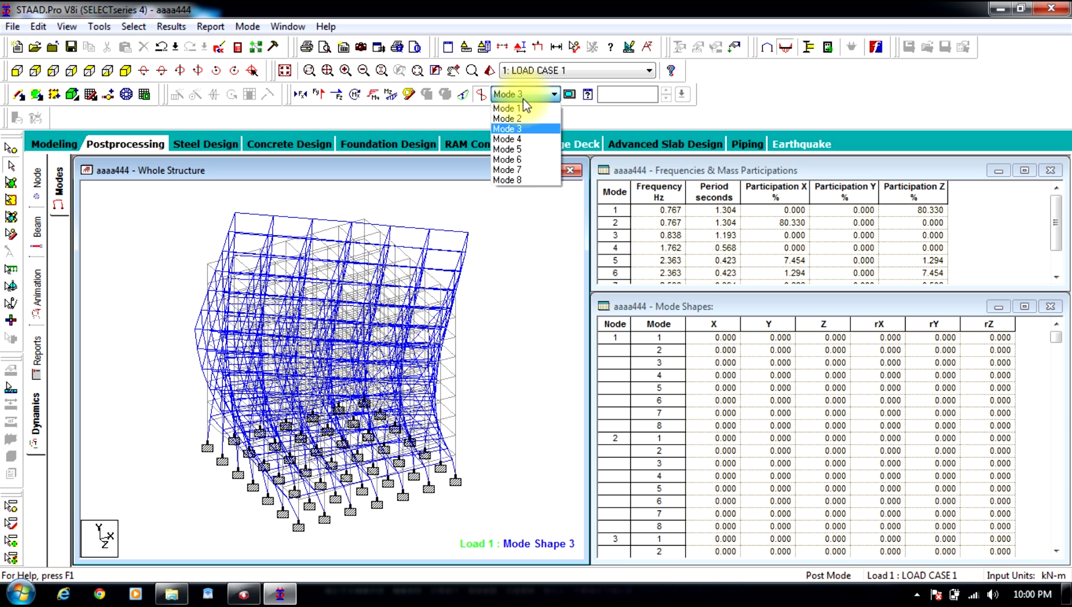
pyautogui.click(524, 131)
pyautogui.click(506, 94)
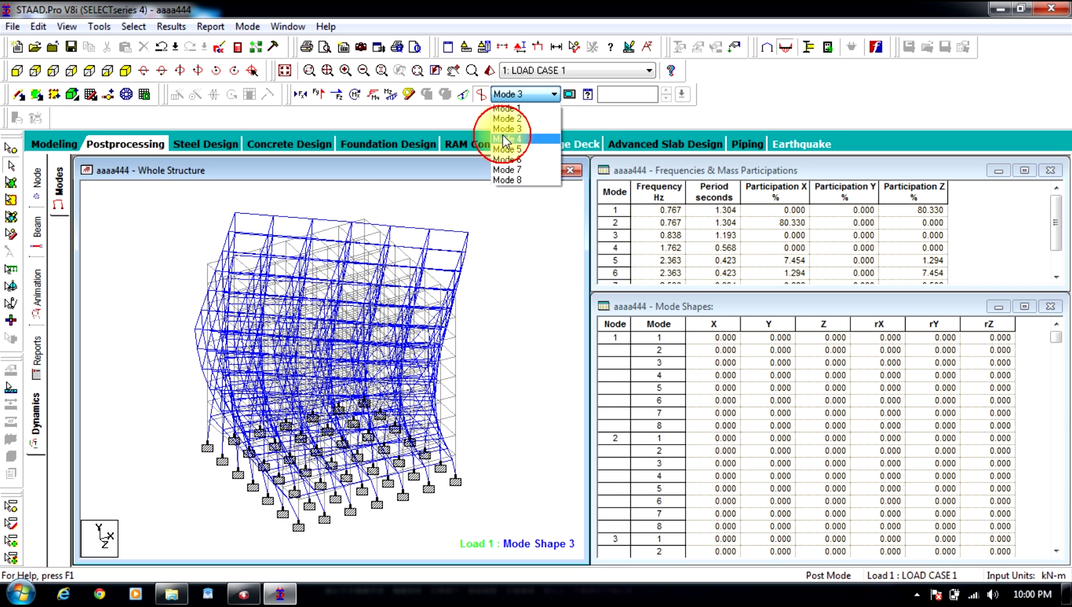
pyautogui.click(508, 139)
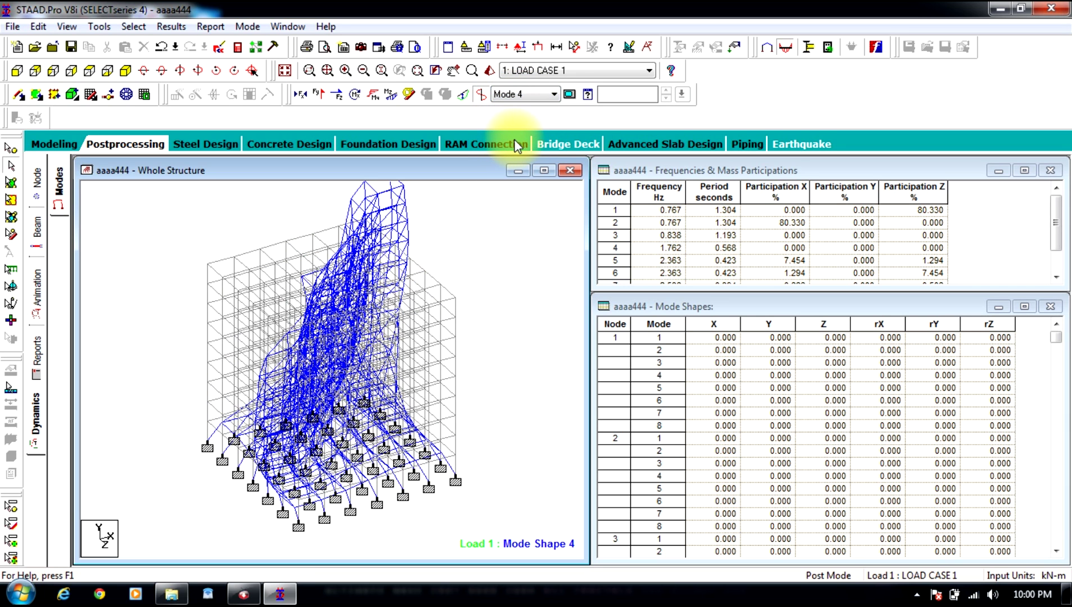
# Step: Display mode shapes 5, 6, 7 and finally 8 from the Active Mode dropdown
pyautogui.click(521, 94)
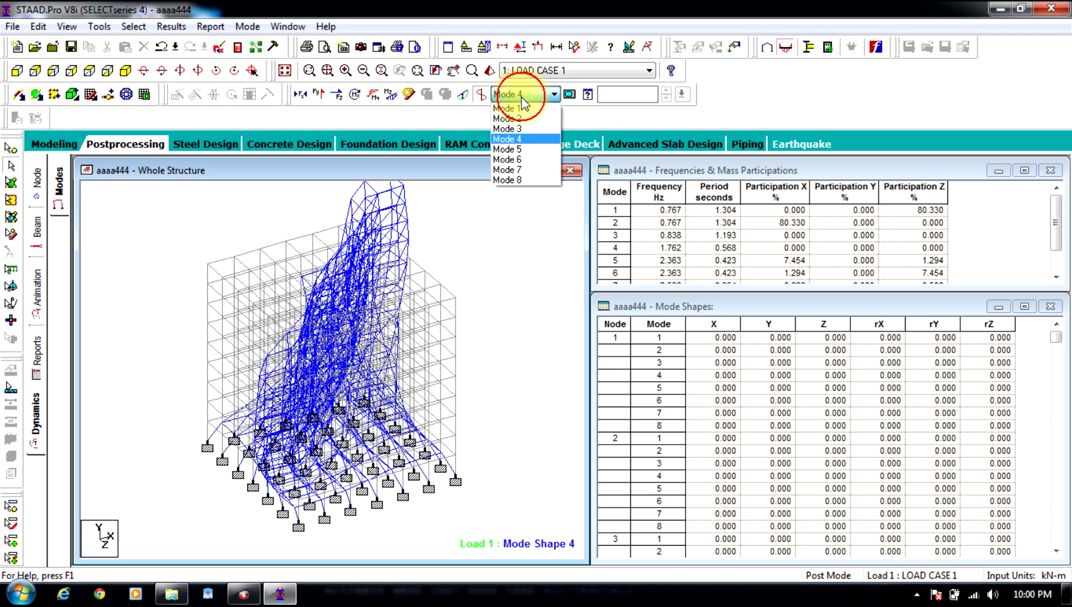
pyautogui.click(510, 148)
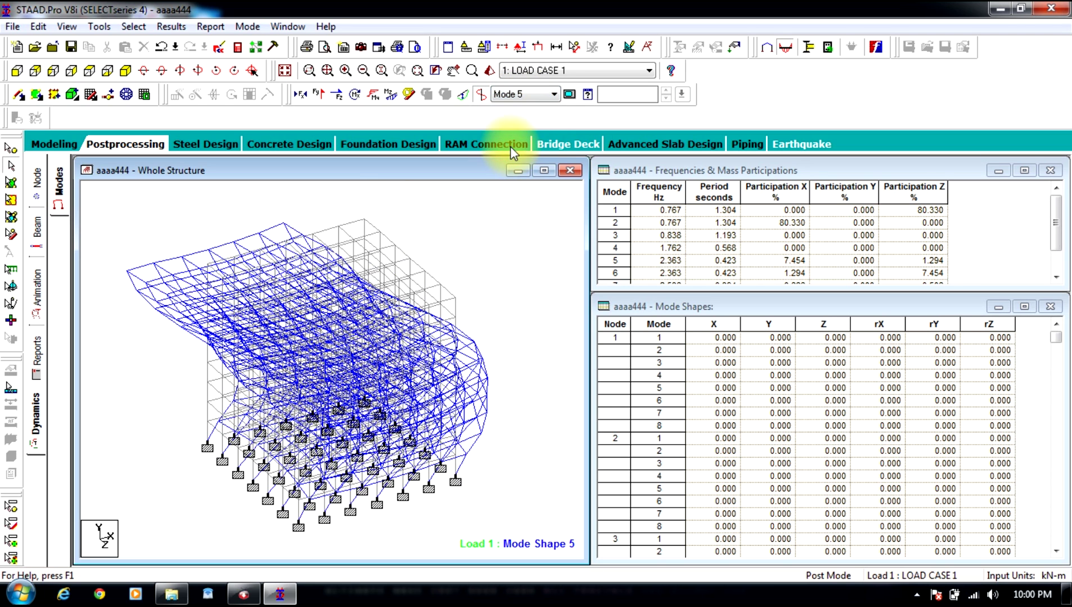
pyautogui.click(517, 94)
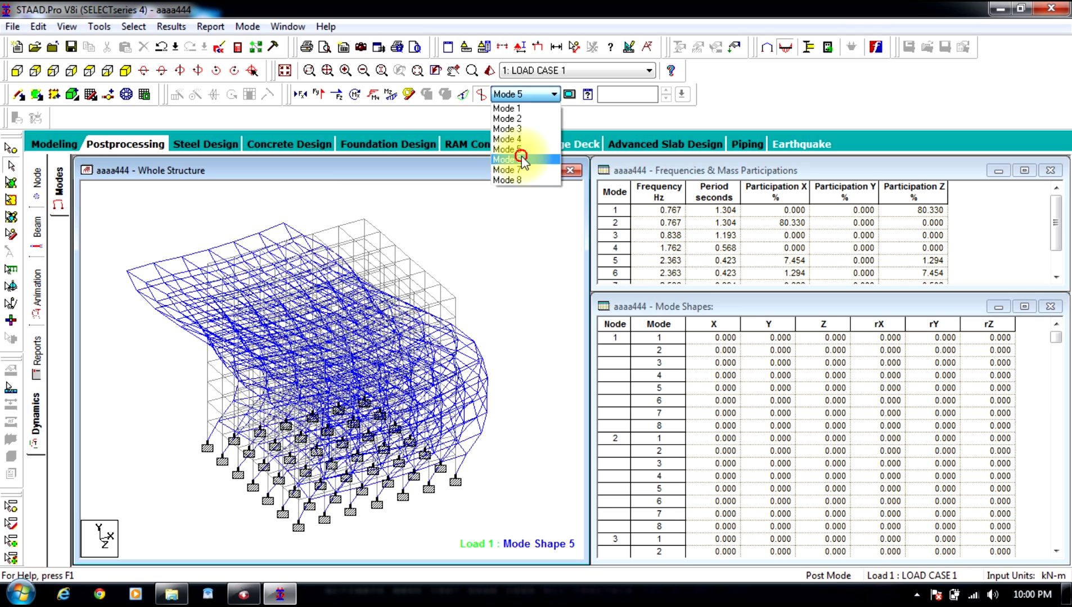
pyautogui.click(522, 159)
pyautogui.click(516, 95)
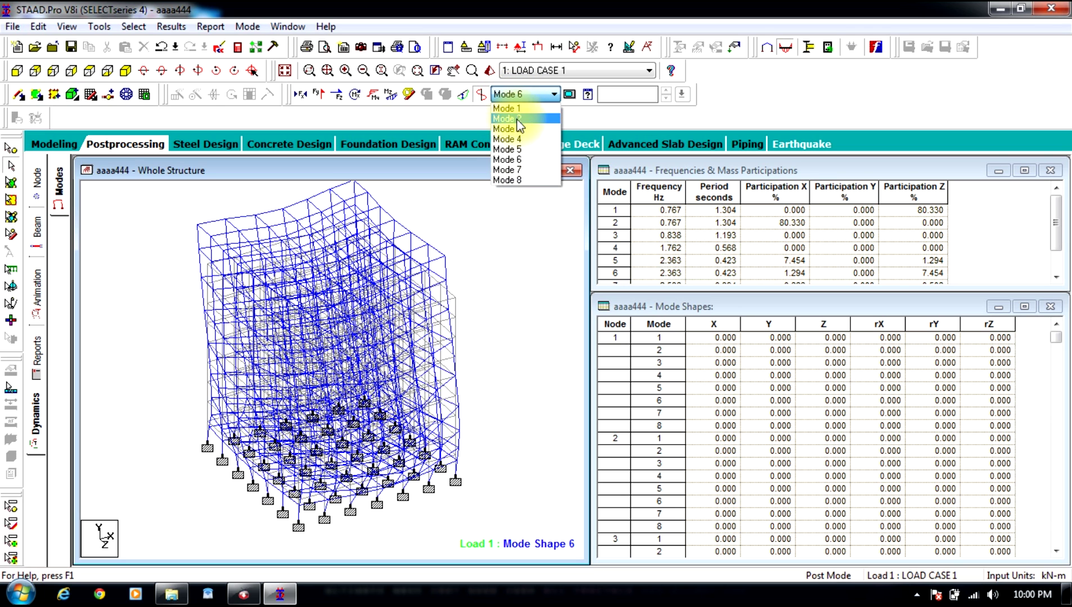
pyautogui.click(518, 171)
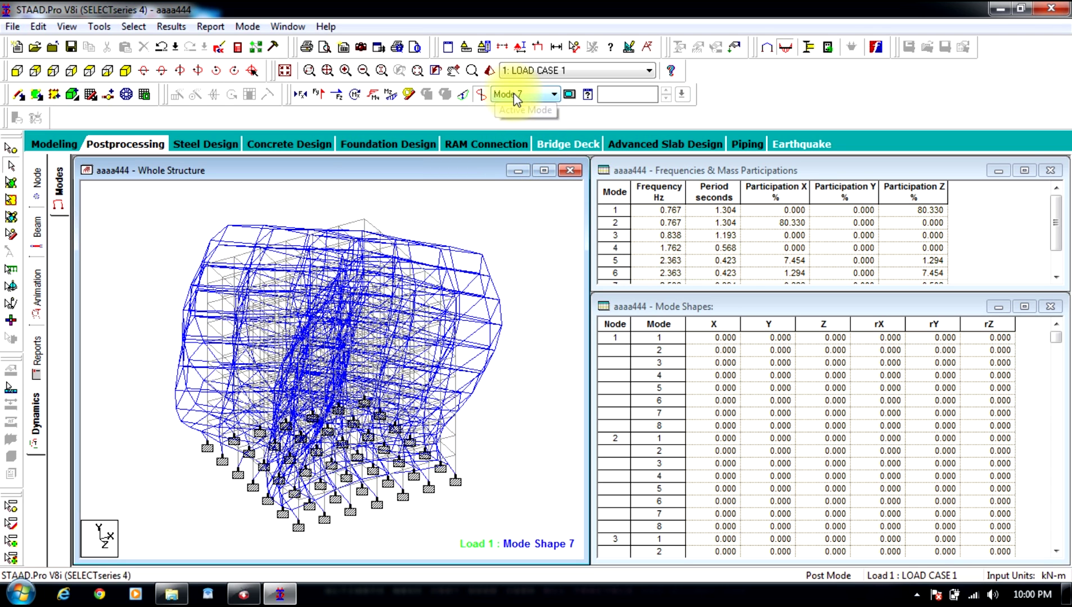
pyautogui.click(513, 94)
pyautogui.click(507, 179)
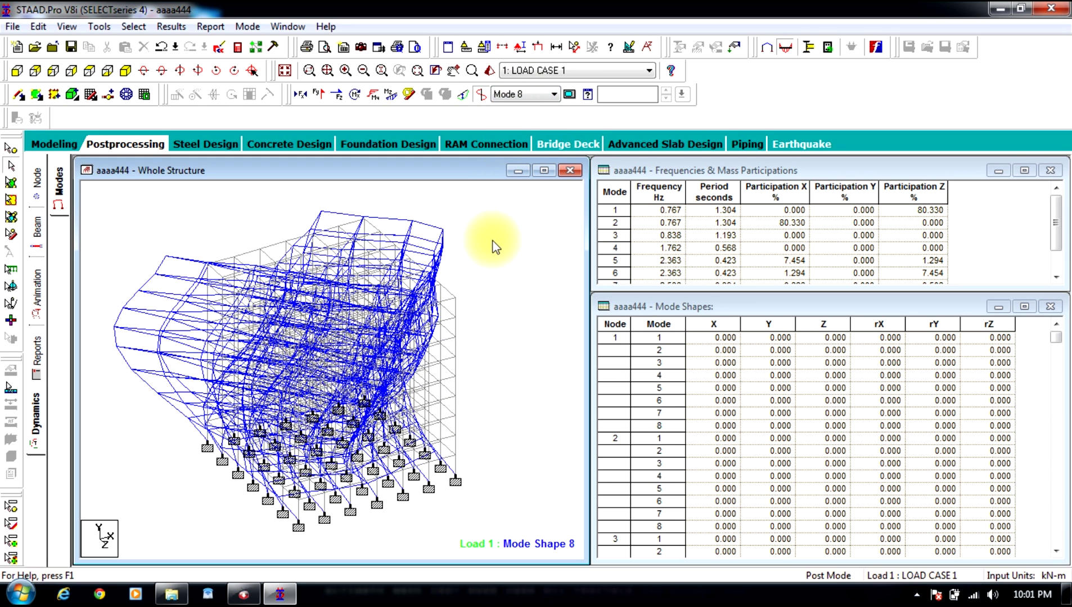
# Step: Set the Animation diagram to Mode with 40 extra frames and 65 target FPS, then apply
pyautogui.click(37, 292)
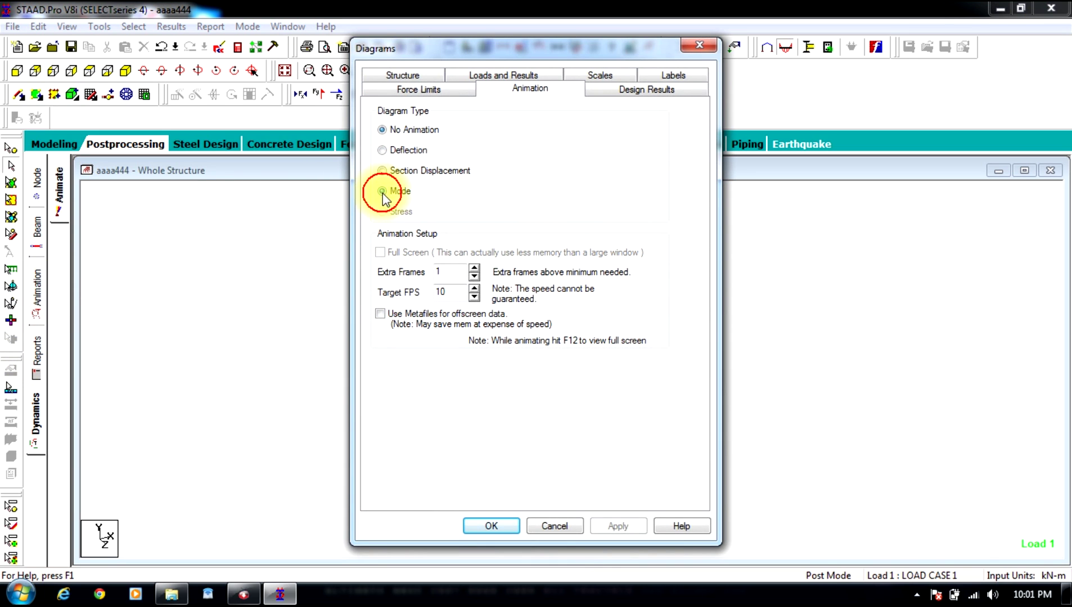
pyautogui.click(382, 191)
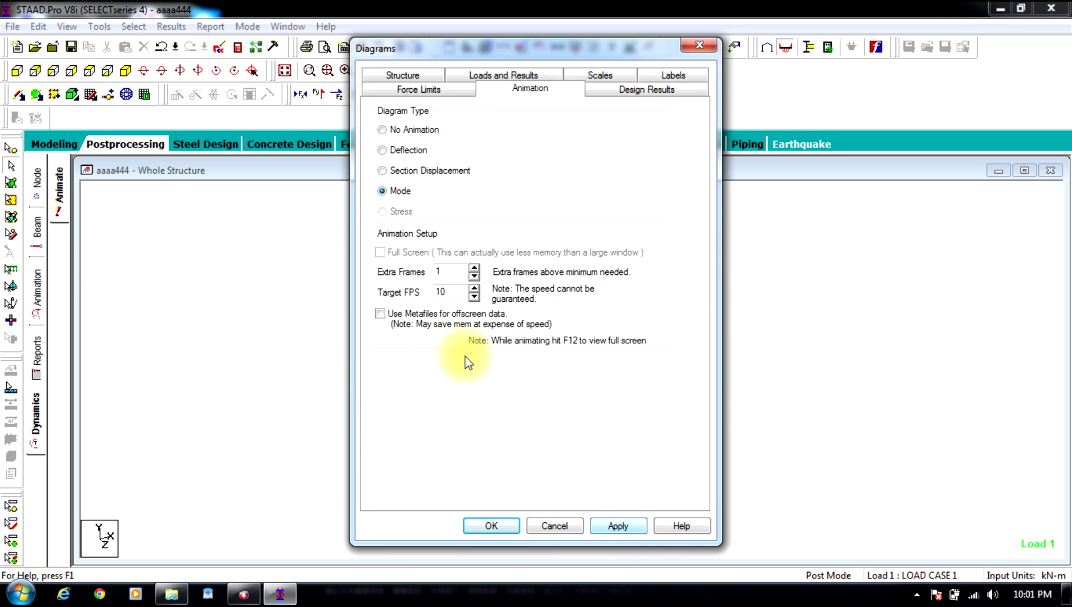
pyautogui.doubleClick(444, 272)
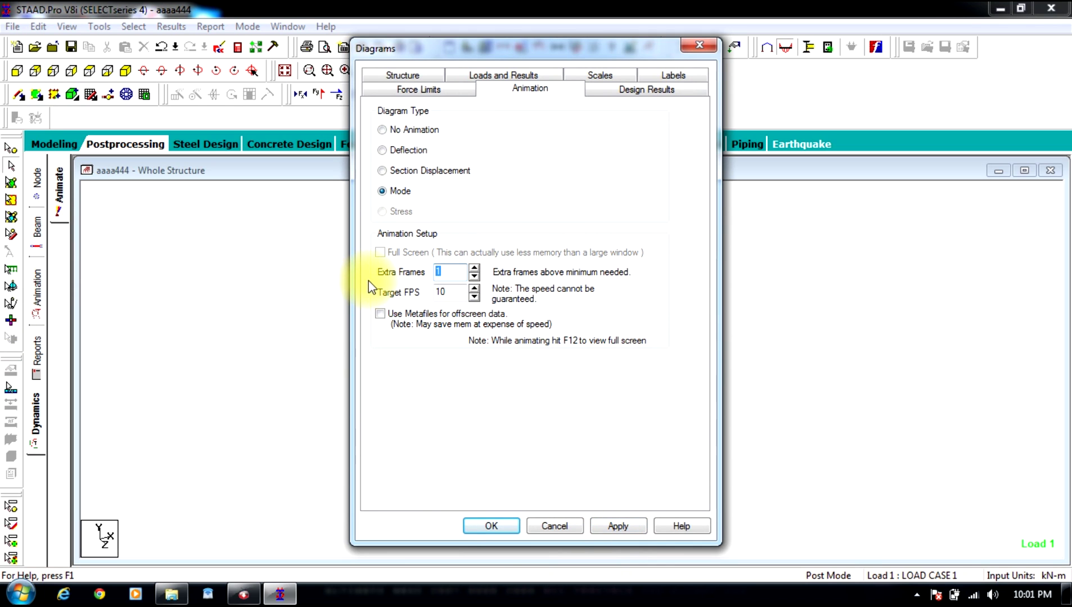
pyautogui.write('40')
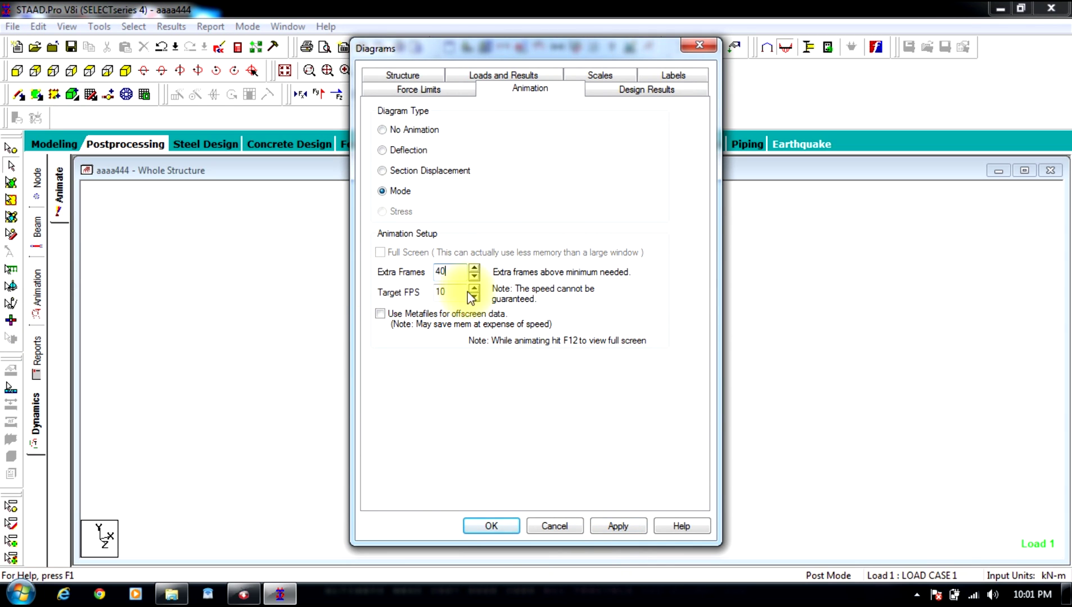
pyautogui.doubleClick(450, 292)
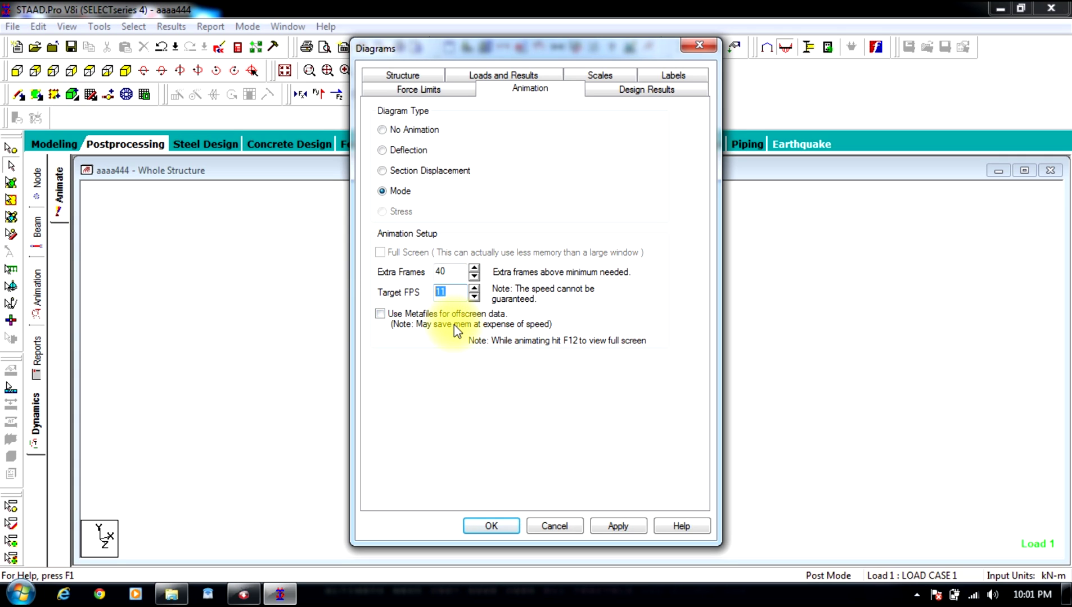
pyautogui.write('65')
pyautogui.click(609, 524)
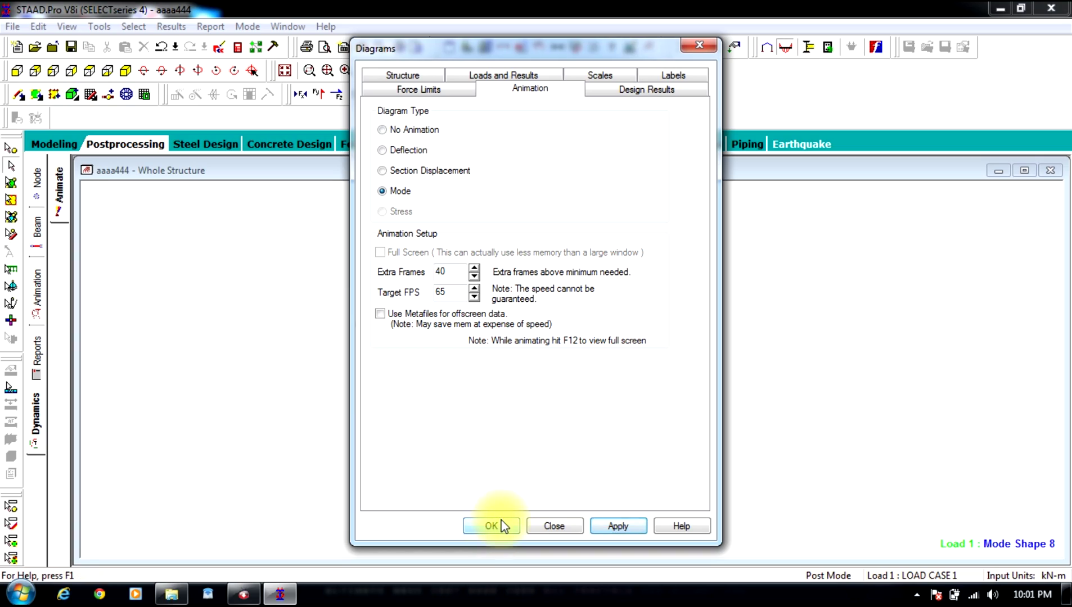
pyautogui.click(502, 525)
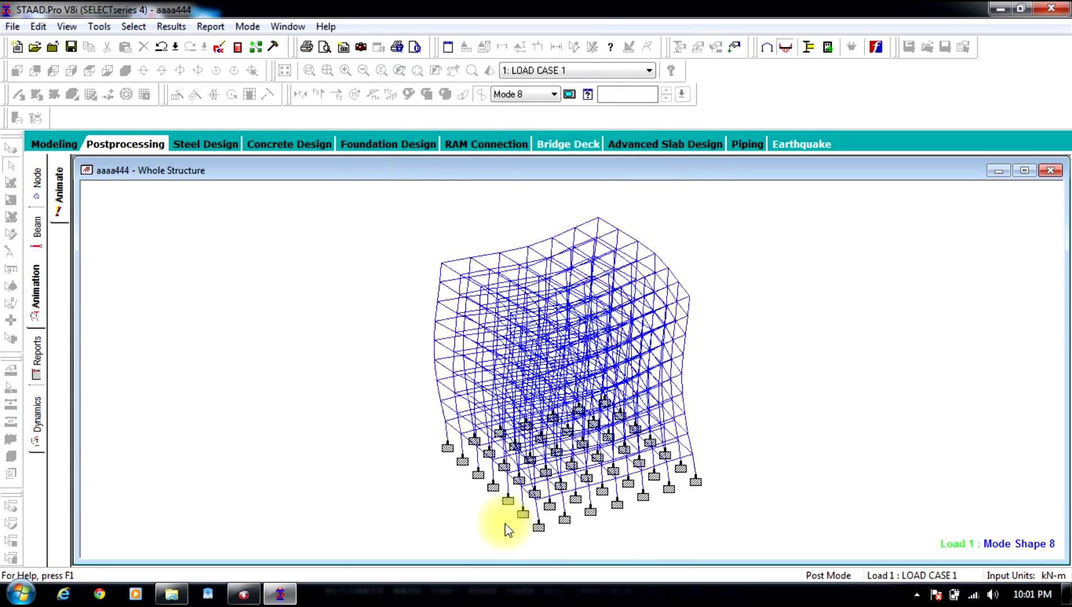
pyautogui.click(554, 94)
pyautogui.click(517, 173)
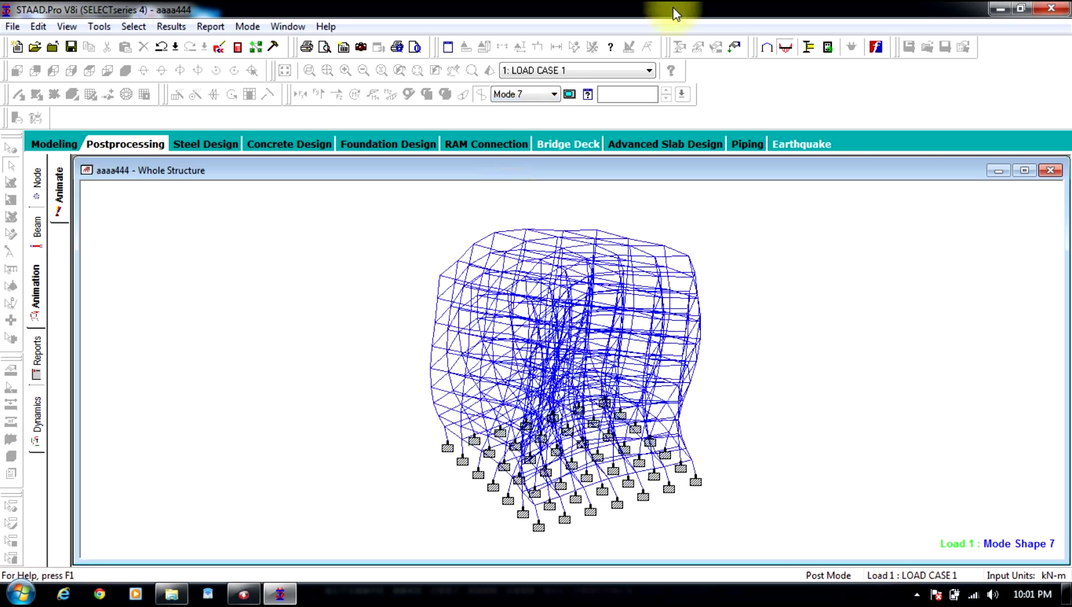
pyautogui.click(522, 94)
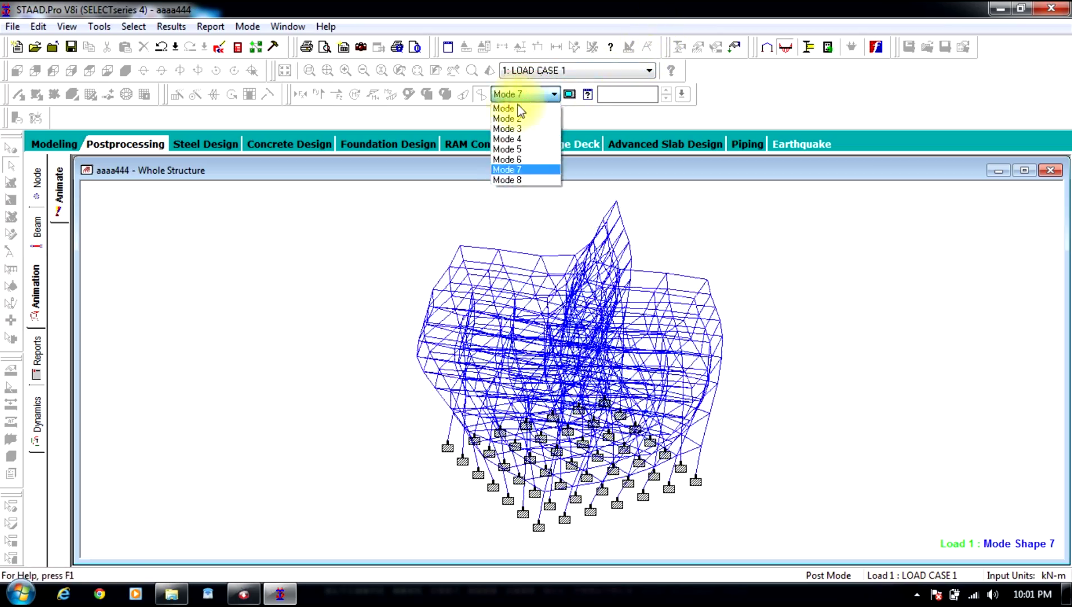
pyautogui.click(506, 108)
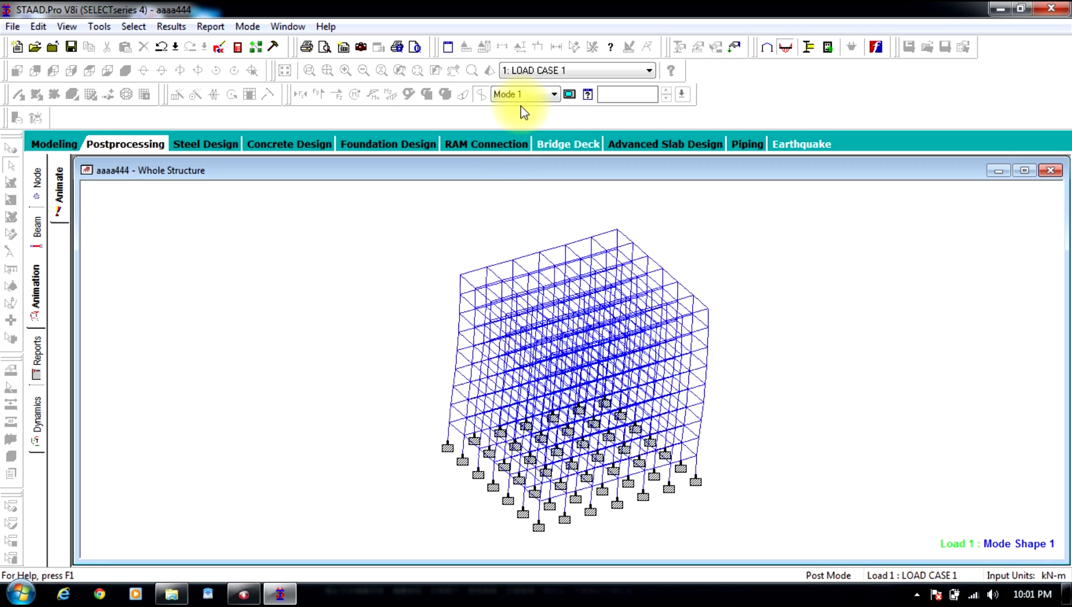
# Step: Raise the mode shape scale in the Diagrams dialog from 0.1 to 0.2 and apply it
pyautogui.click(36, 306)
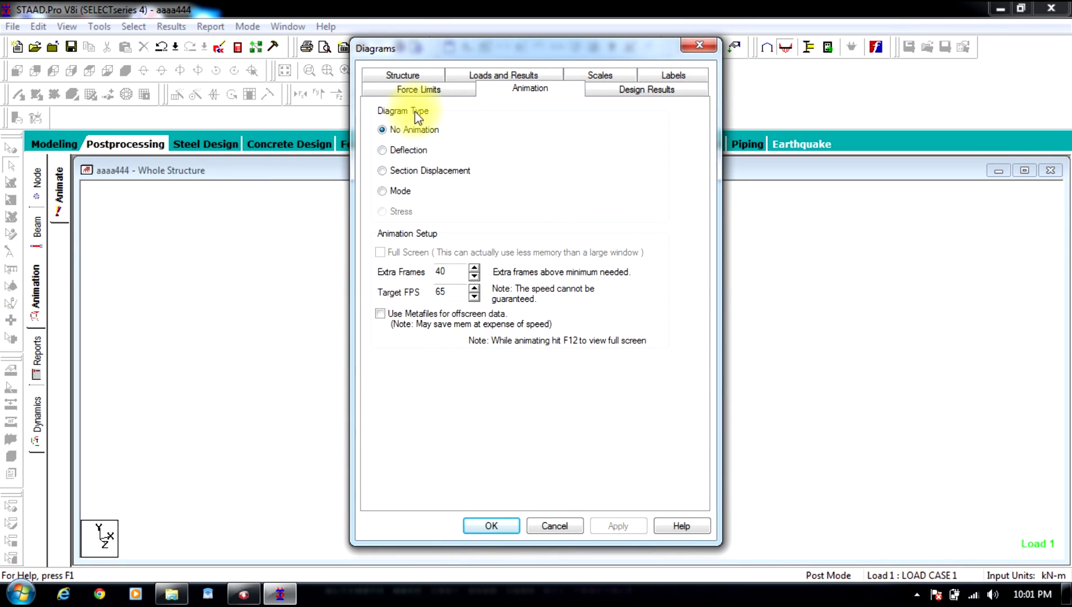
pyautogui.click(599, 91)
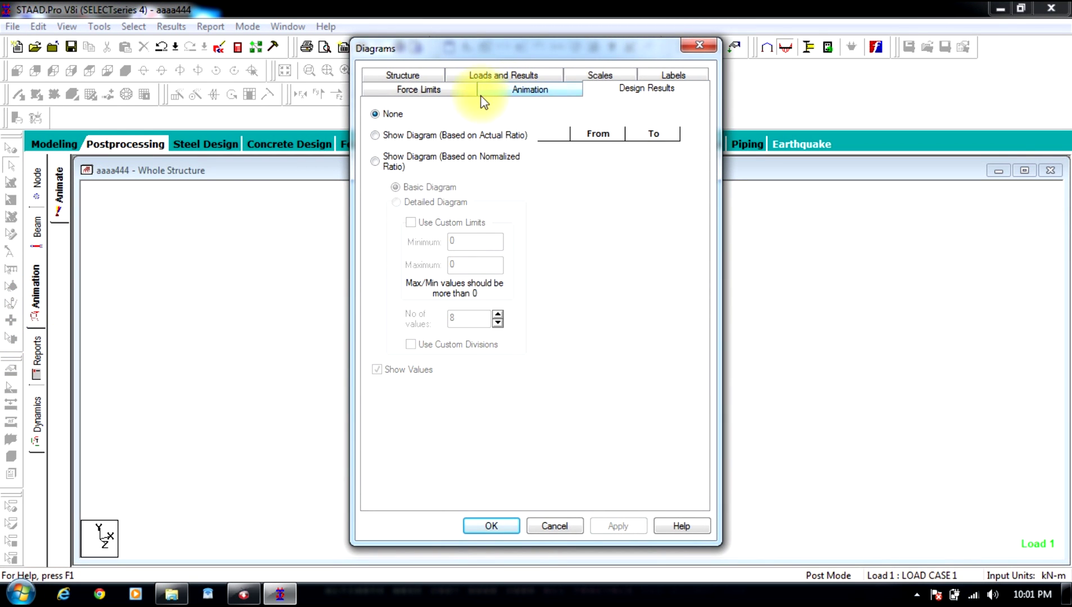
pyautogui.click(423, 89)
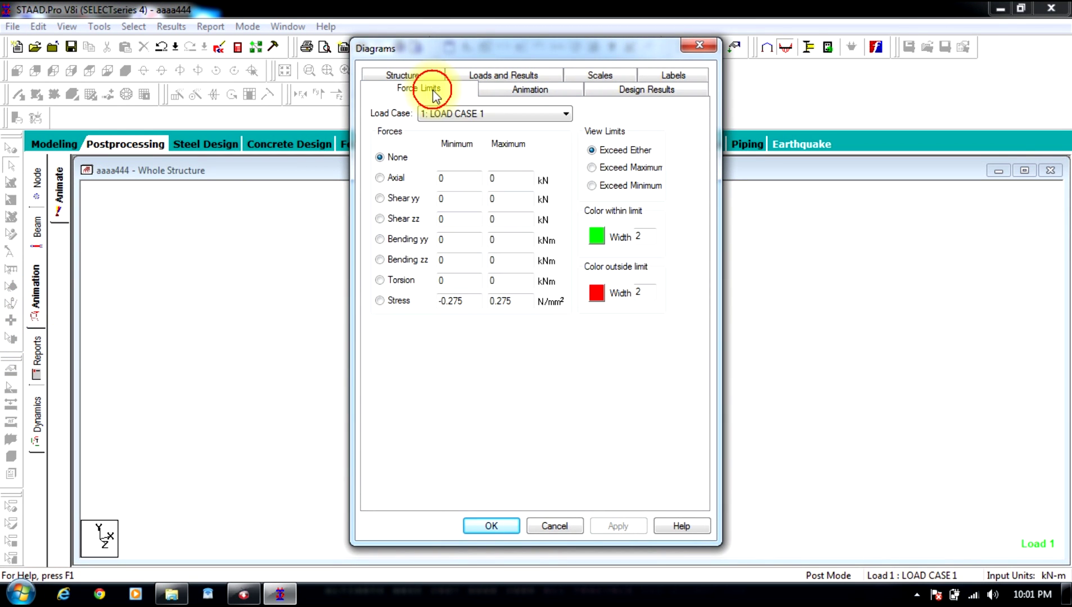
pyautogui.click(692, 77)
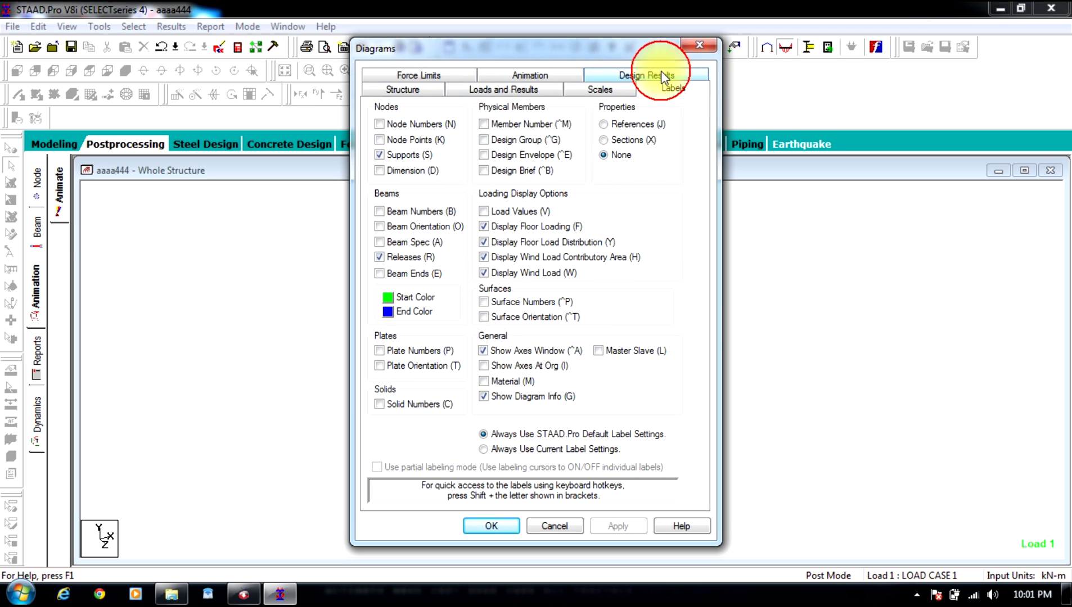
pyautogui.click(599, 90)
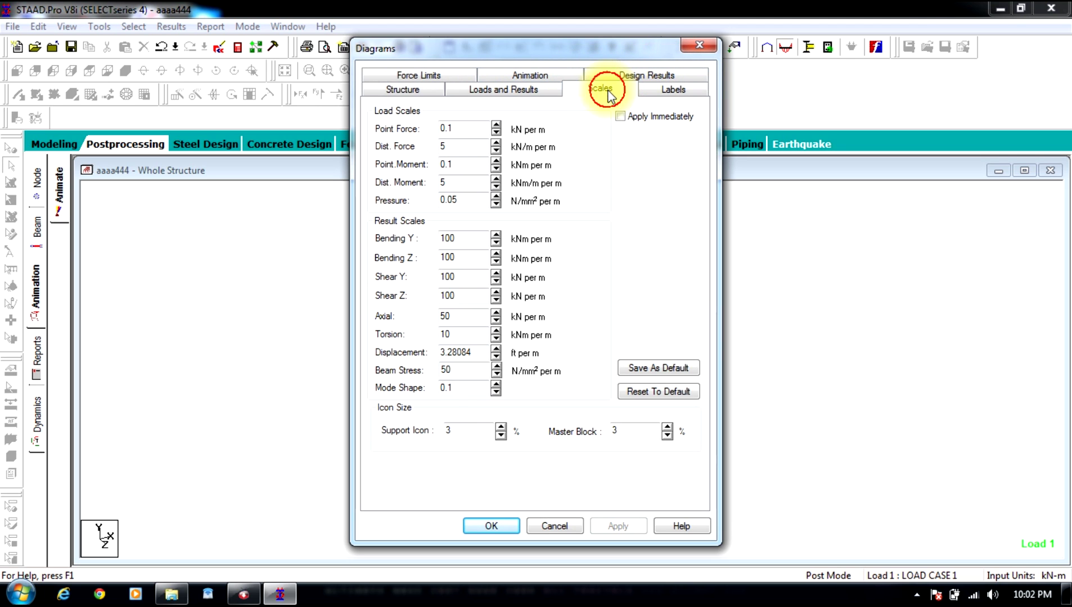
pyautogui.click(495, 387)
pyautogui.moveTo(557, 49); pyautogui.dragTo(818, 34)
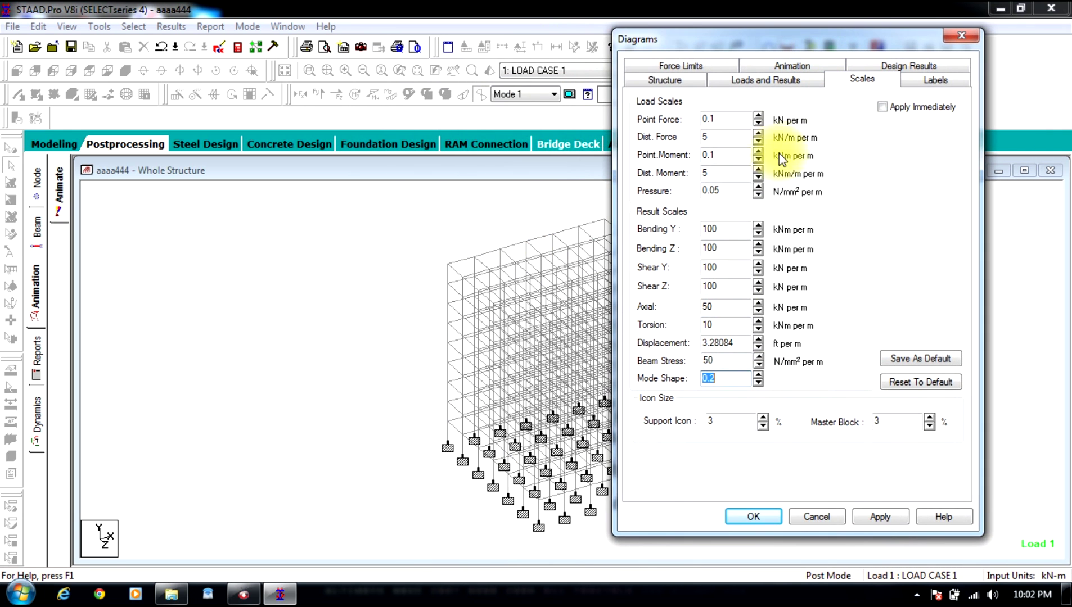
pyautogui.click(872, 519)
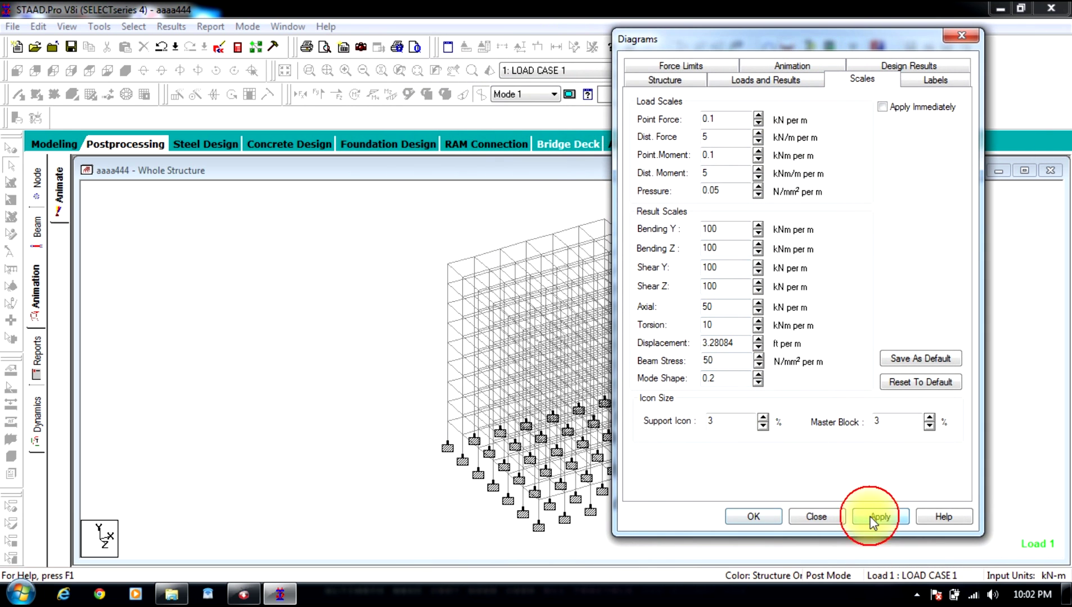
# Step: Display Mode Shape 2 (0.767 Hz) for LOAD CASE 1 instead of mode 1
pyautogui.click(763, 81)
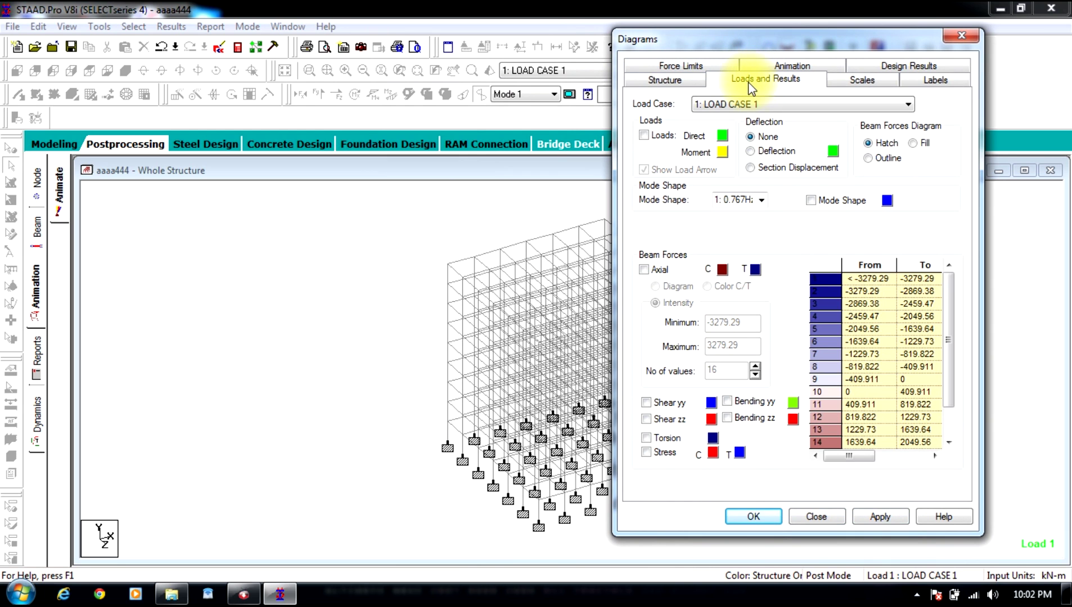
pyautogui.click(761, 200)
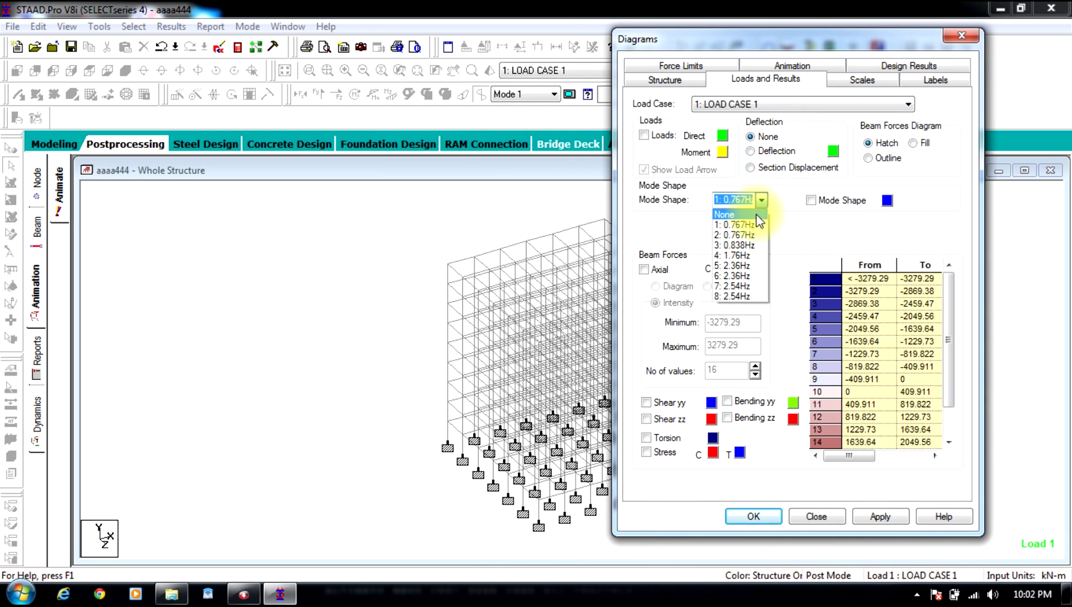
pyautogui.click(753, 238)
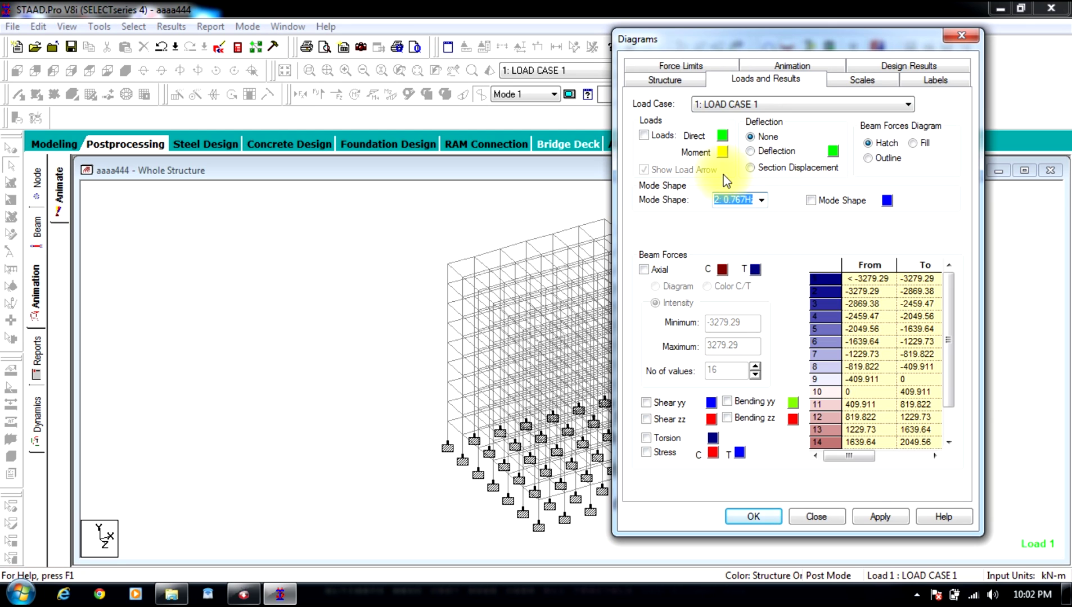
pyautogui.click(872, 517)
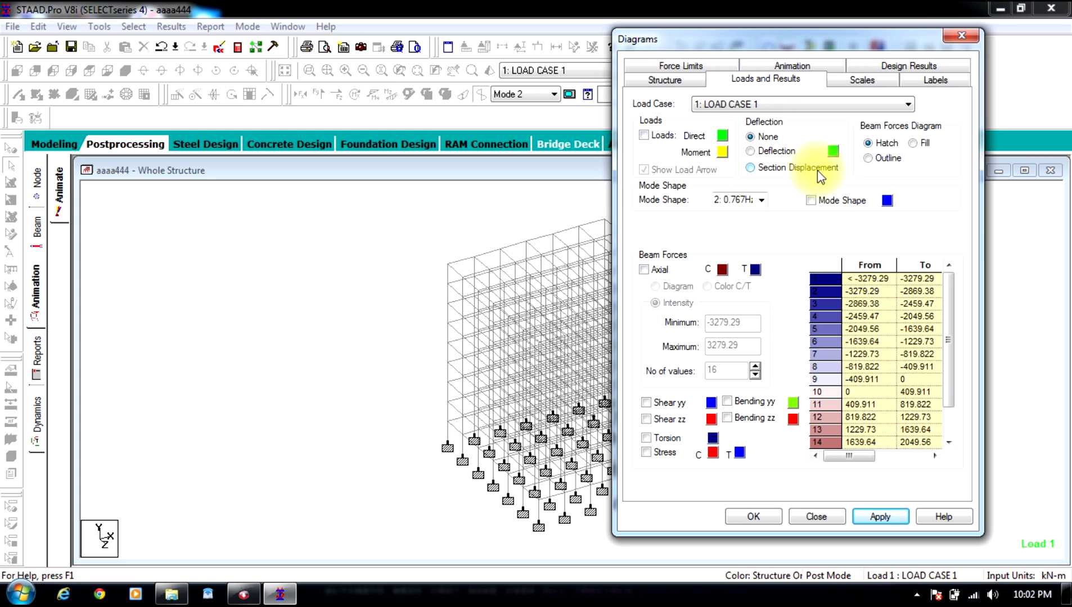
pyautogui.click(677, 79)
pyautogui.click(744, 84)
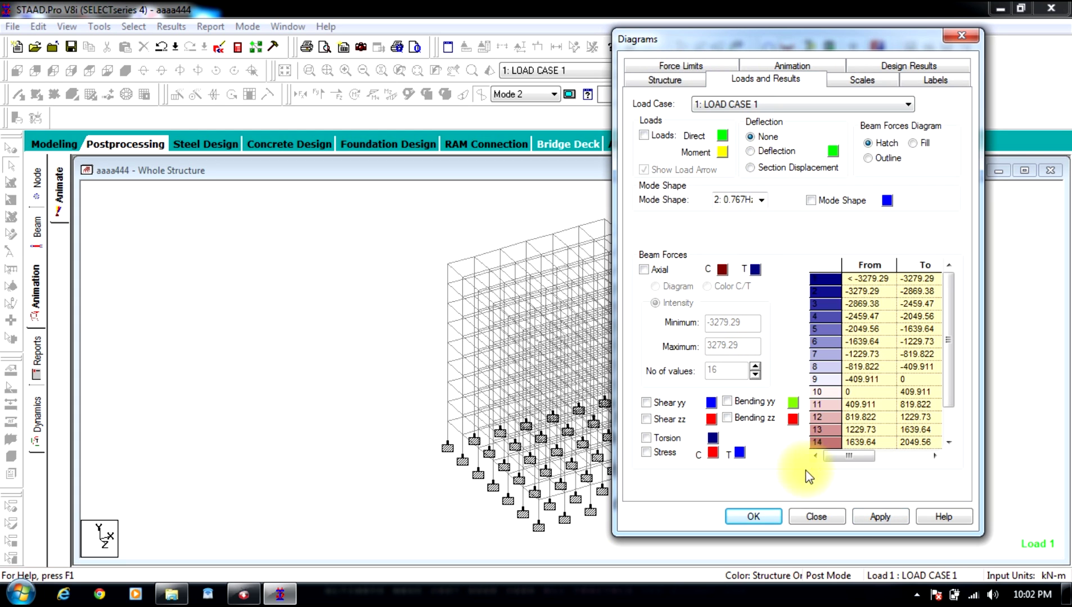
# Step: Switch the displayed mode to Mode 3 and start animating its mode shape
pyautogui.click(753, 514)
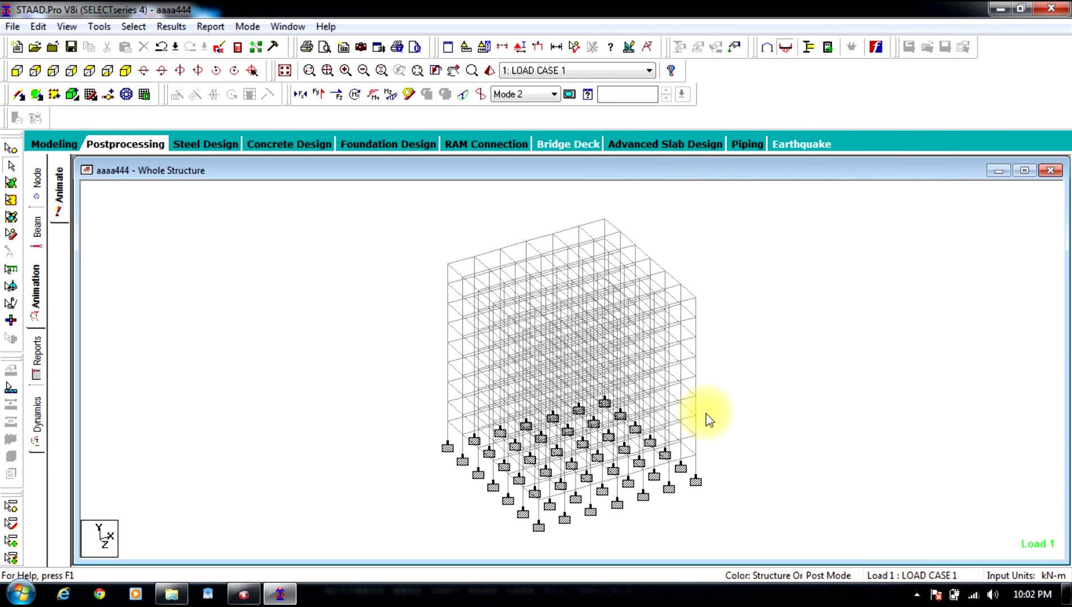
pyautogui.click(528, 95)
pyautogui.click(523, 108)
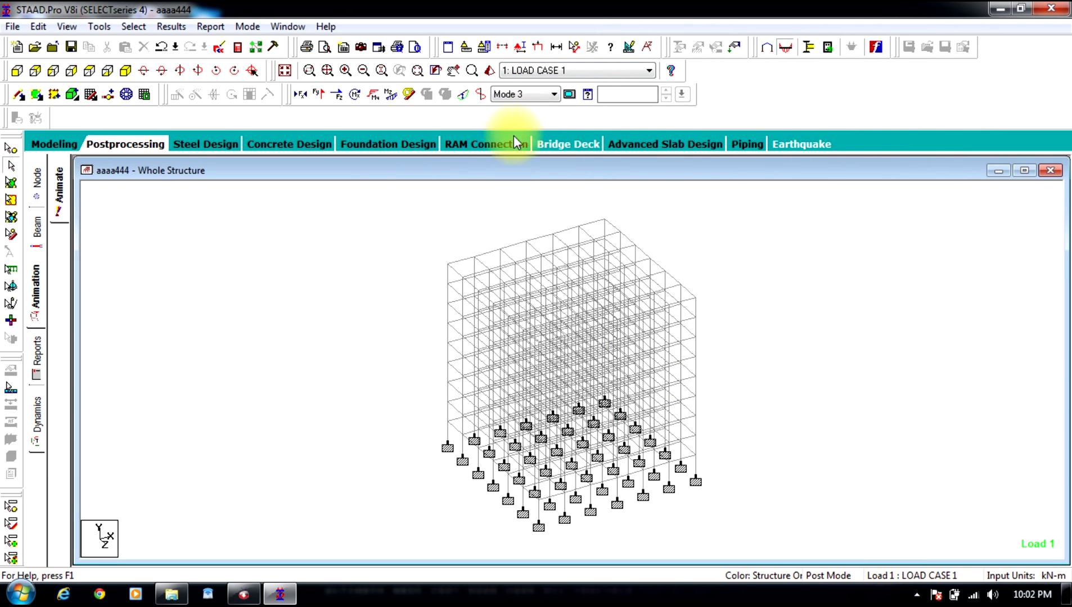
pyautogui.click(61, 194)
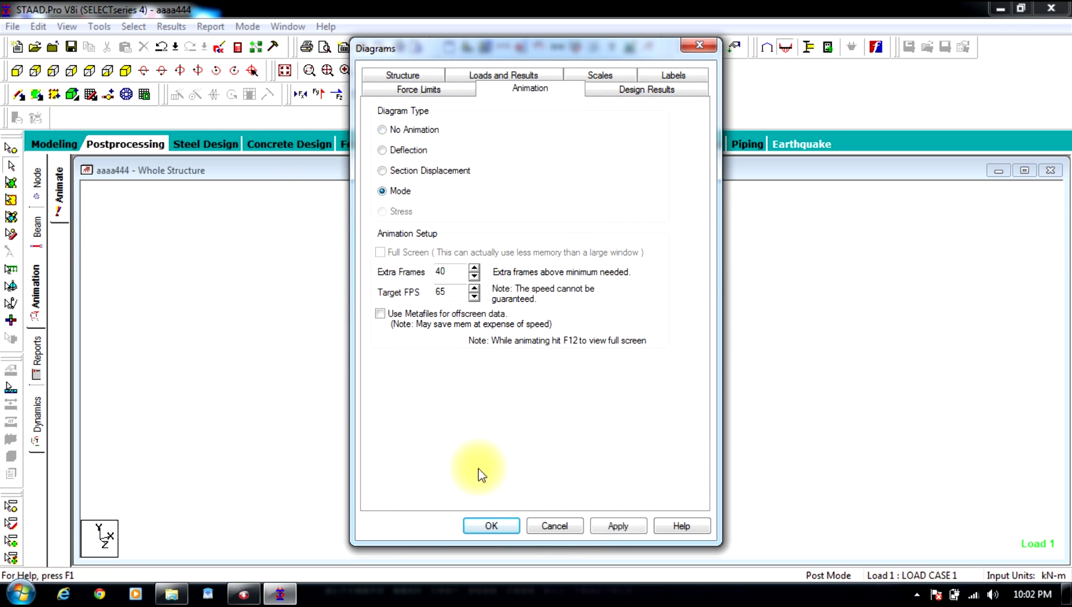
pyautogui.click(618, 531)
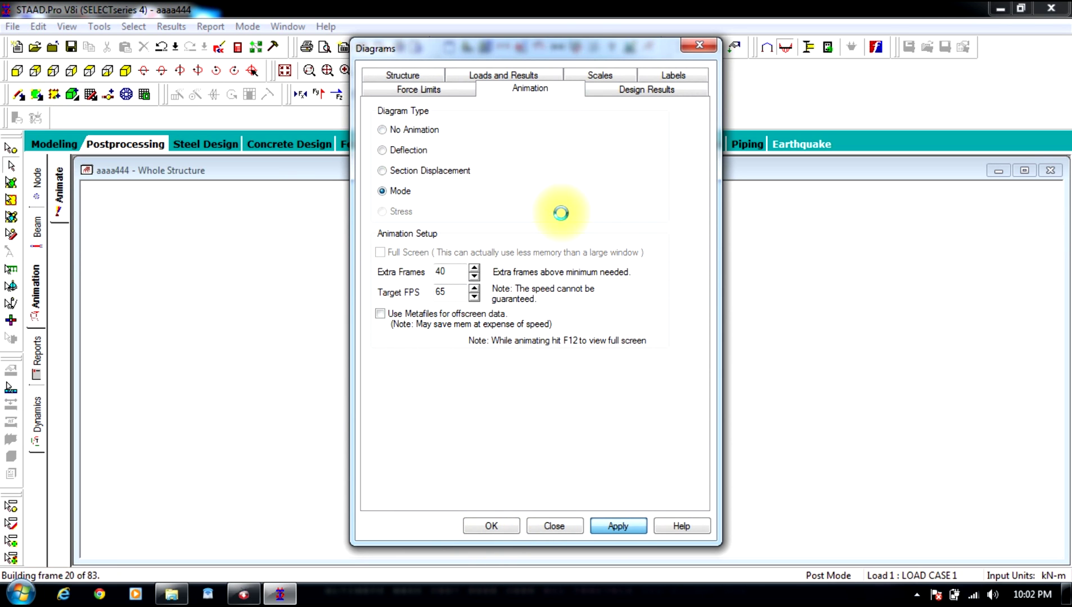
pyautogui.moveTo(570, 46); pyautogui.dragTo(345, 47)
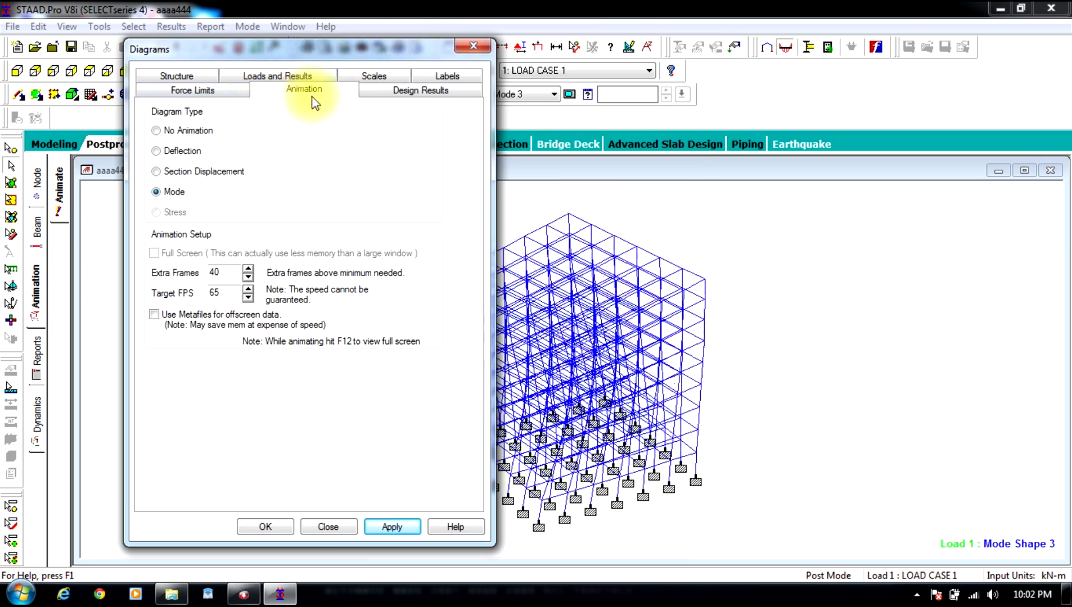
# Step: Animate Mode Shape 6 (2.36 Hz) in the structure view, then close the Diagrams dialog
pyautogui.click(373, 93)
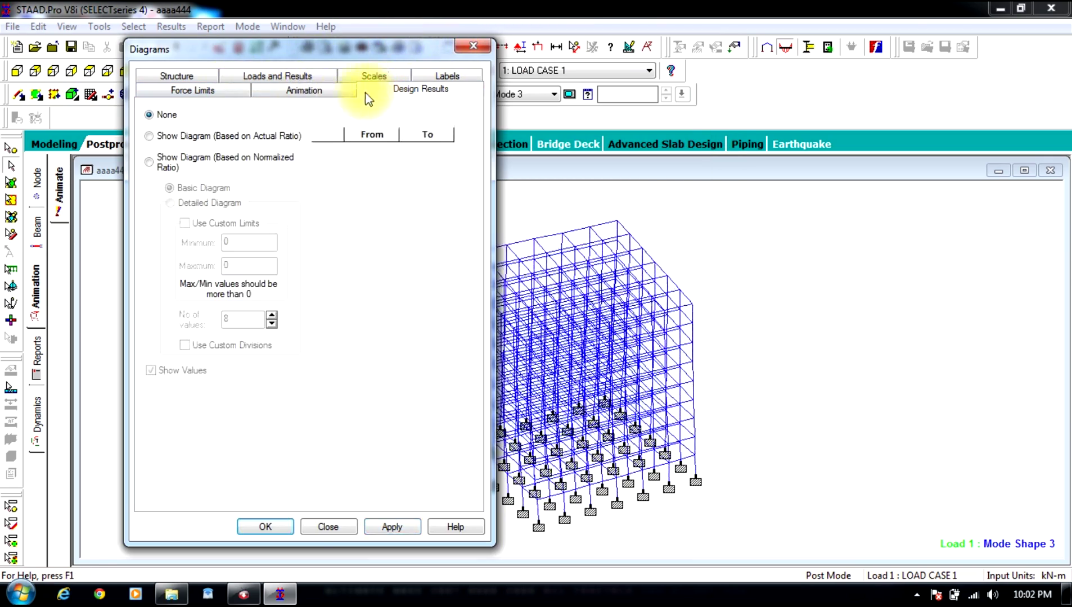
pyautogui.click(188, 80)
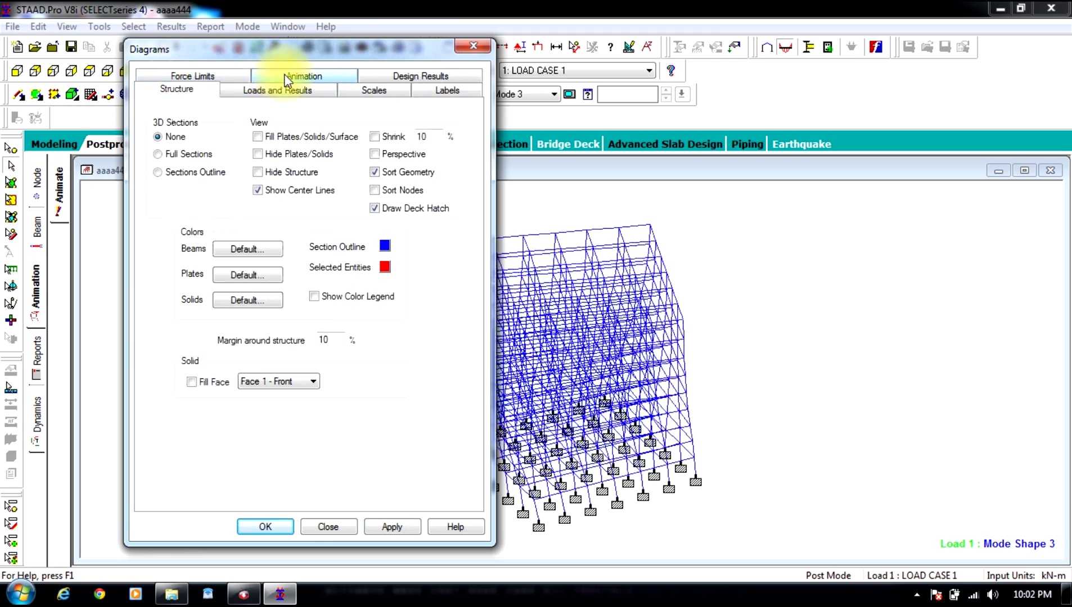
pyautogui.click(283, 75)
pyautogui.click(185, 75)
pyautogui.click(258, 92)
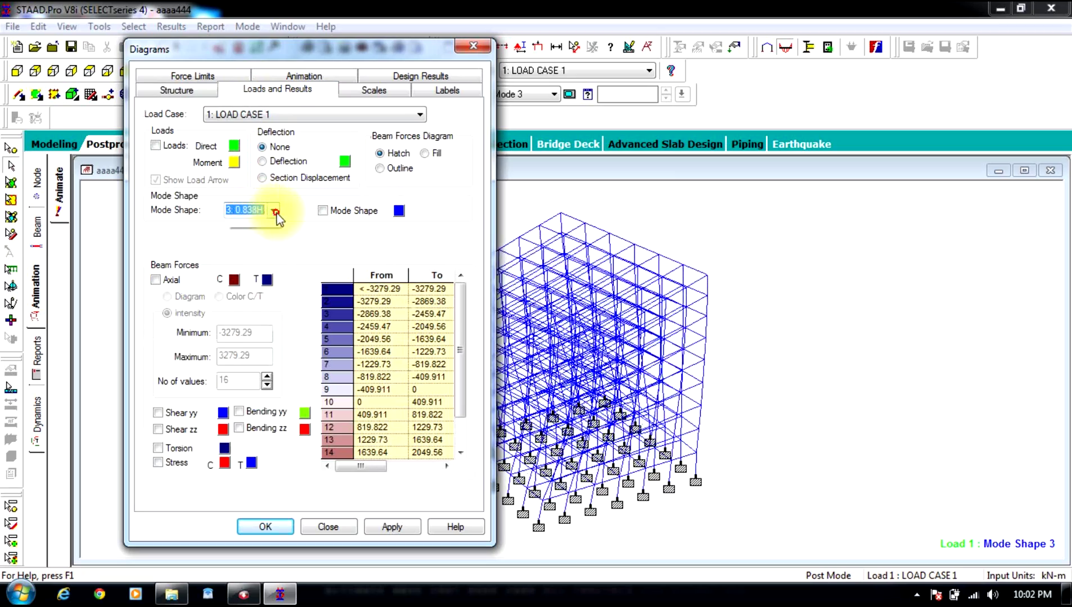
pyautogui.click(273, 210)
pyautogui.click(247, 281)
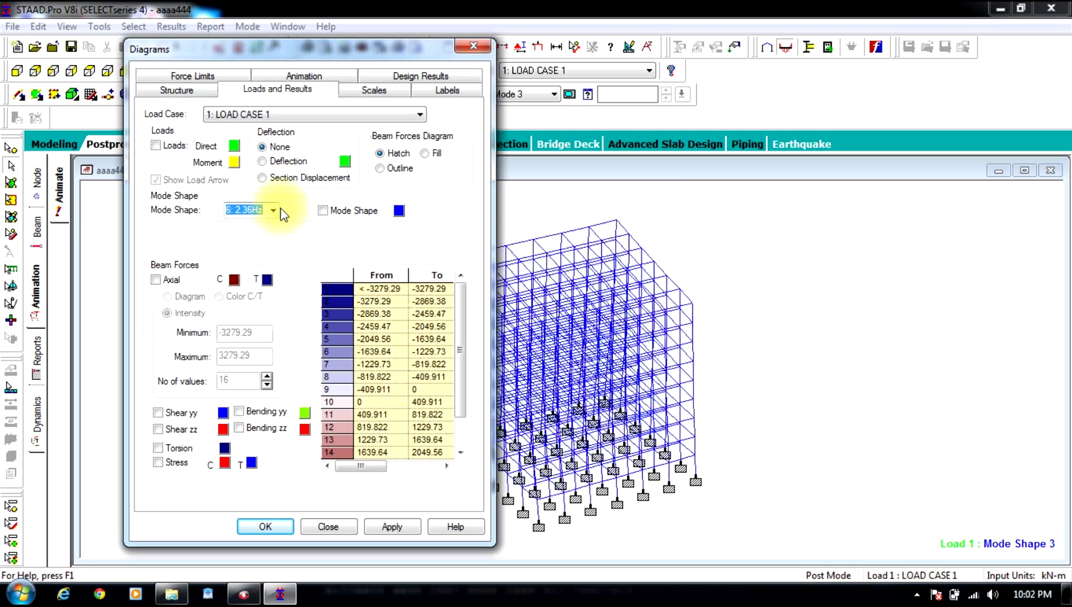
pyautogui.click(373, 527)
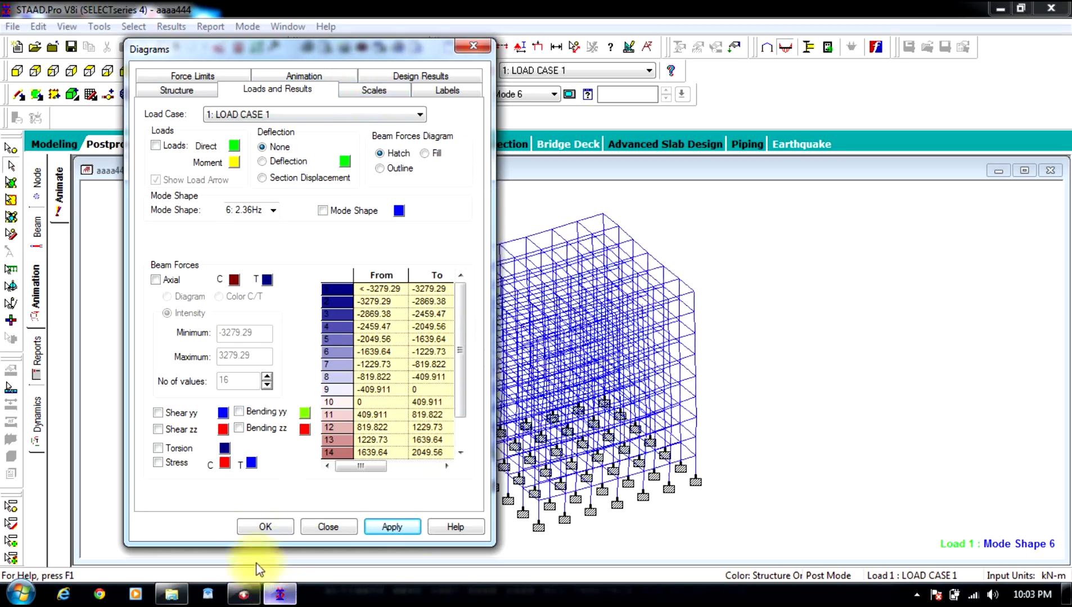
pyautogui.click(265, 527)
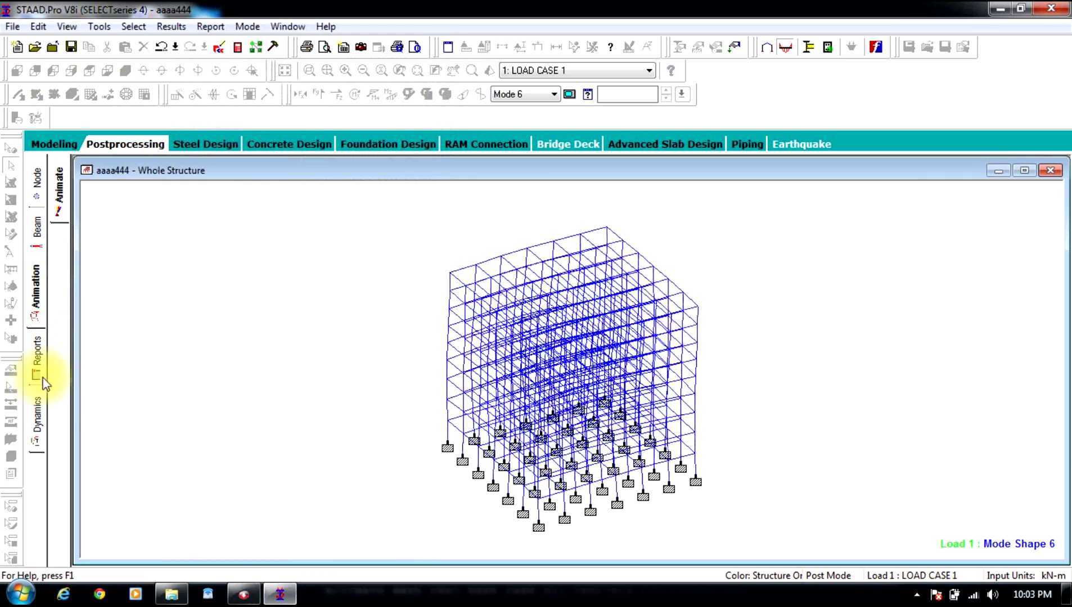
# Step: Open the Dynamics page's Frequencies & Mass Participation and Mode Shapes tables next to mode 6
pyautogui.click(37, 414)
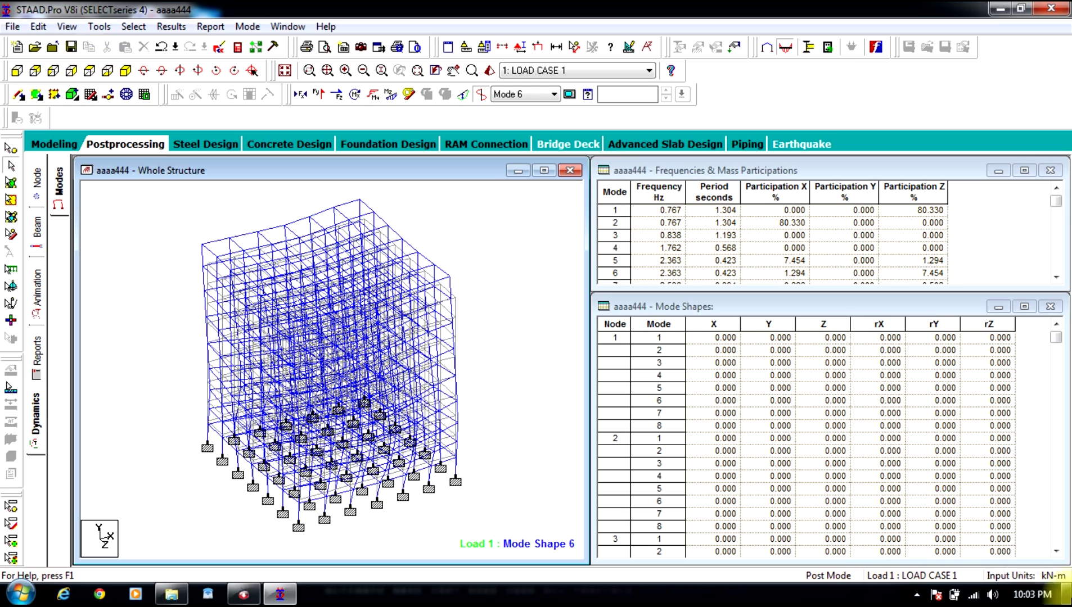
pyautogui.click(1066, 592)
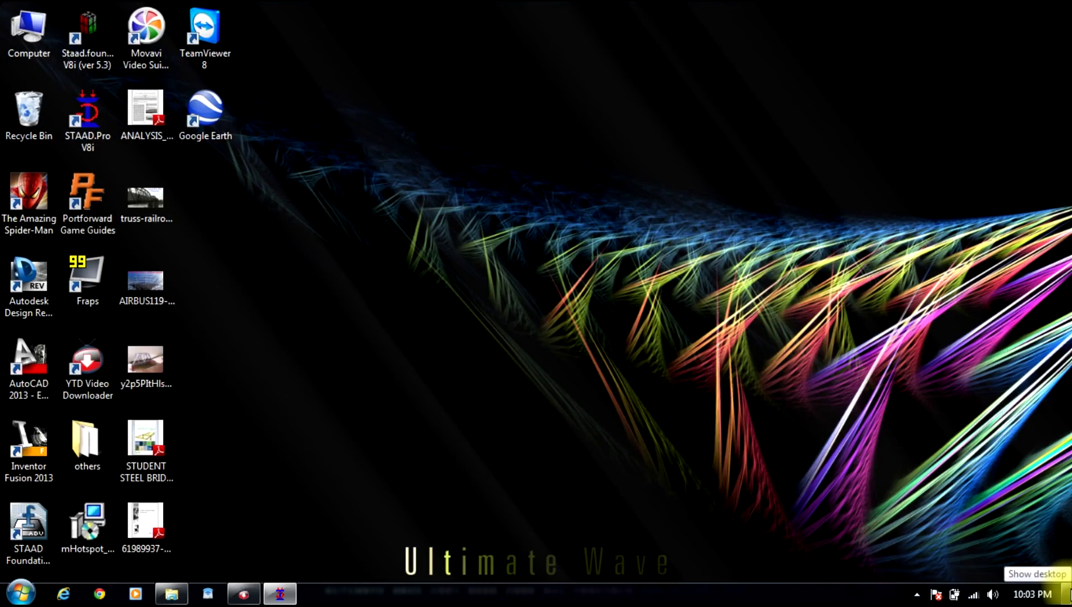
pyautogui.click(1065, 588)
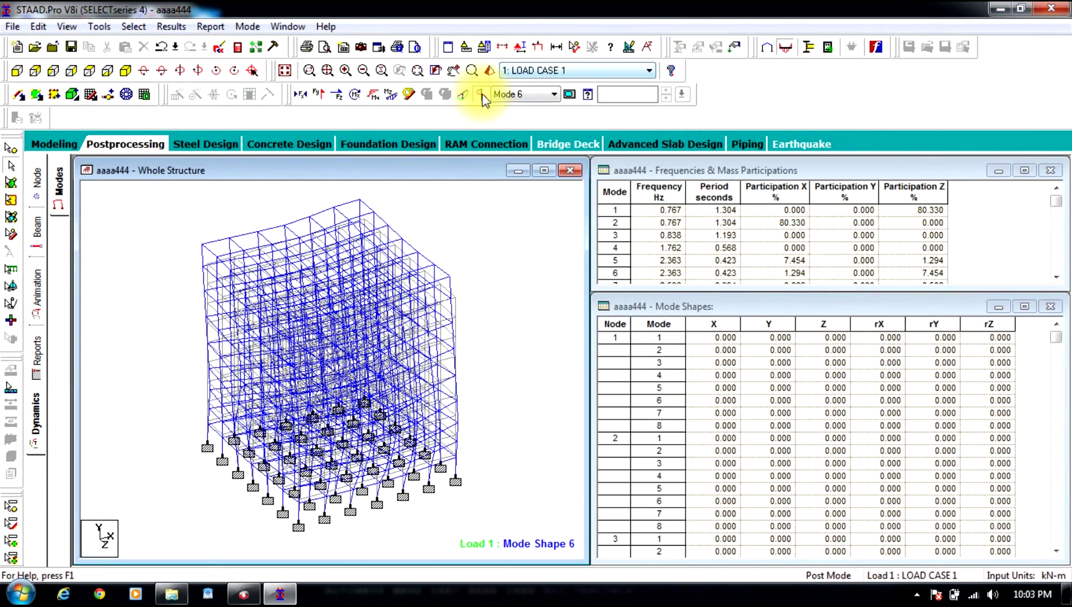